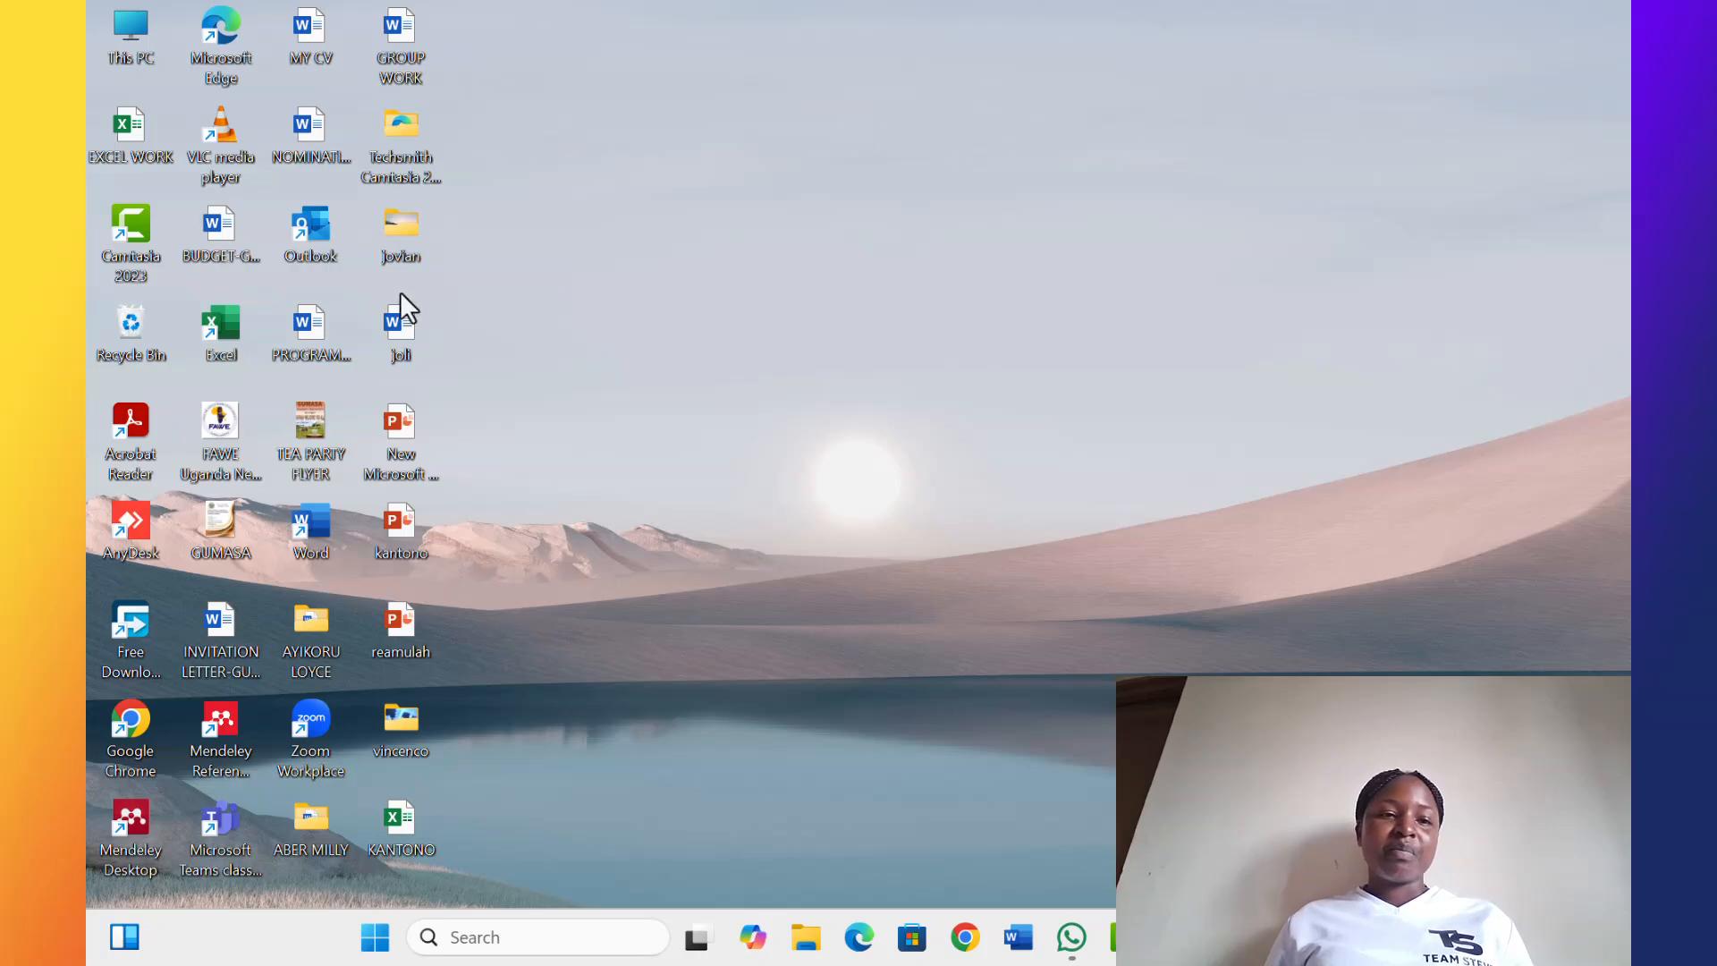
Launch Excel and open the recent joviter workbook
double_click(223, 329)
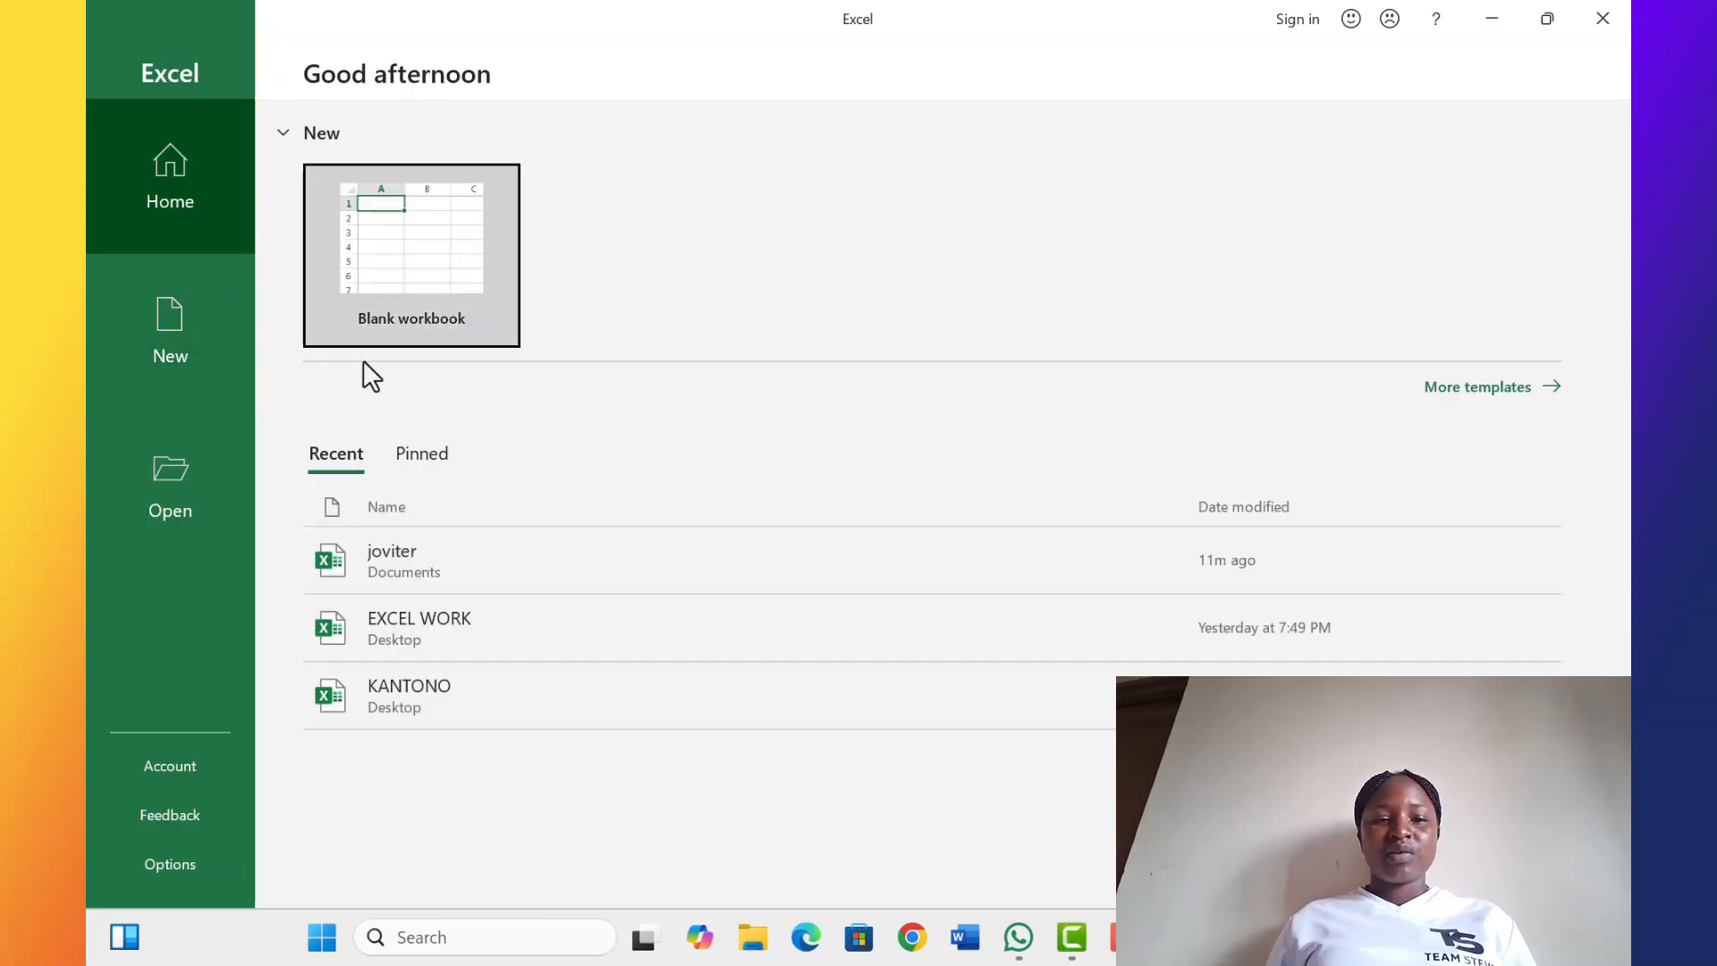
click(579, 547)
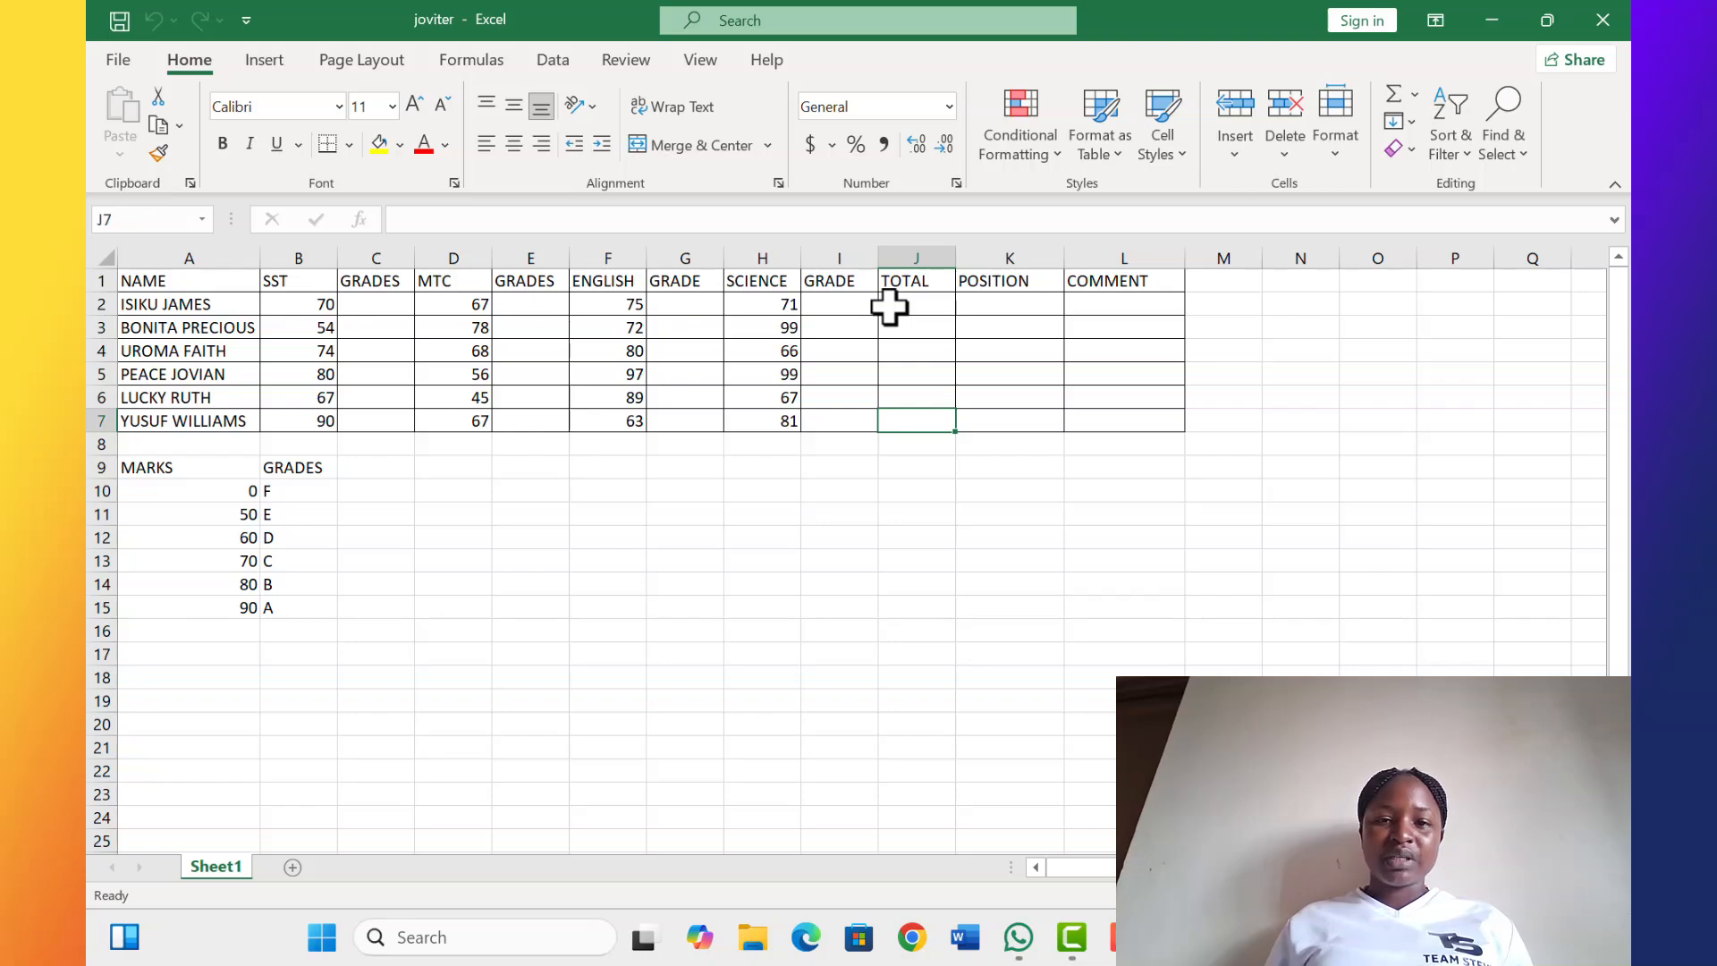
In J2 under TOTAL, enter the formula =(B2+D2+F2+H2) adding the SST, MTC, ENGLISH and SCIENCE marks
click(889, 305)
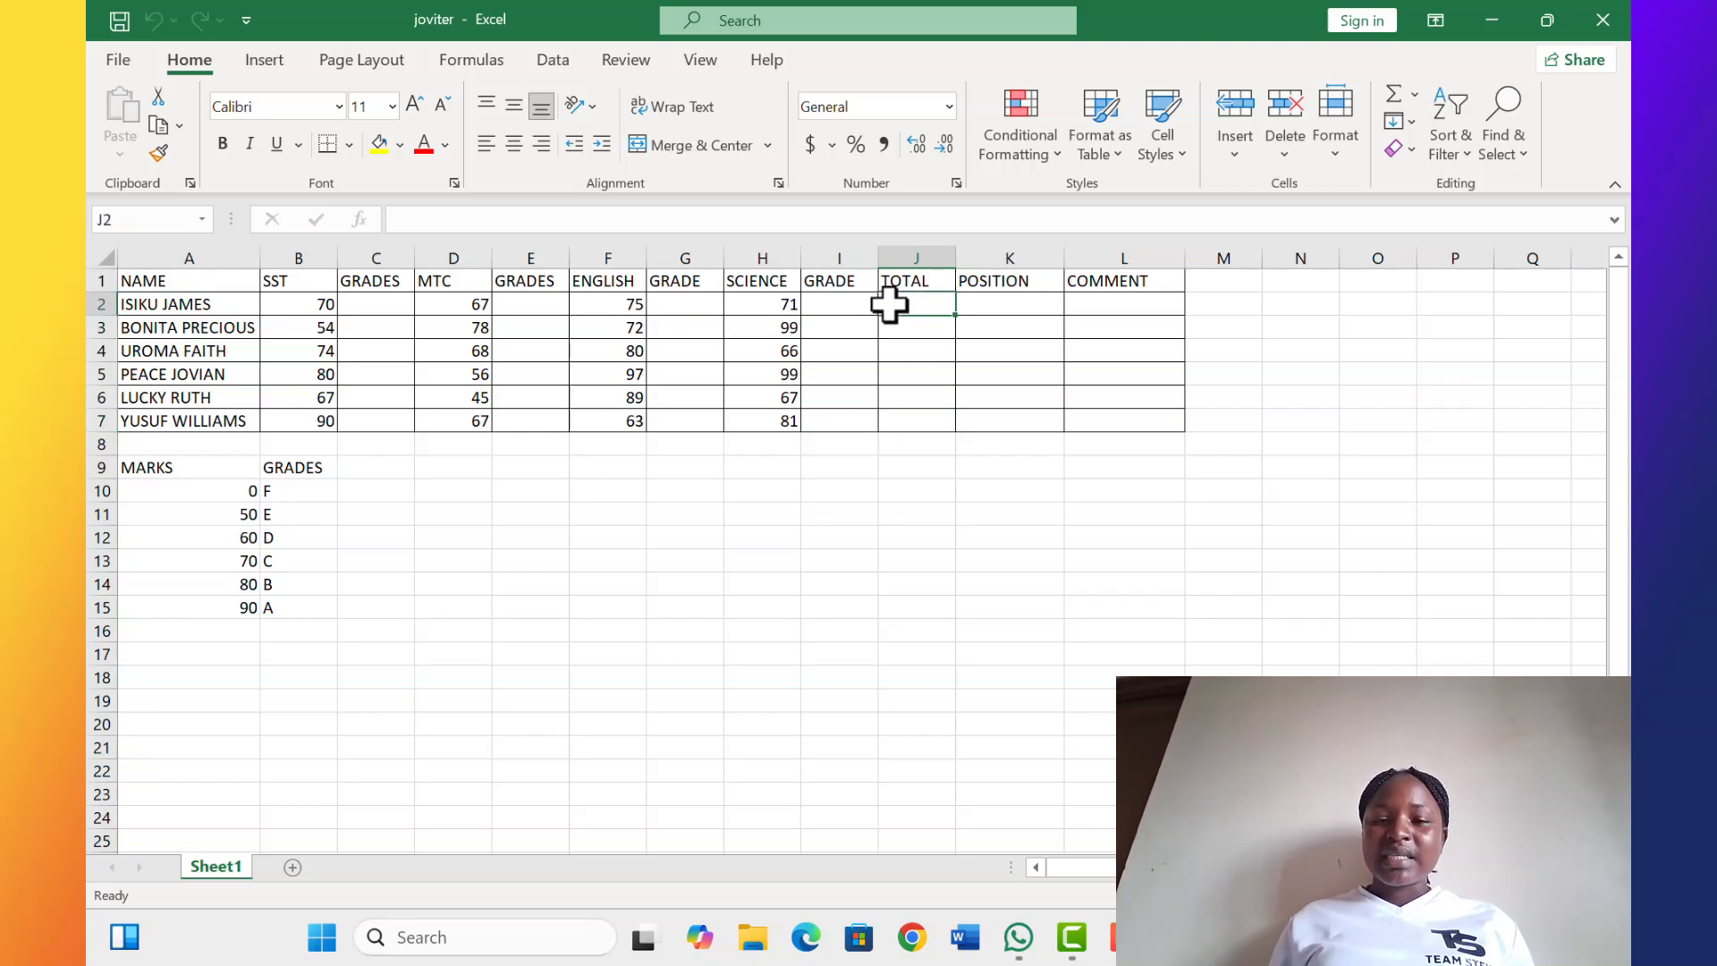
text(=)
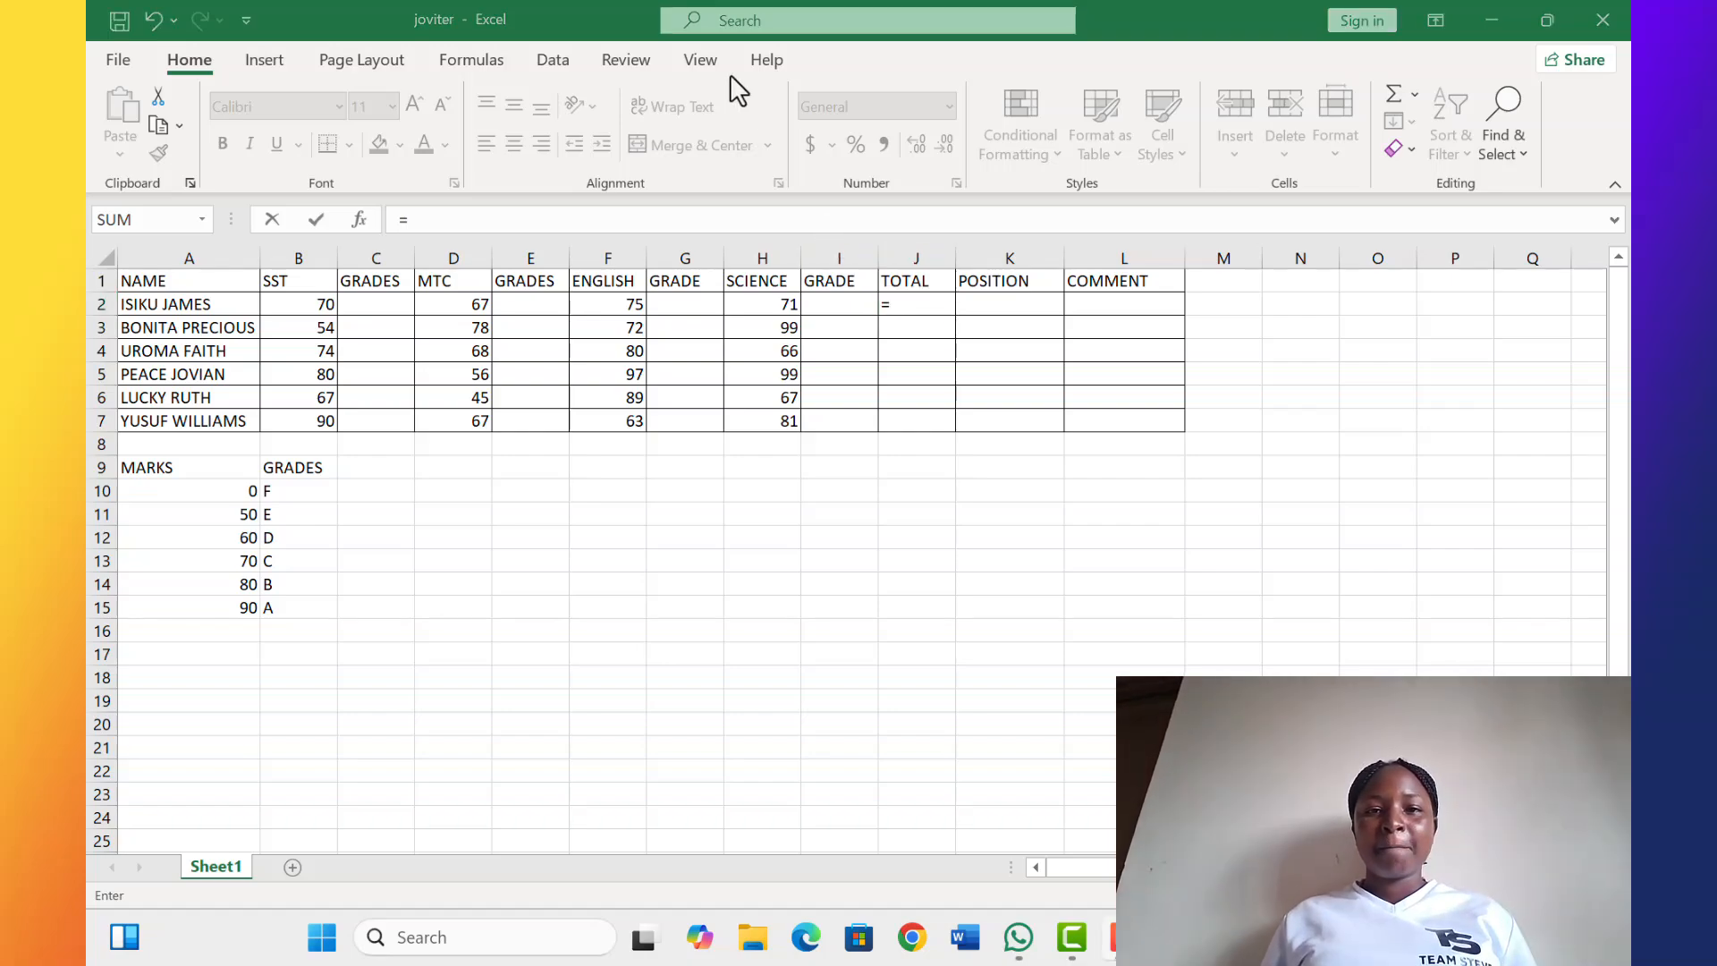
click(900, 304)
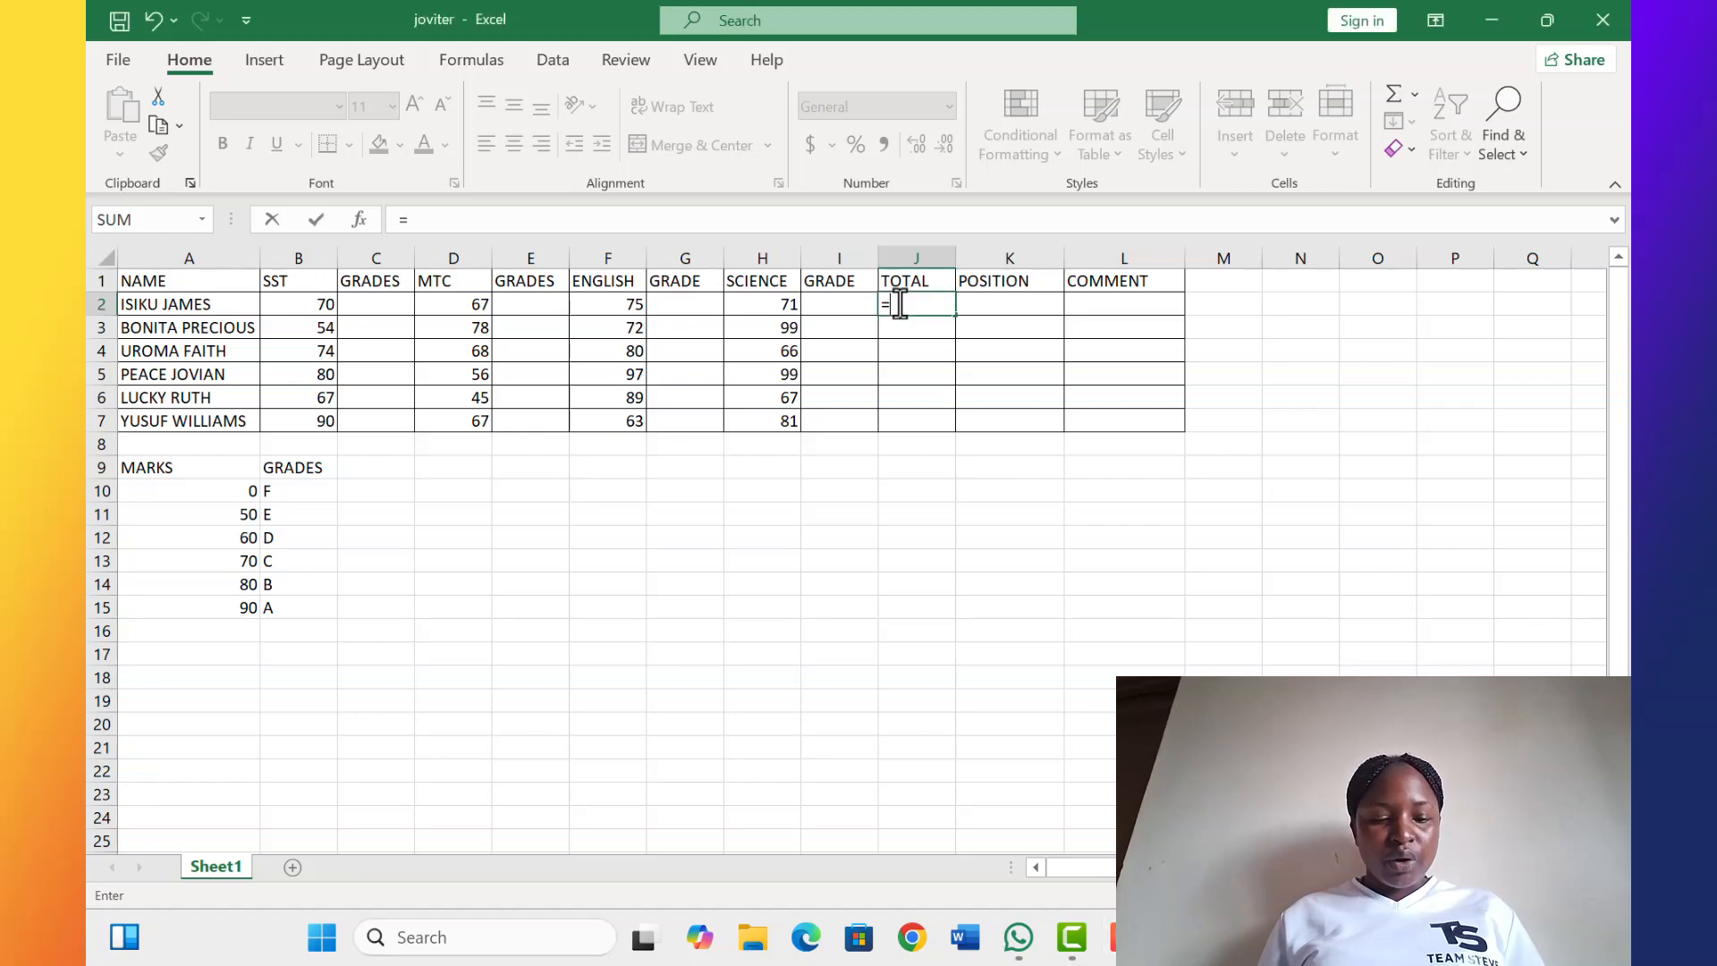
text(()
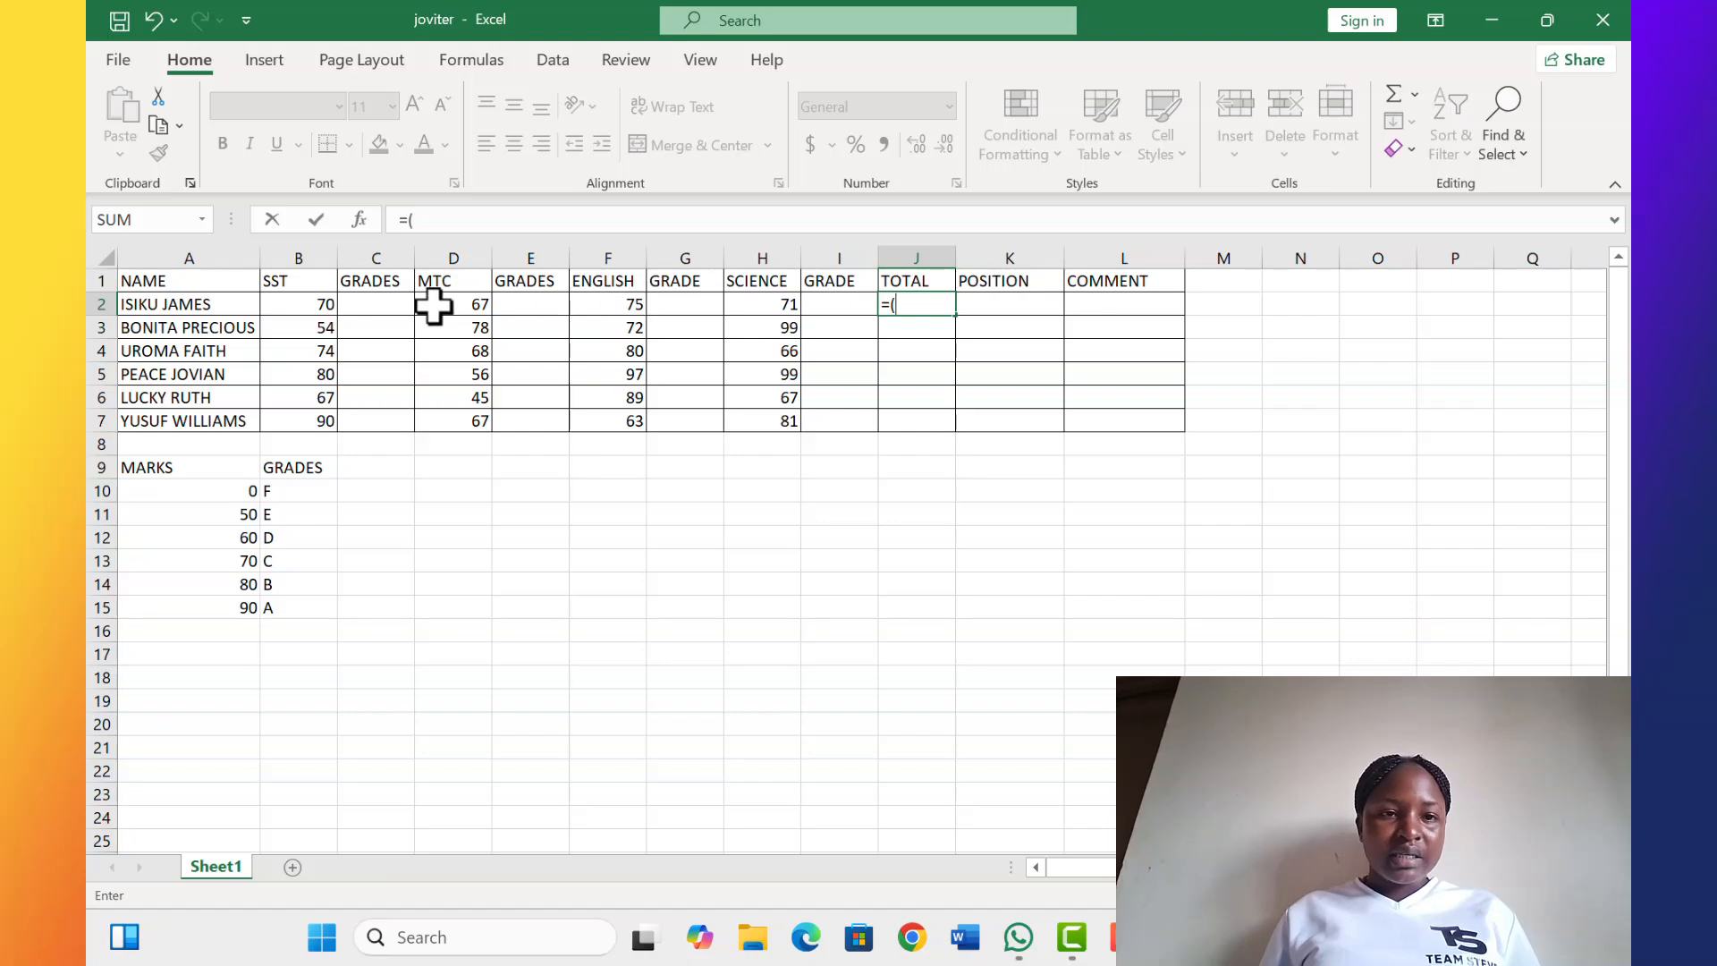
click(293, 306)
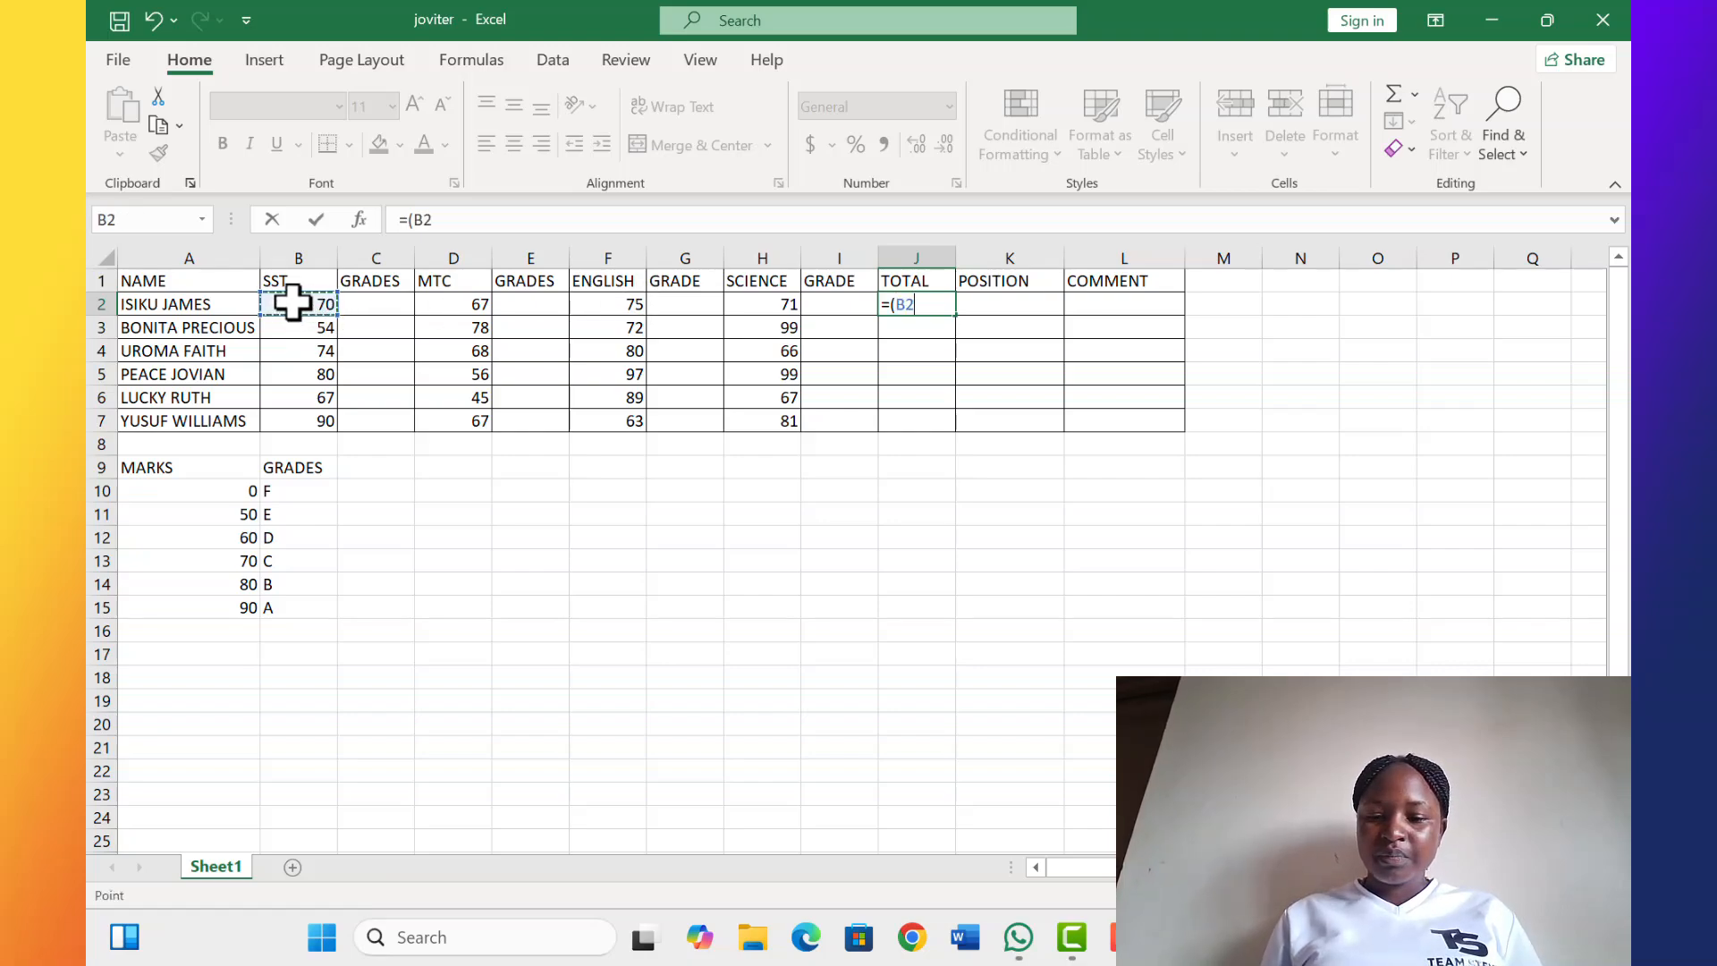
text(+)
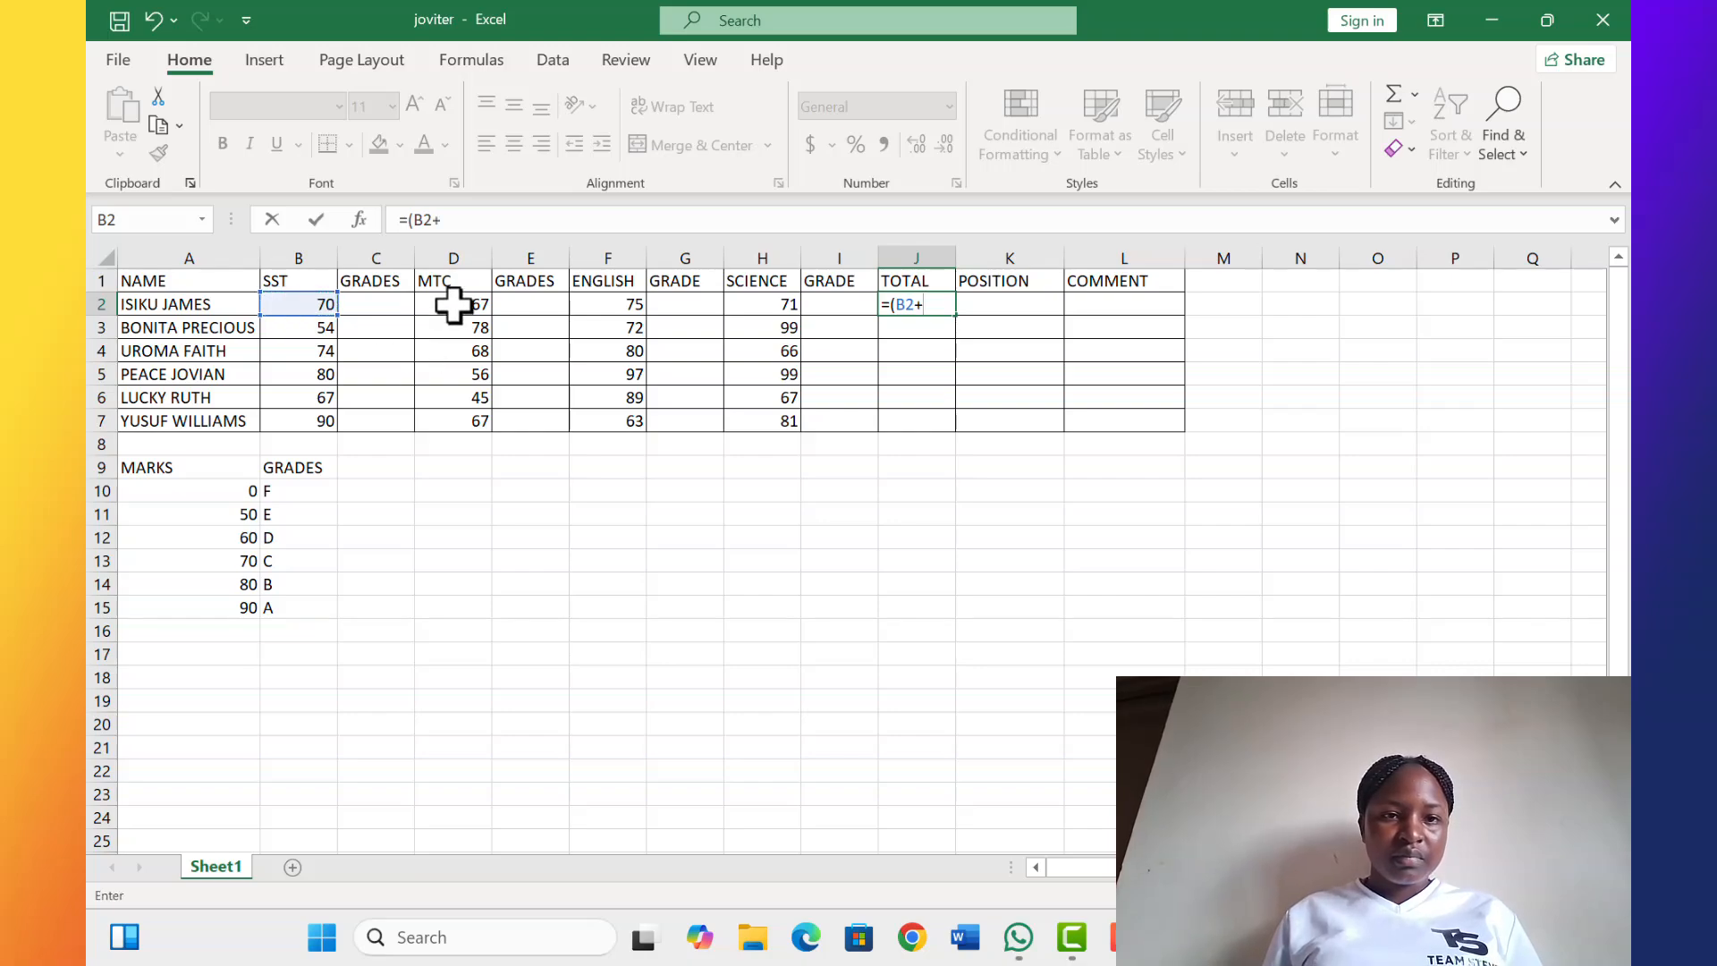
click(453, 305)
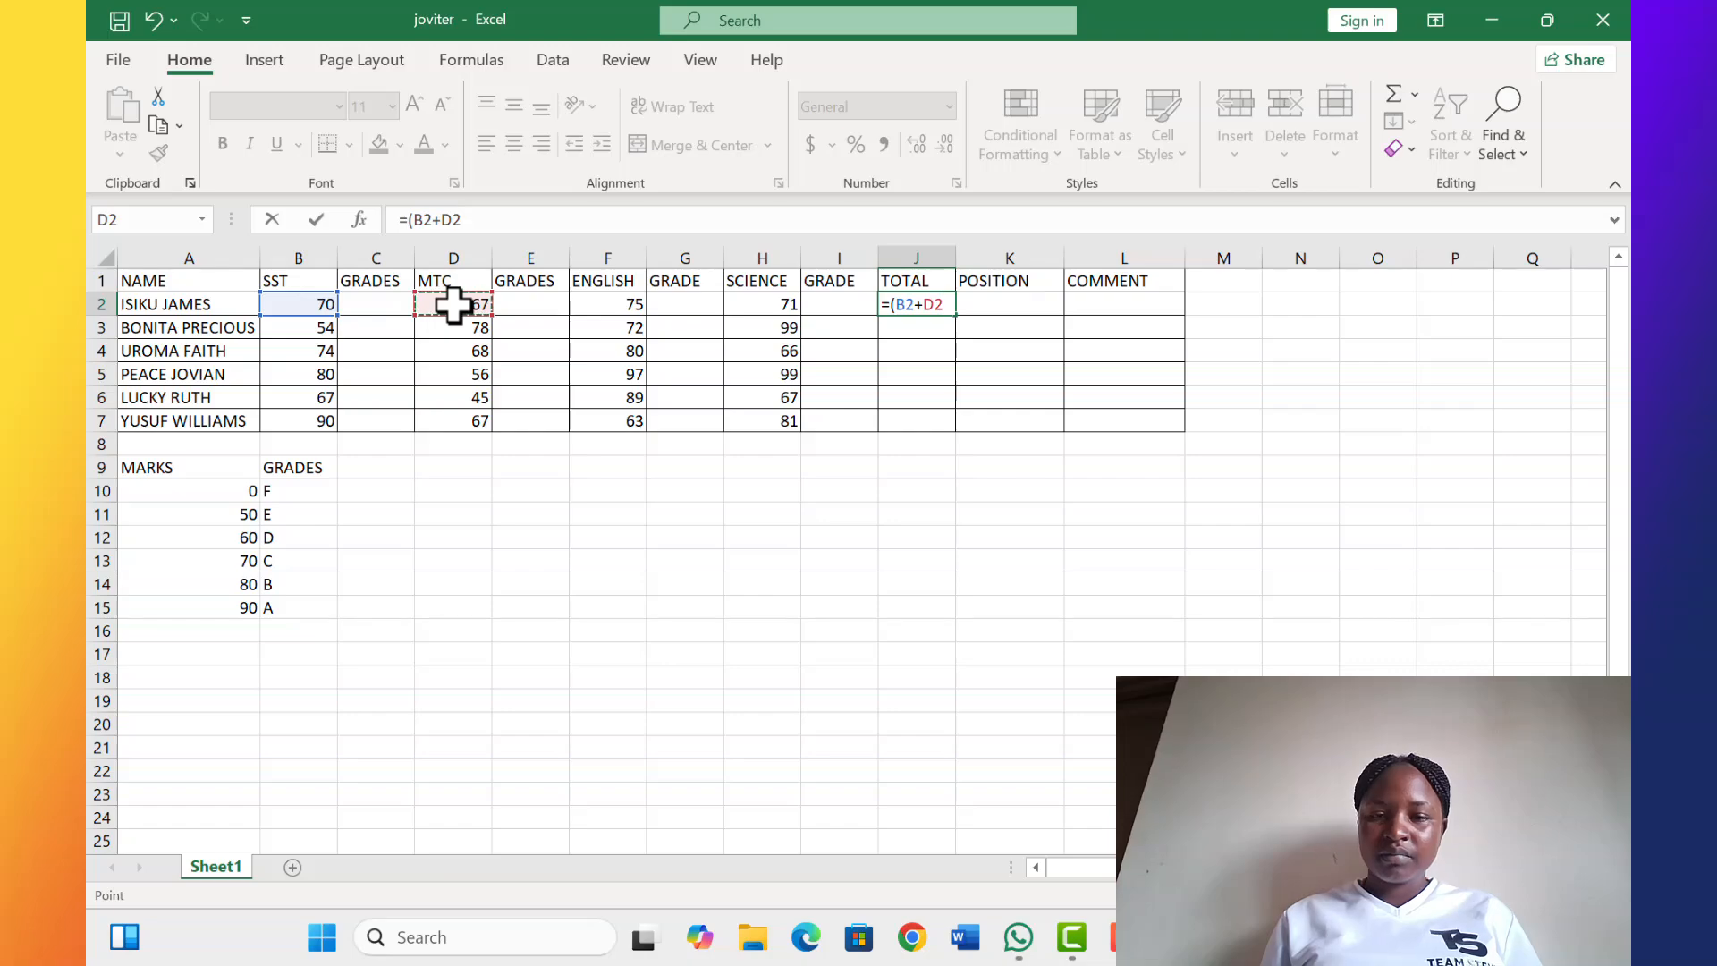
text(+)
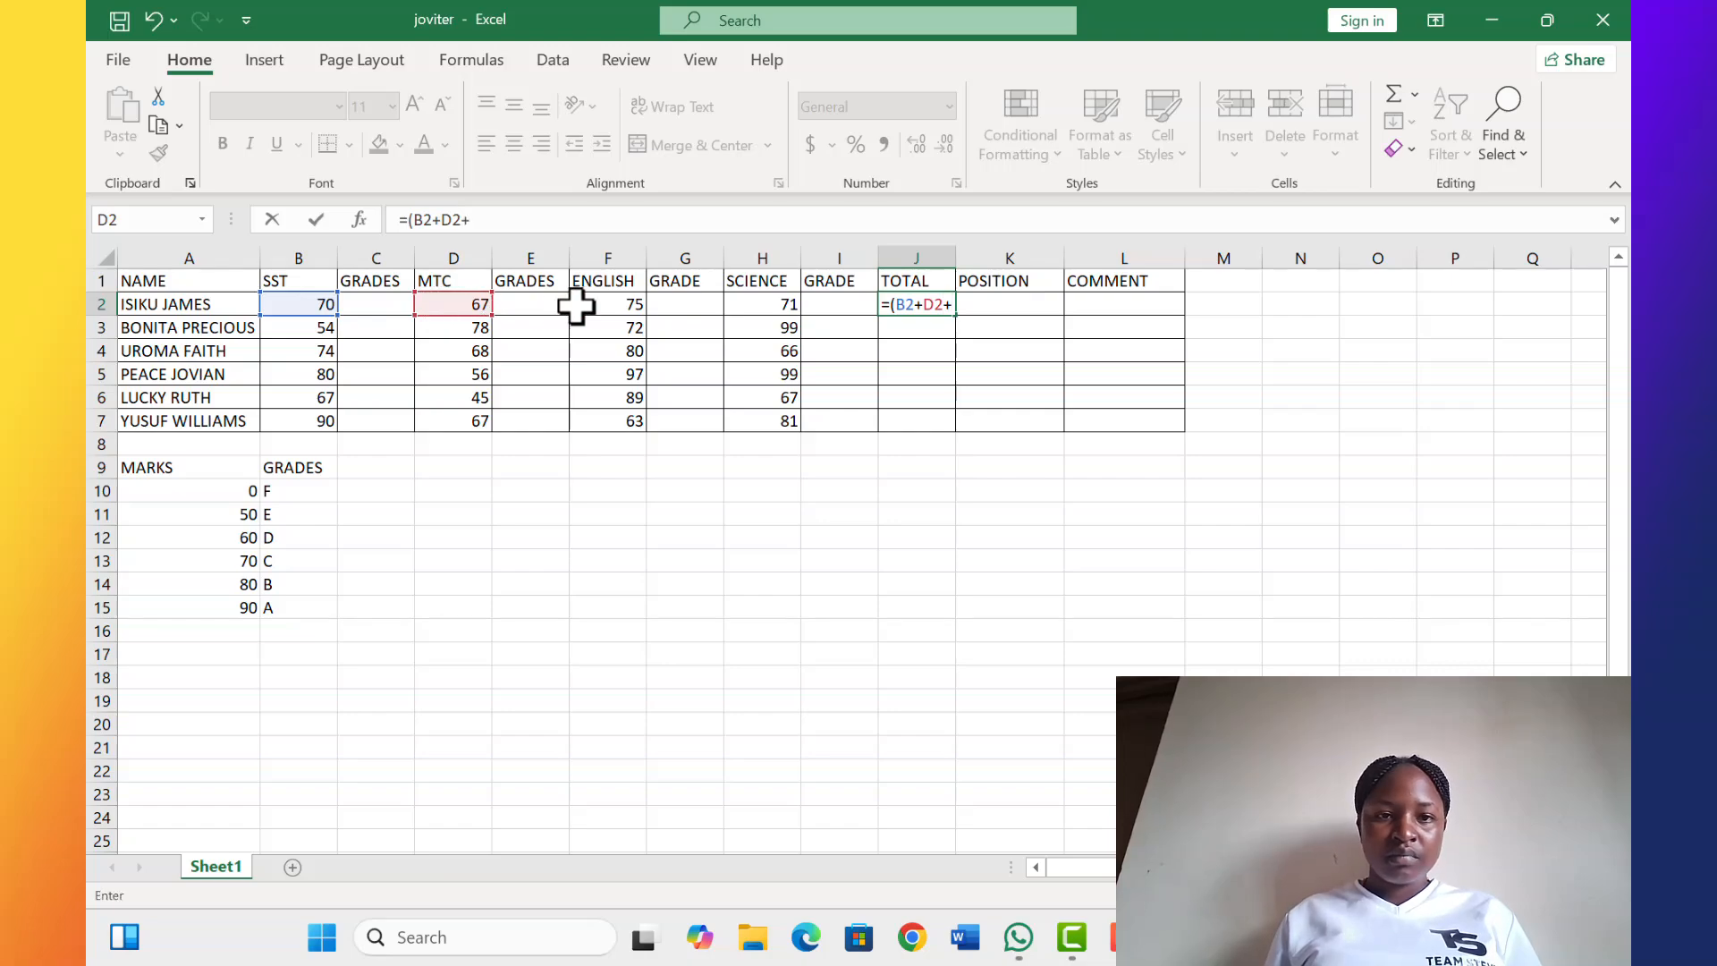
click(608, 307)
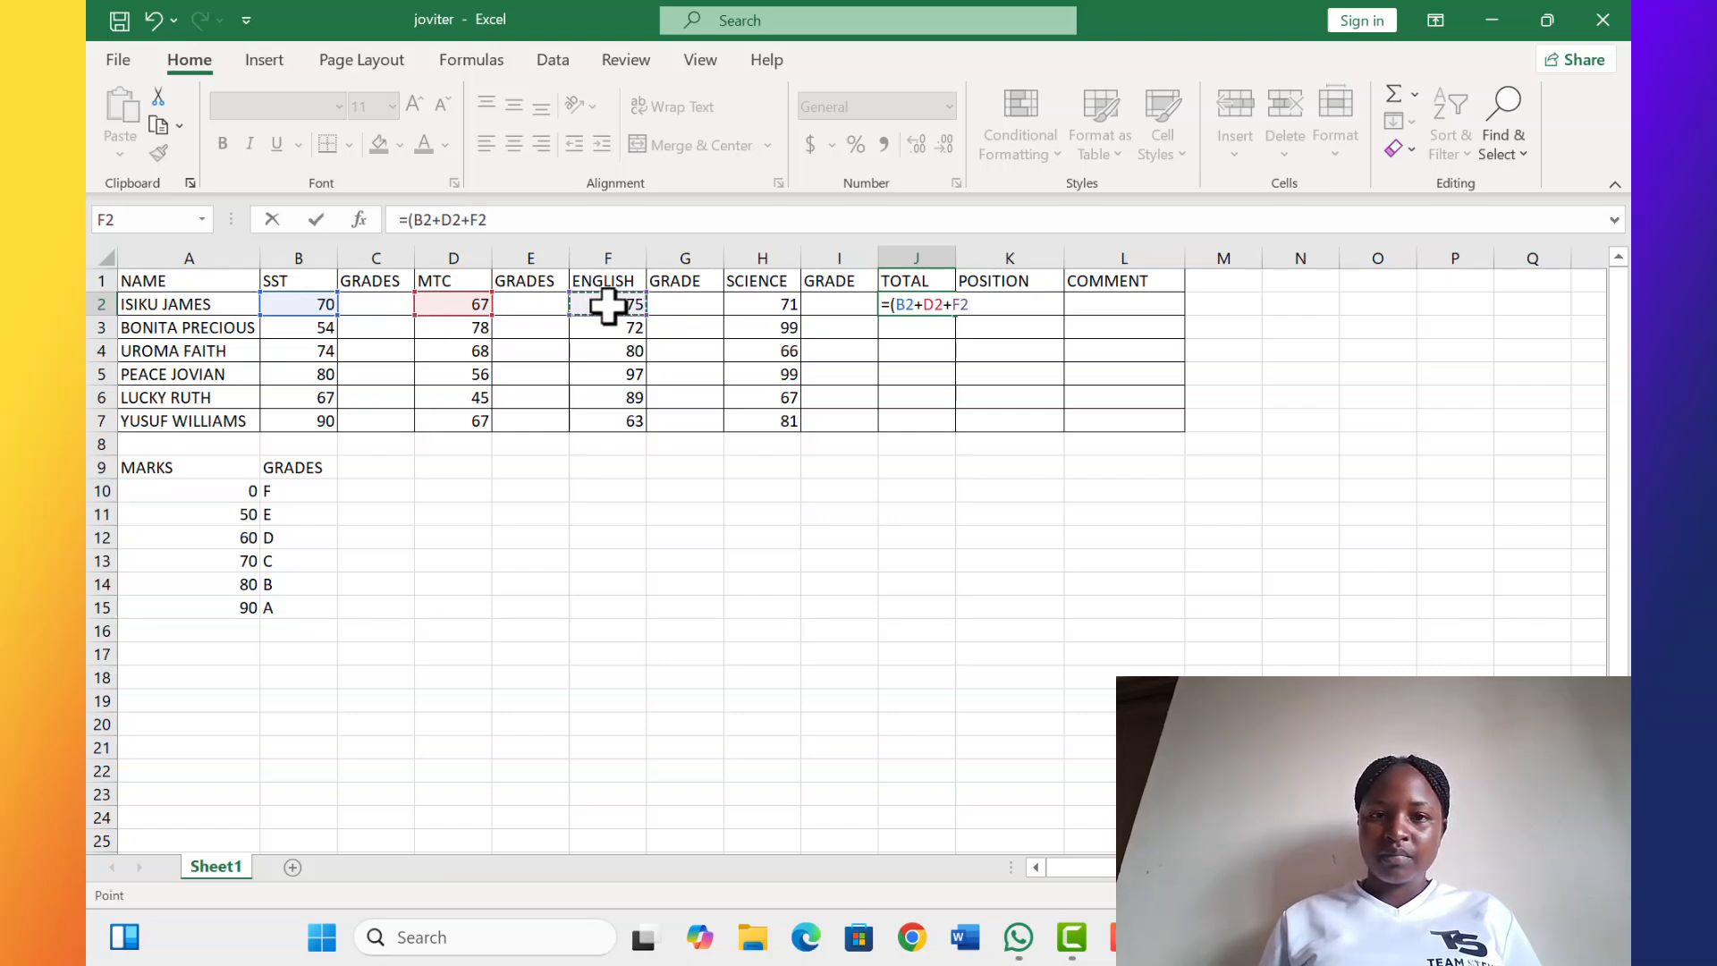
text(+)
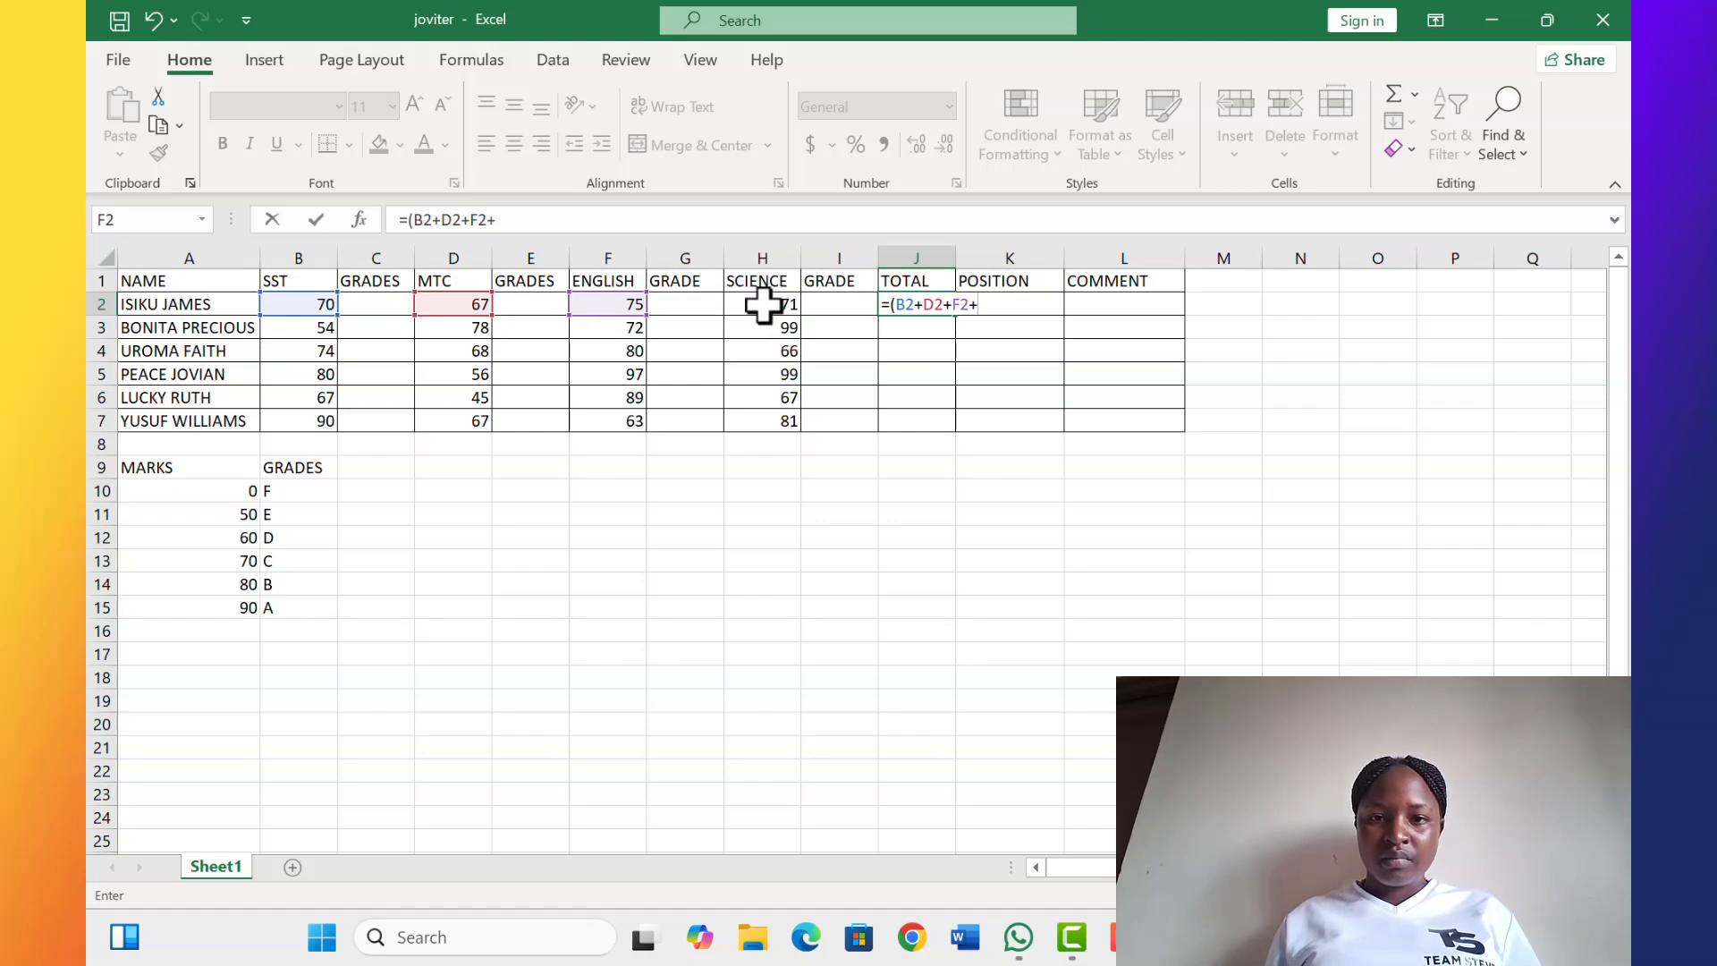
click(762, 305)
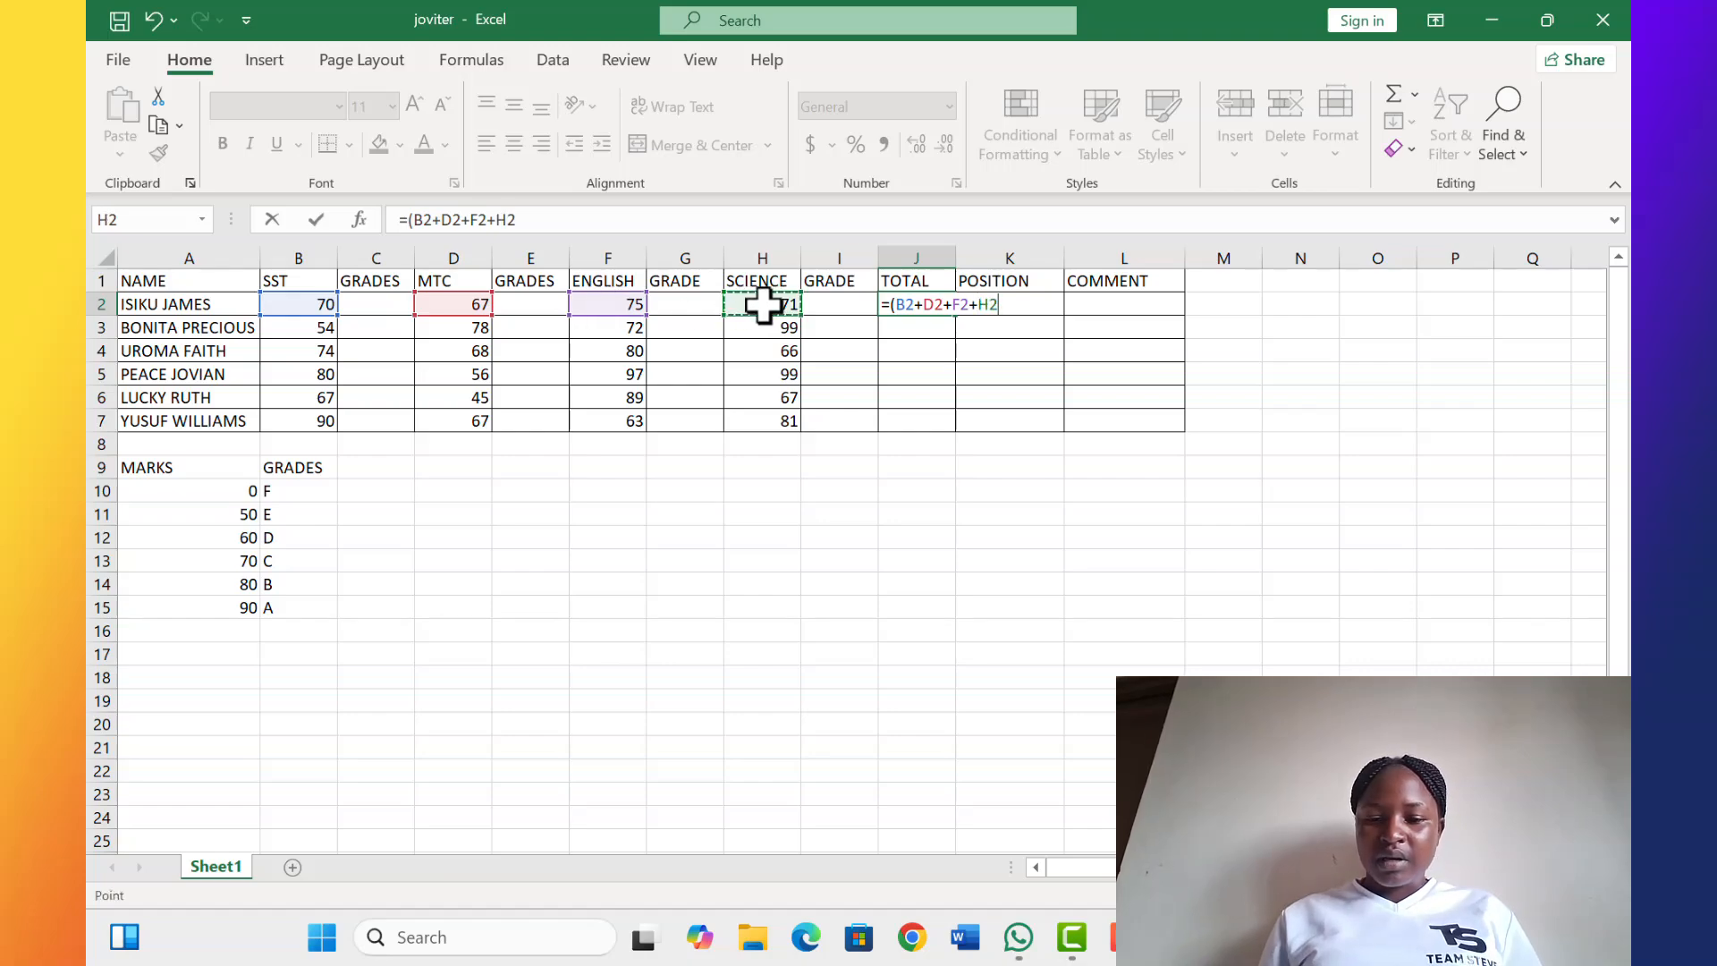
text())
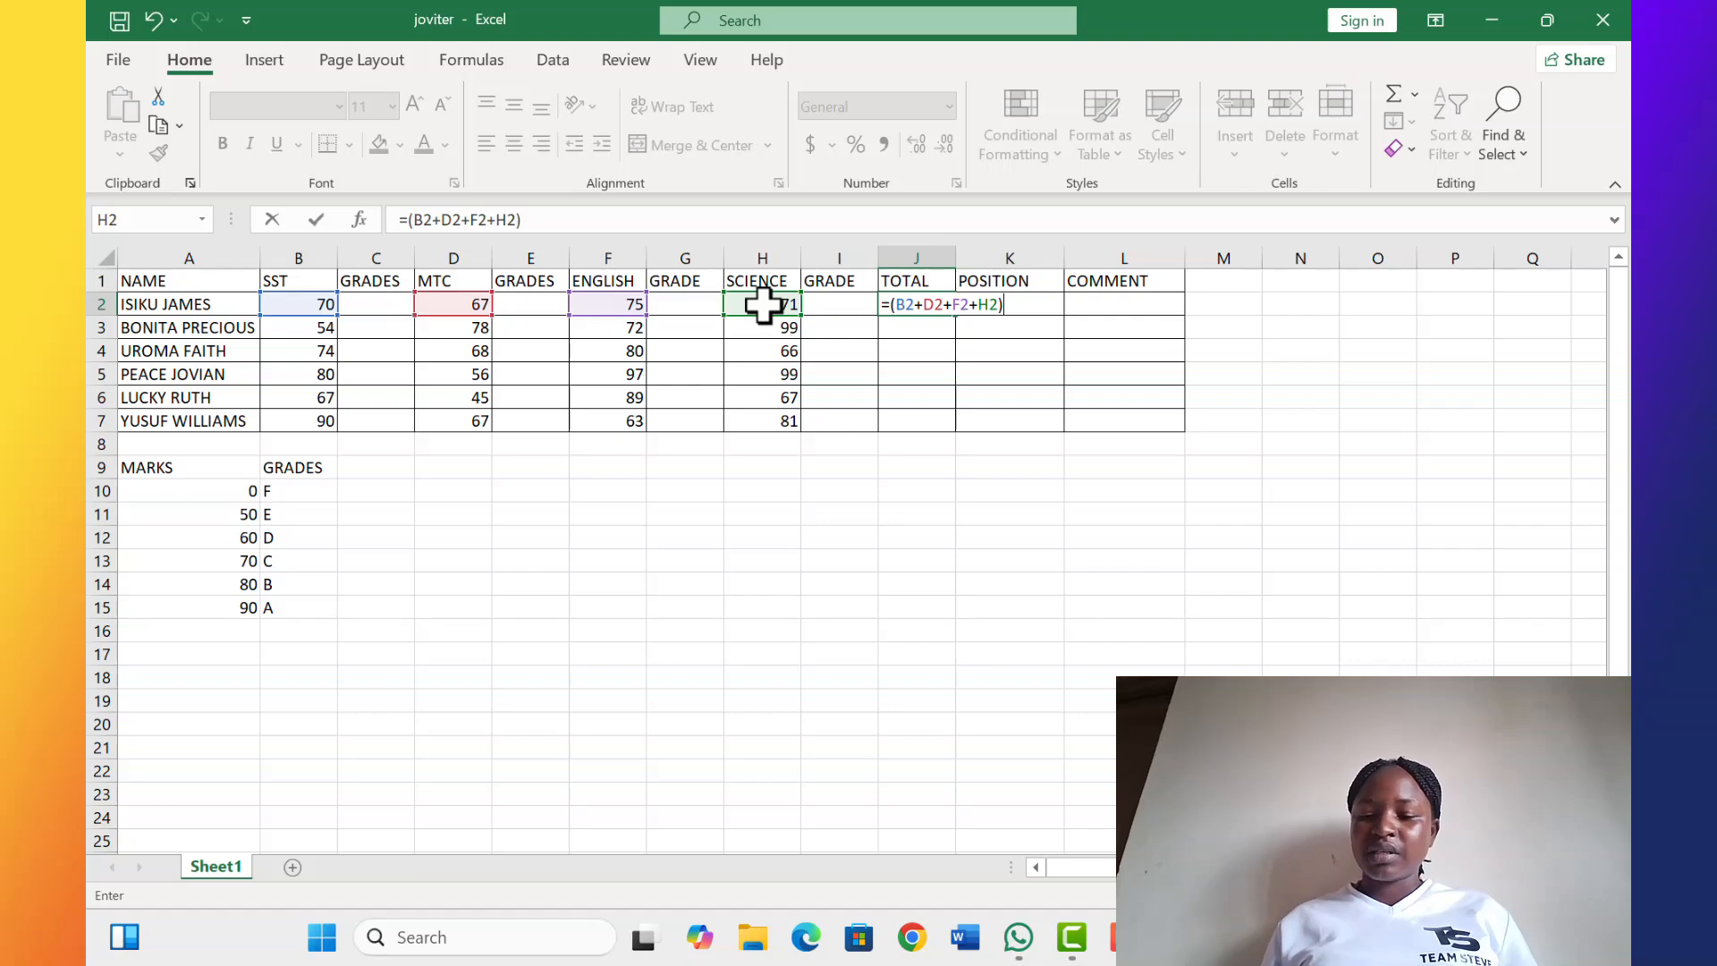
key(Return)
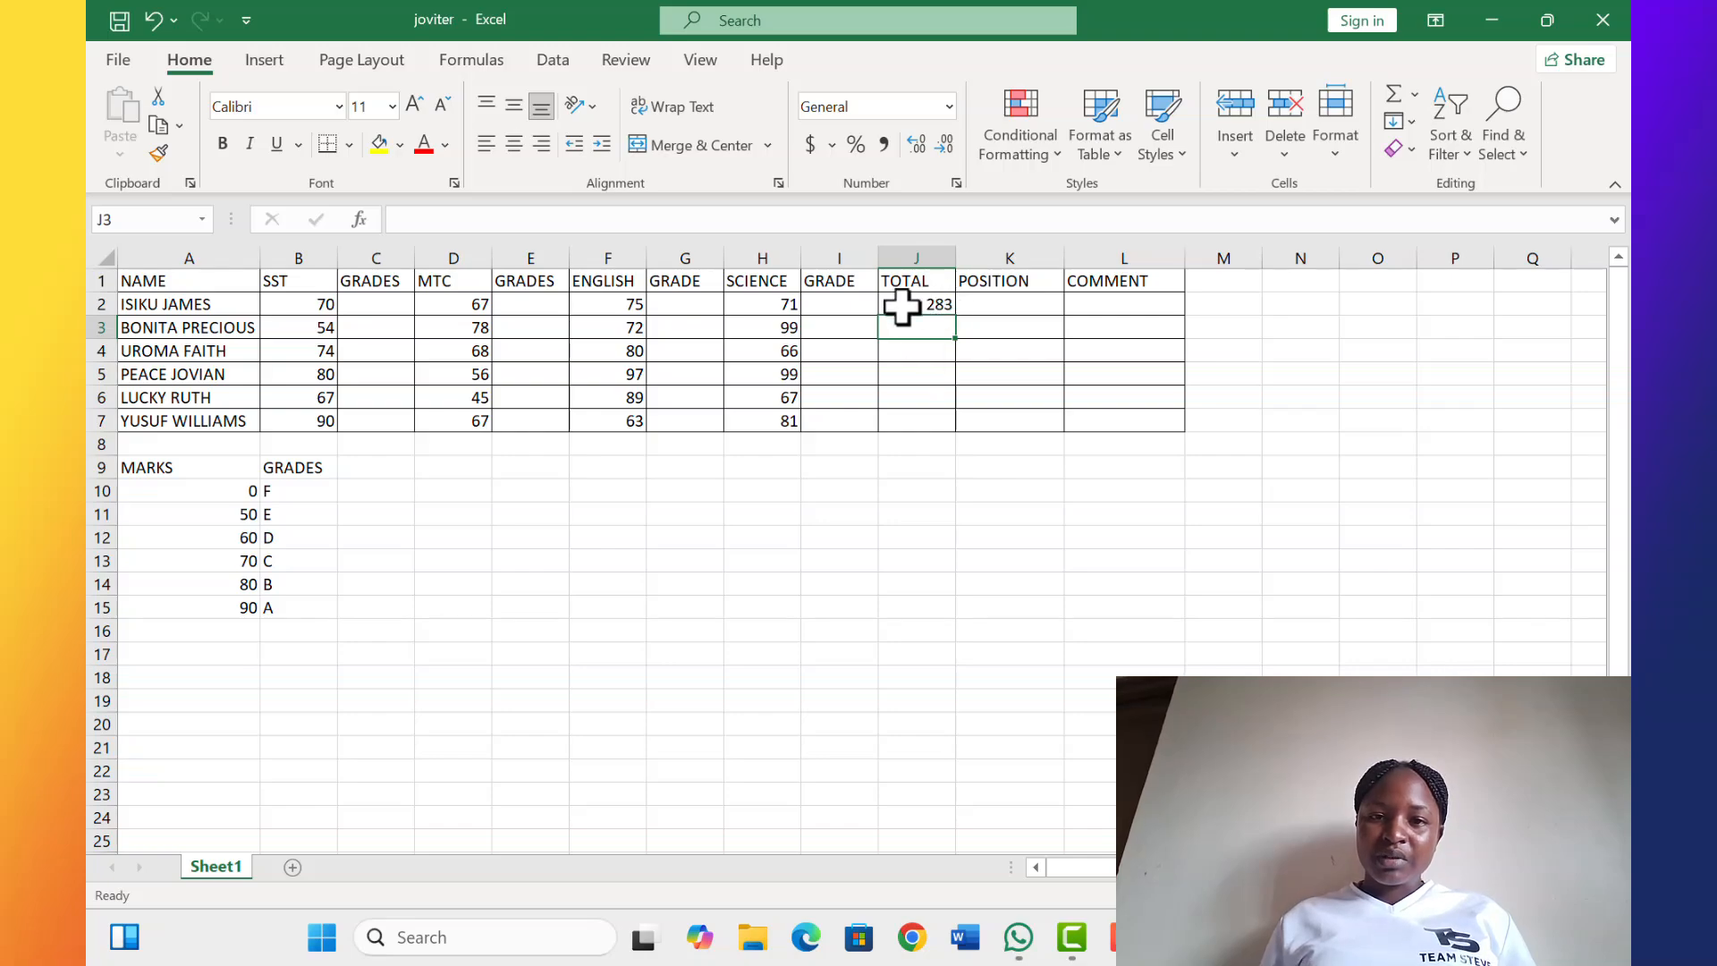
Fill the J2 total formula down through J7 for all students
click(901, 302)
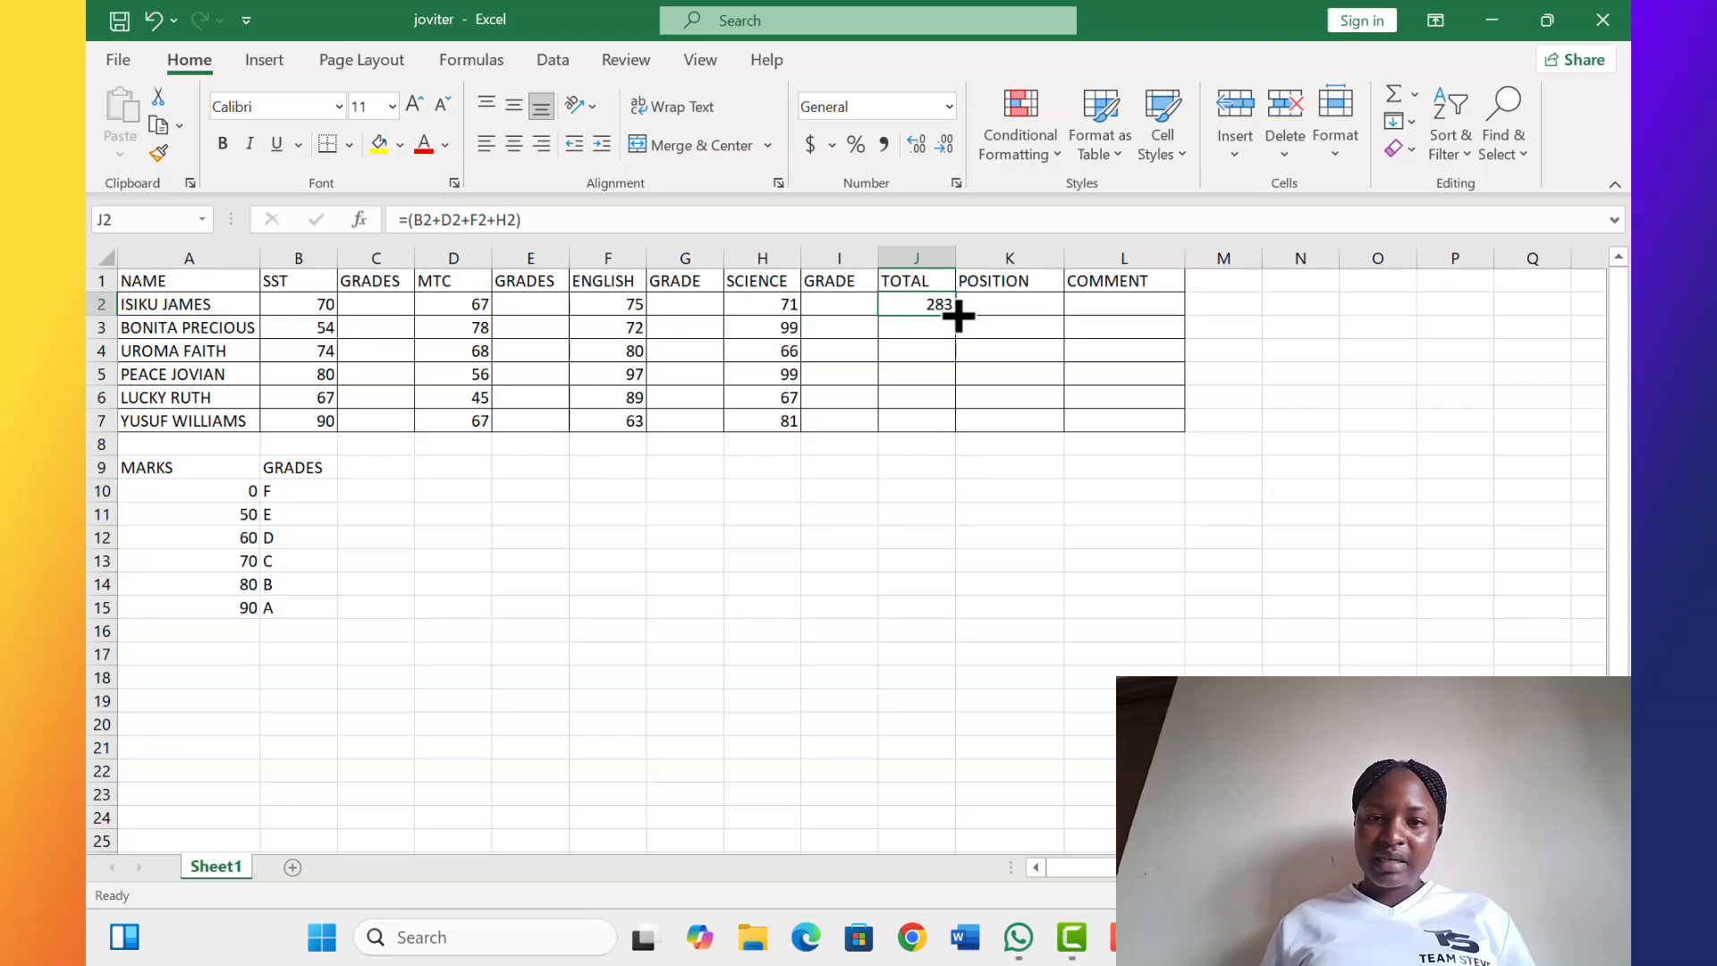
drag(959, 315, 957, 431)
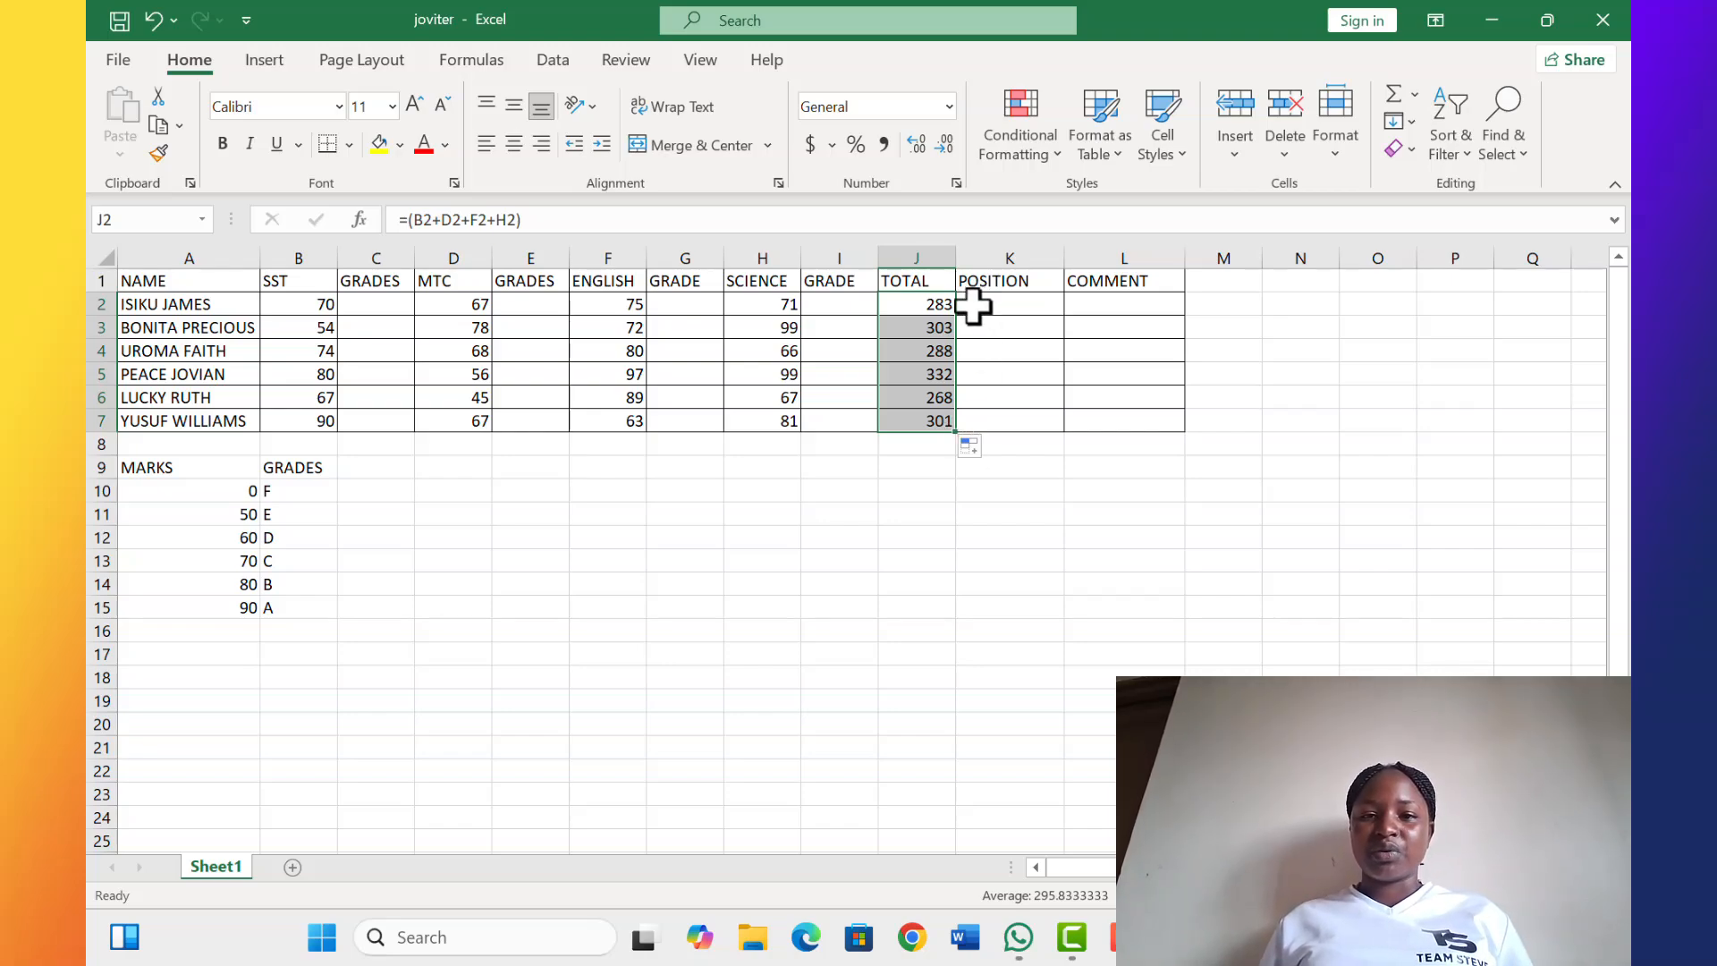
In K2 under POSITION, start a RANK formula with J2 as the number and J2 as the reference
click(973, 306)
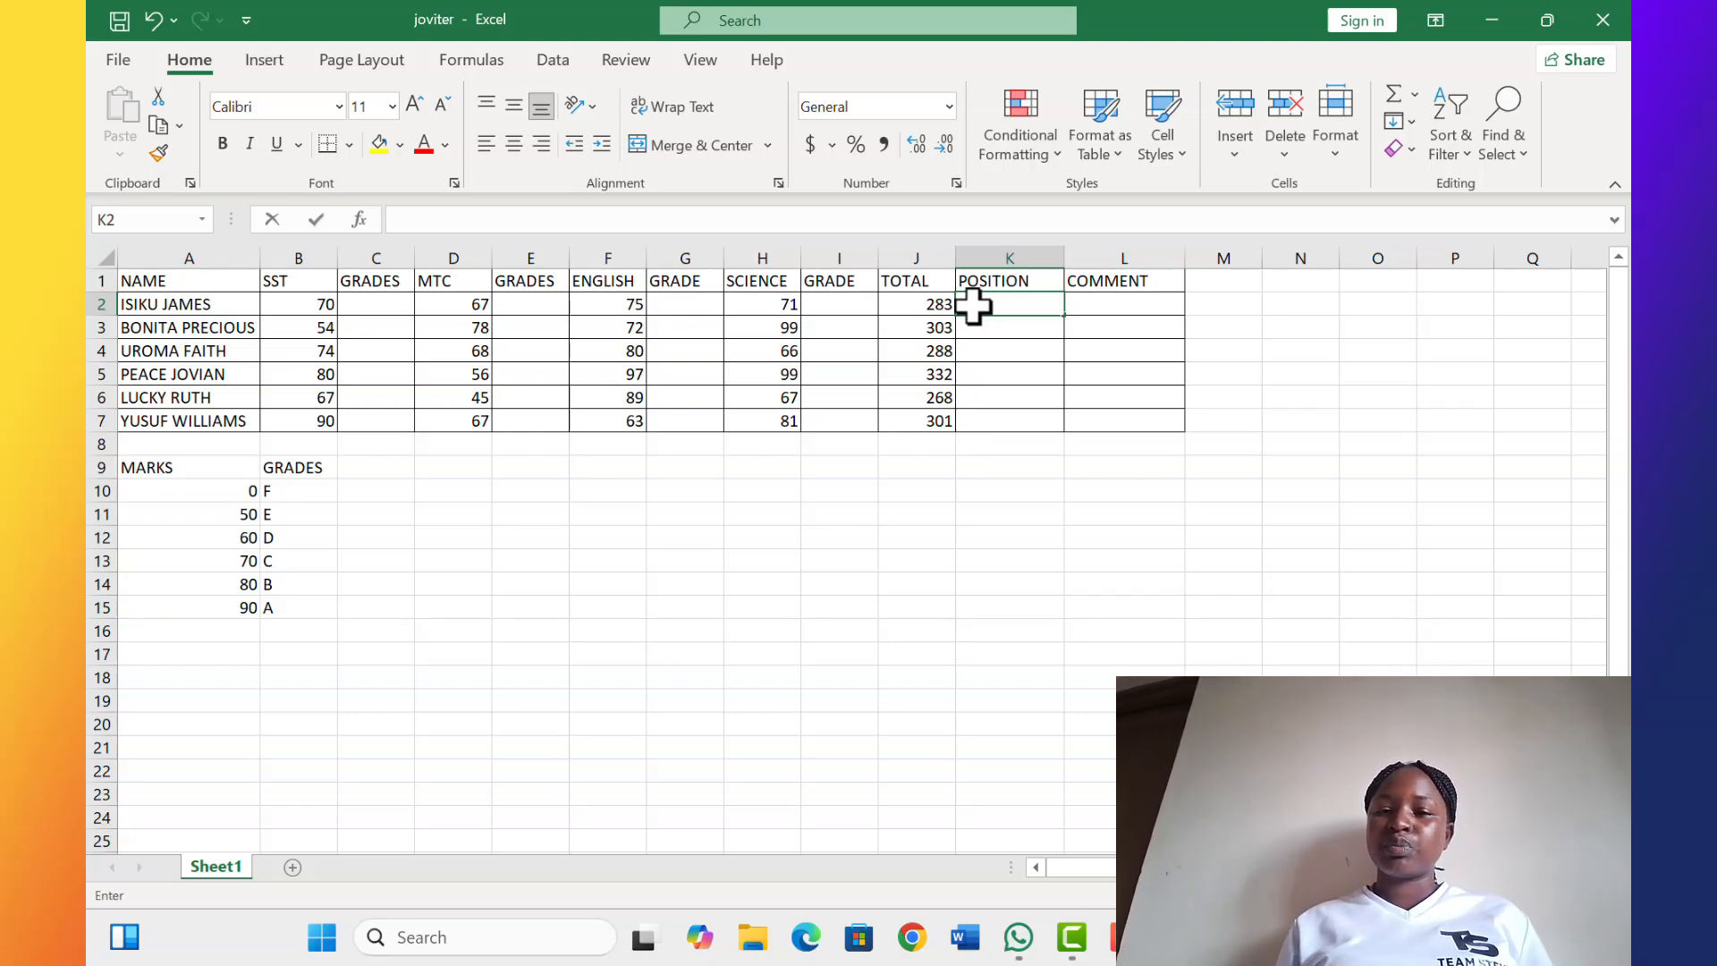
text(=)
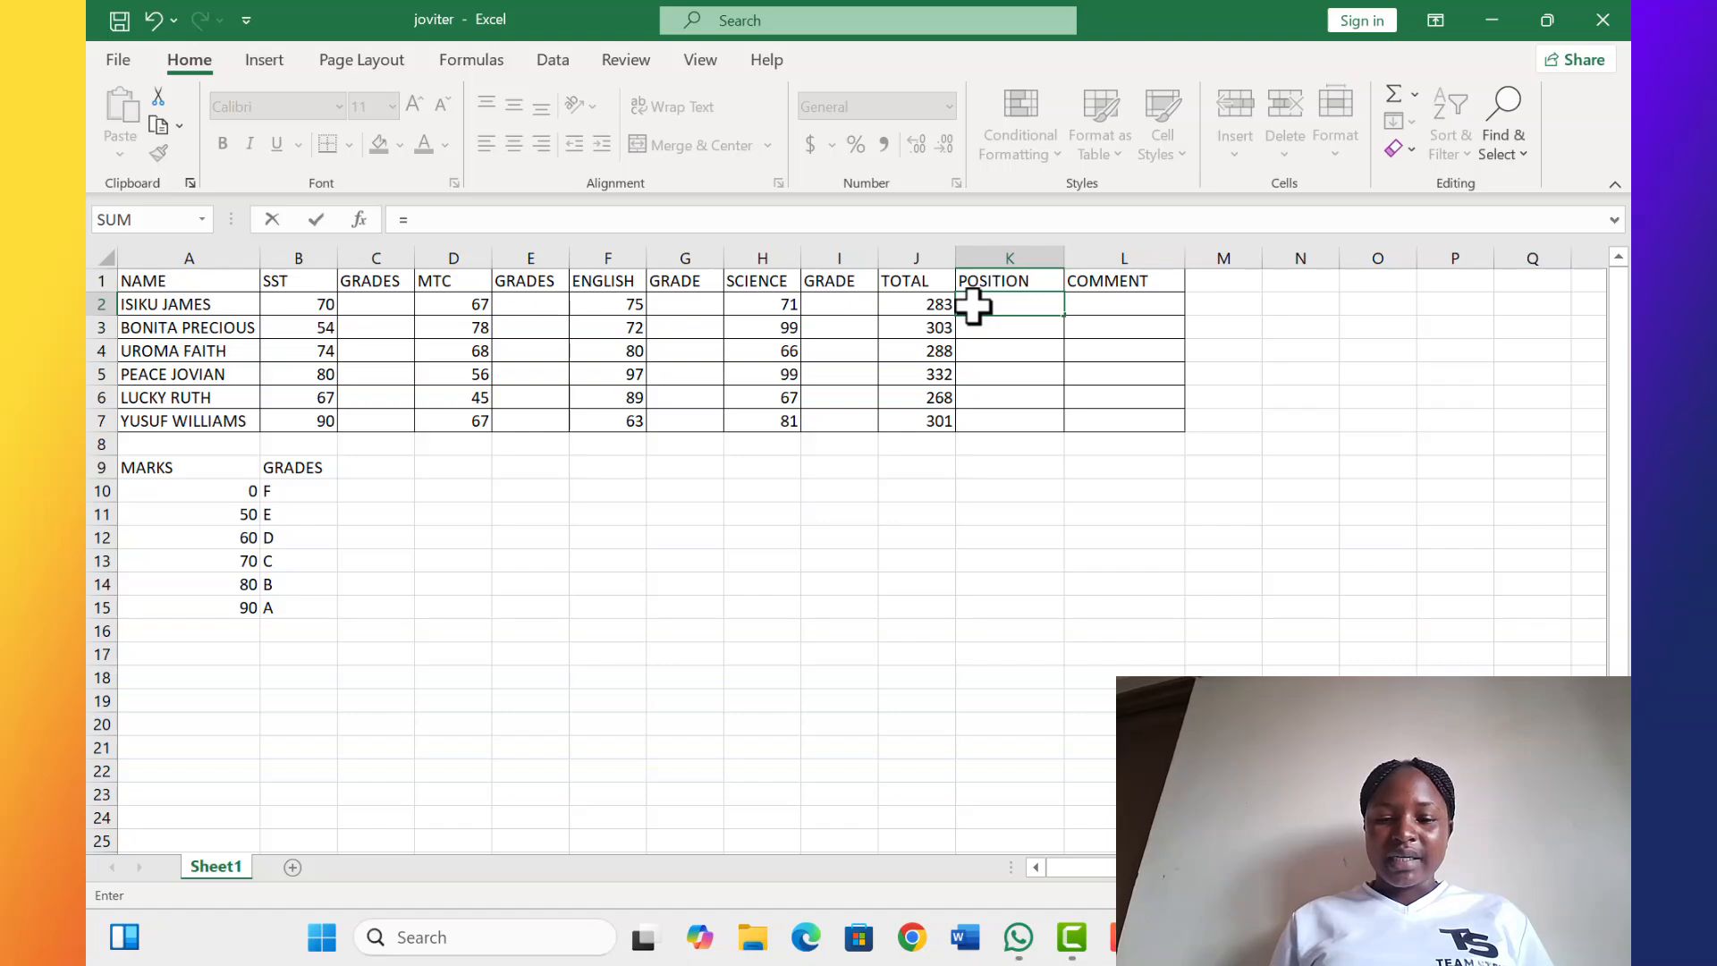
text(()
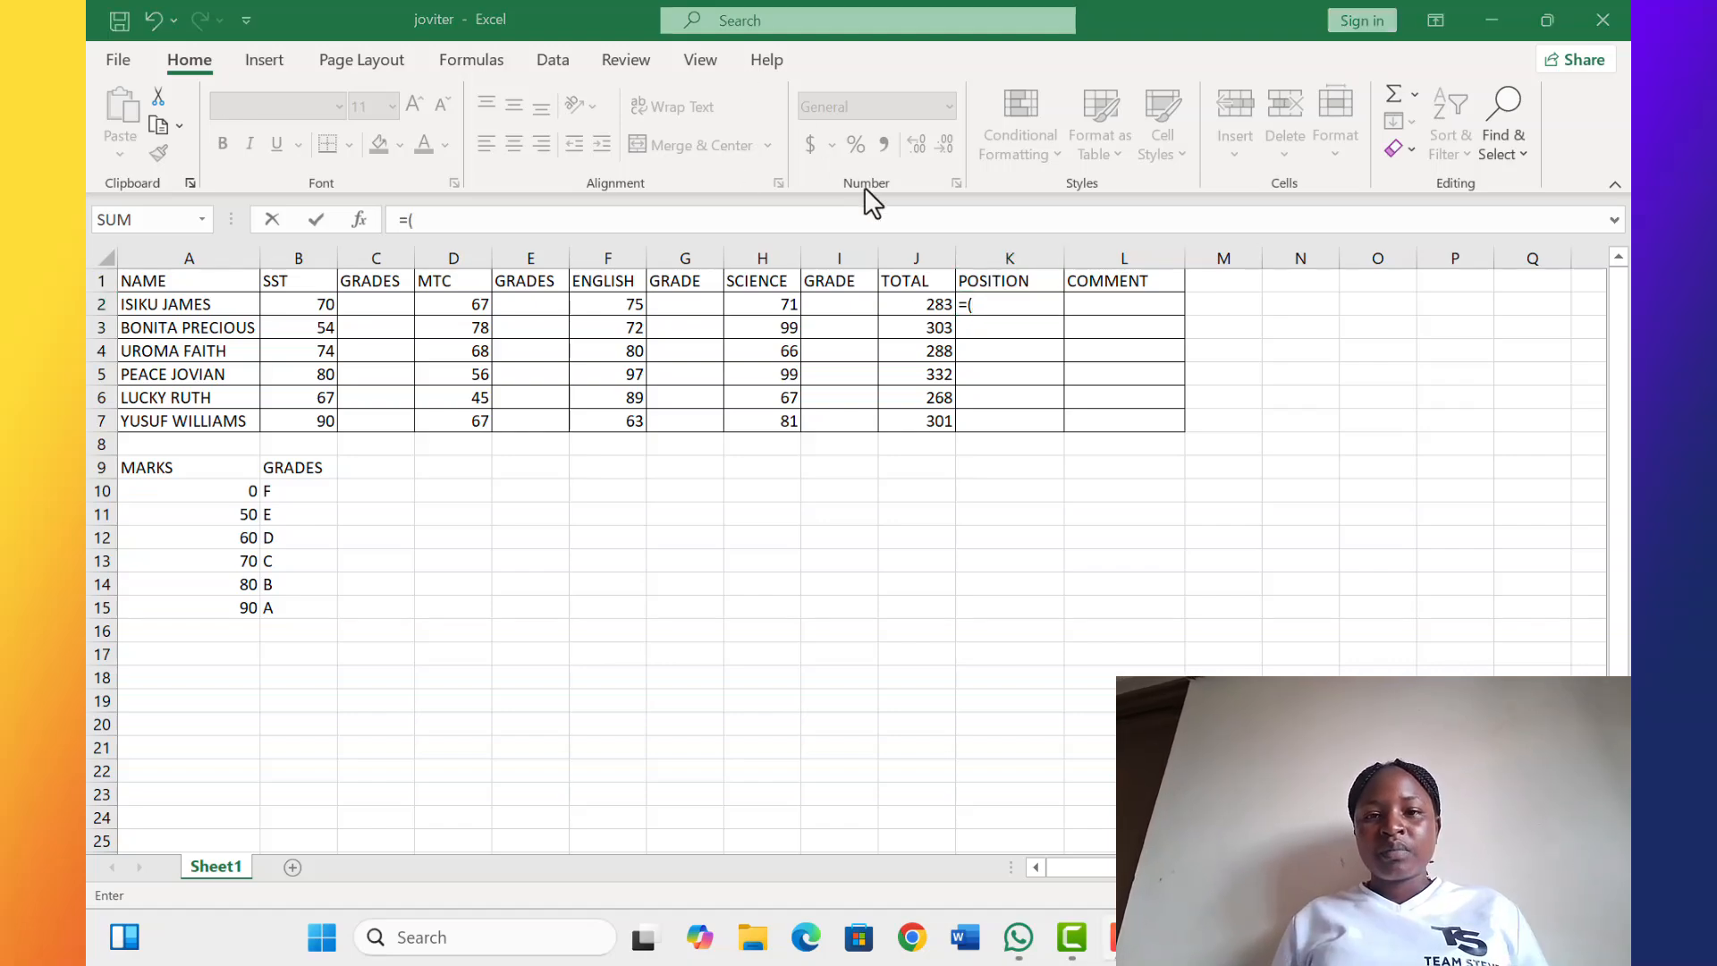
click(980, 306)
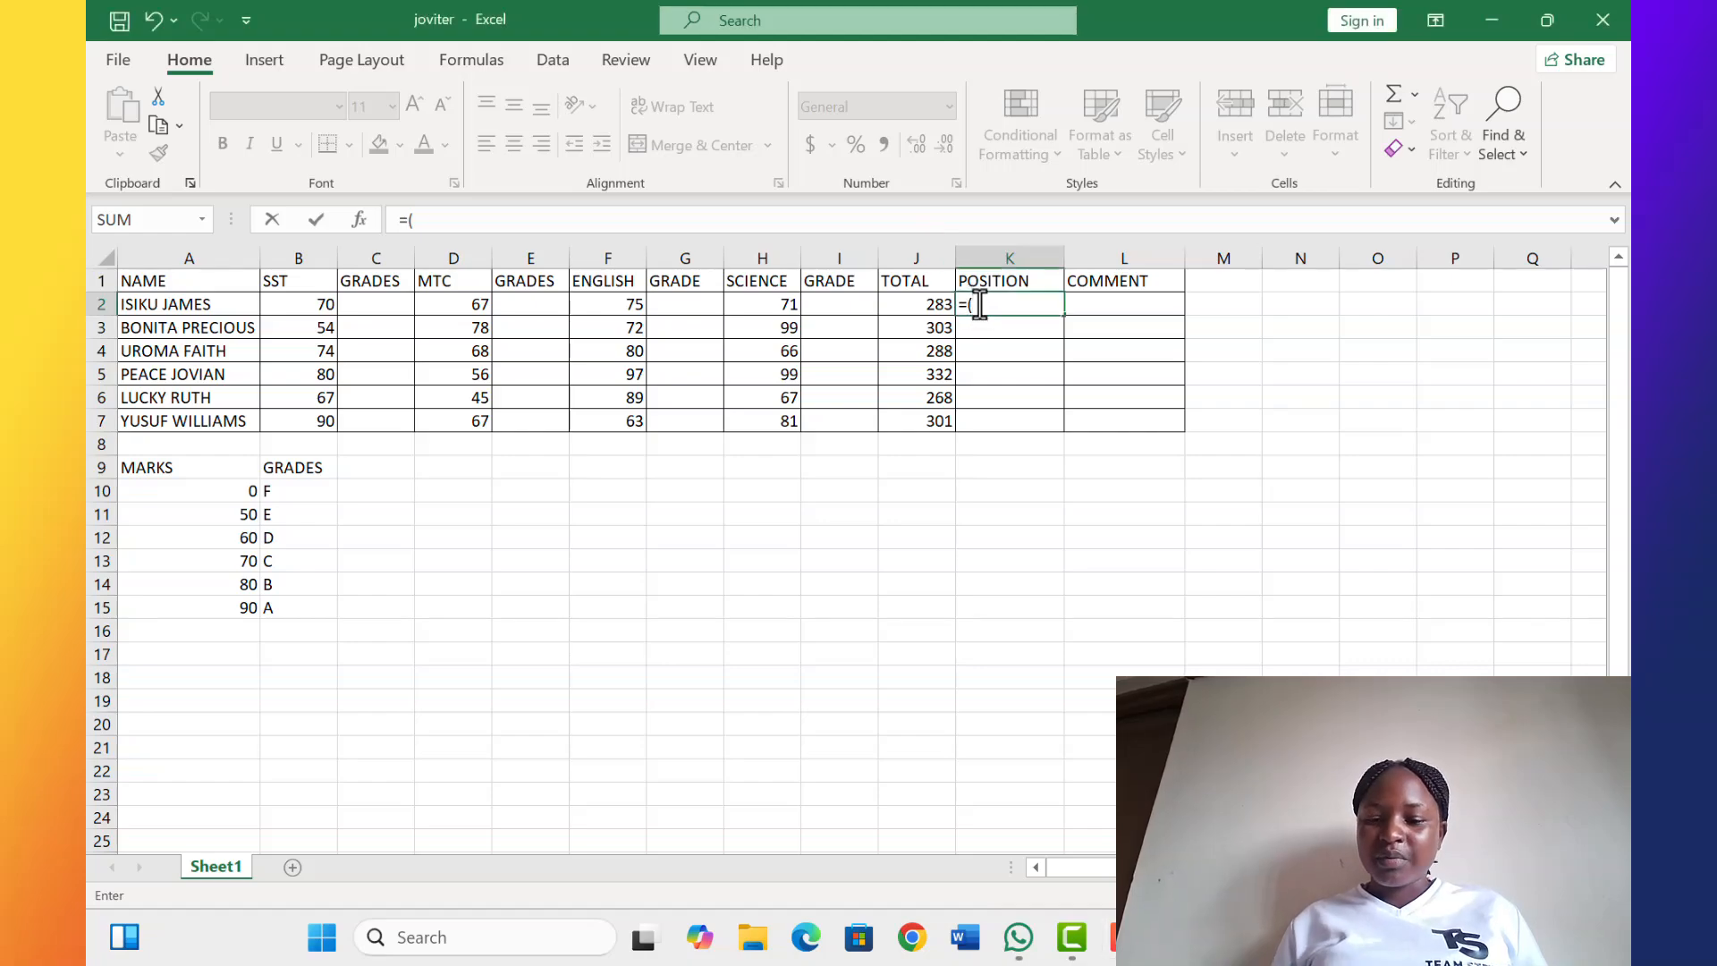
key(BackSpace)
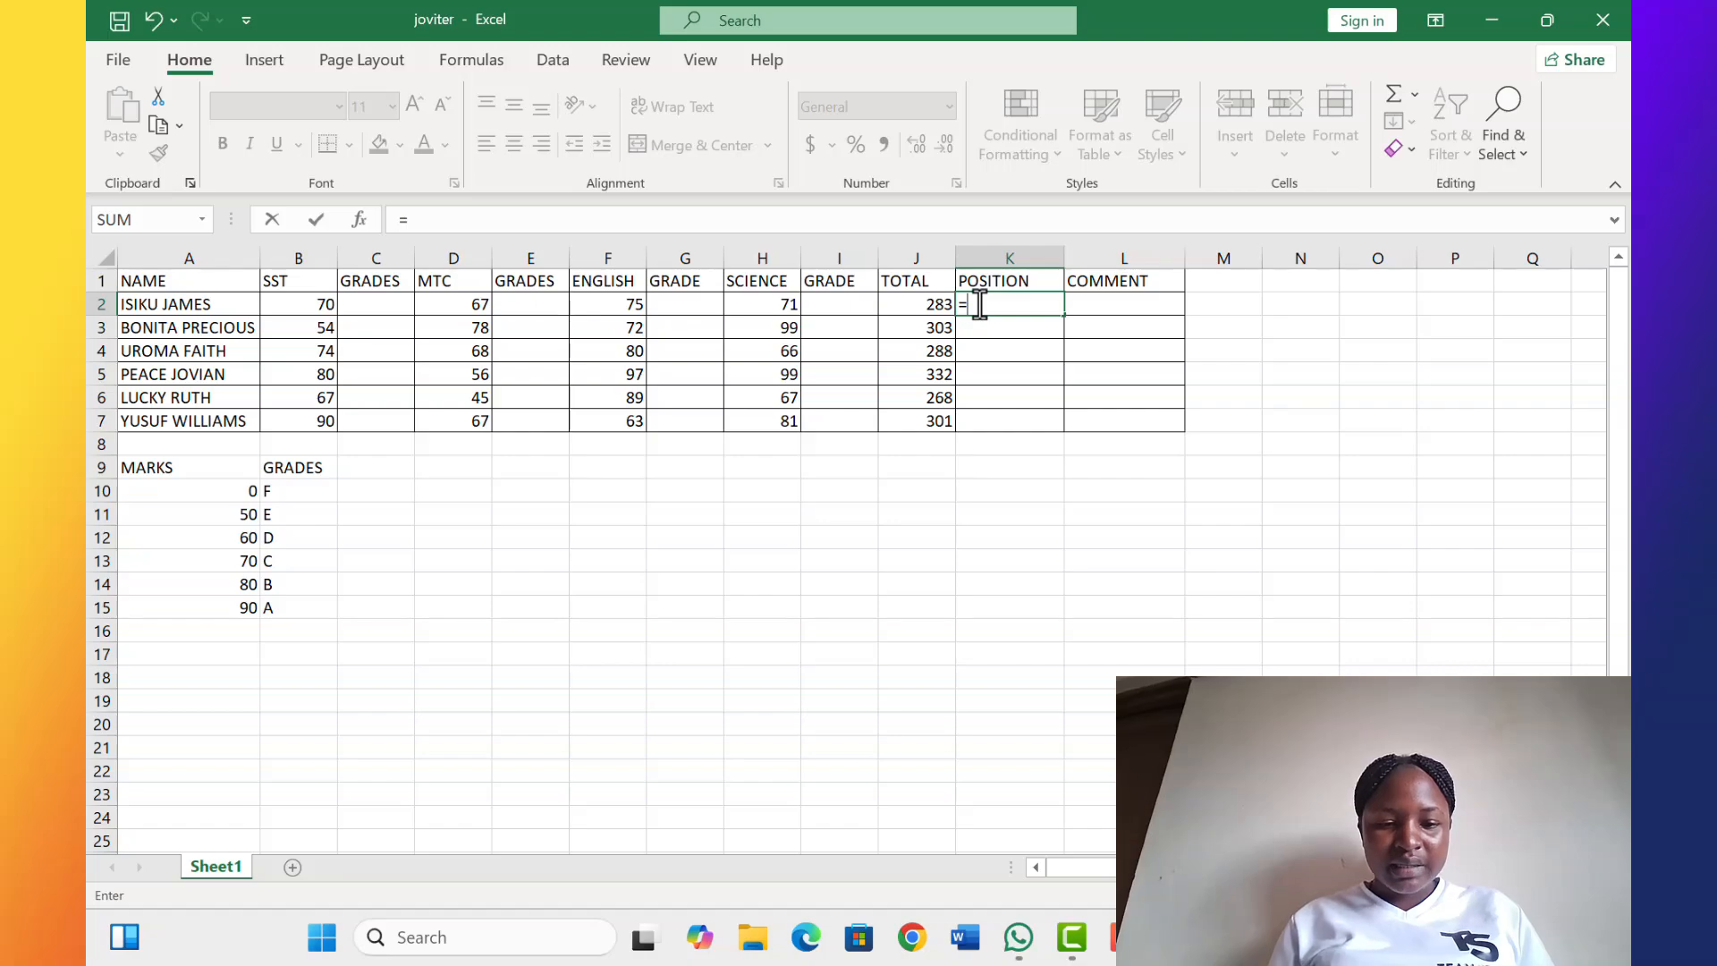
text(R)
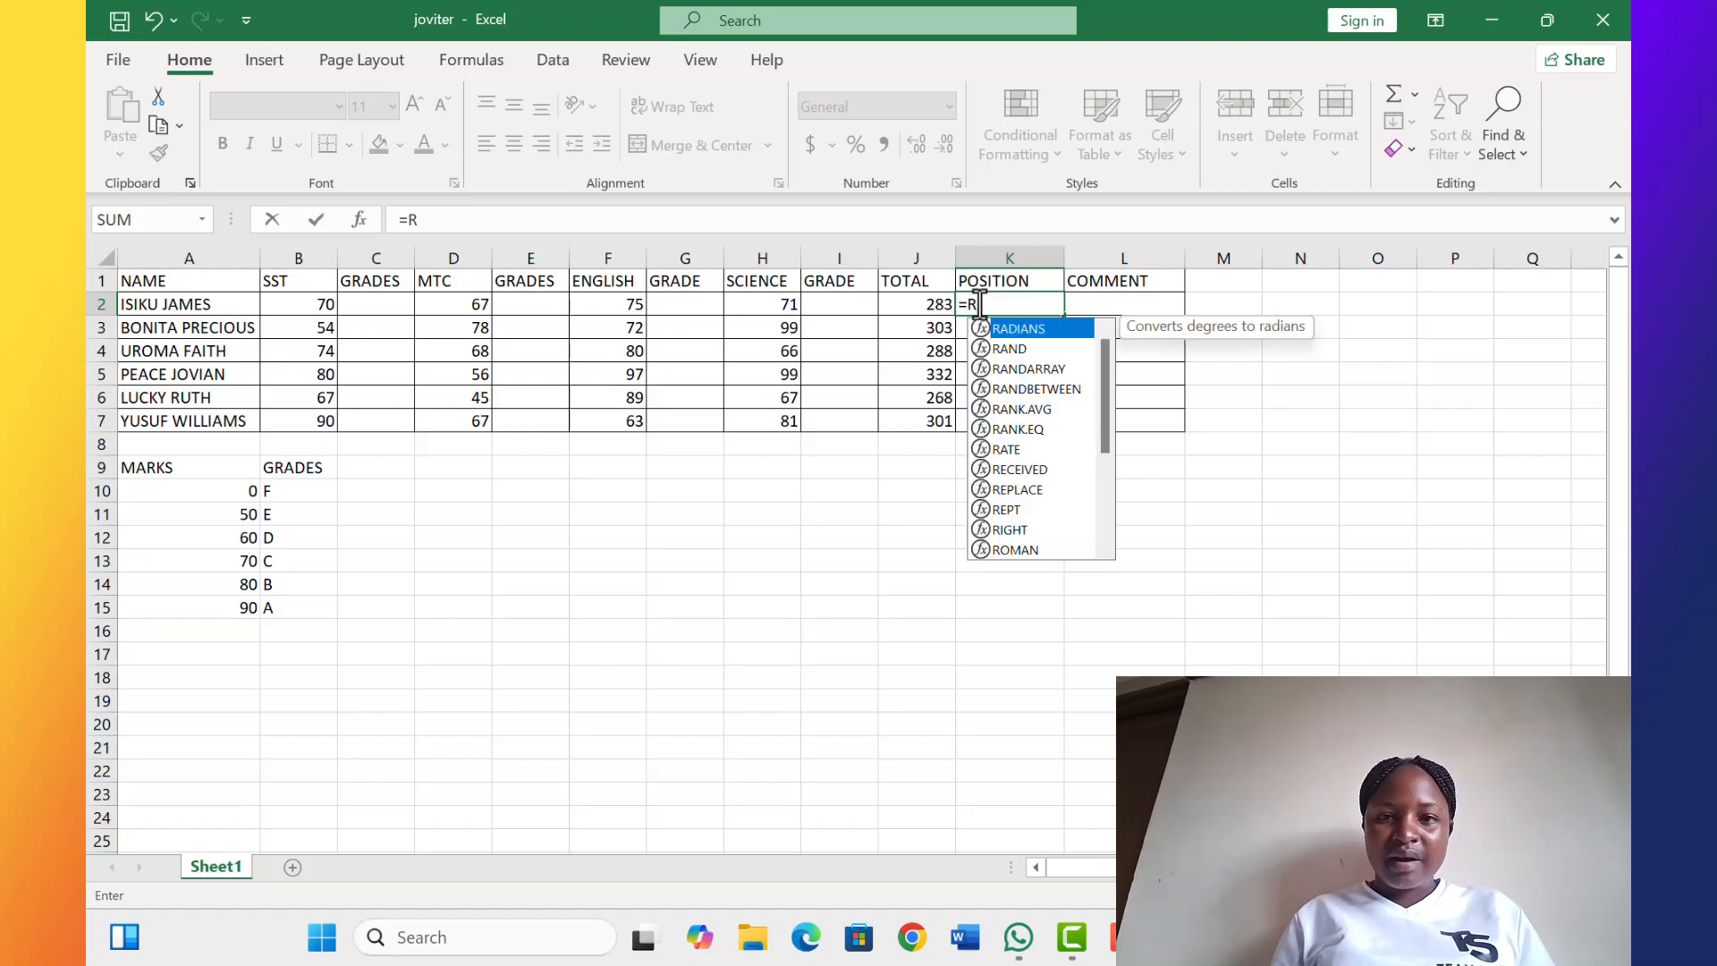
text(ANK)
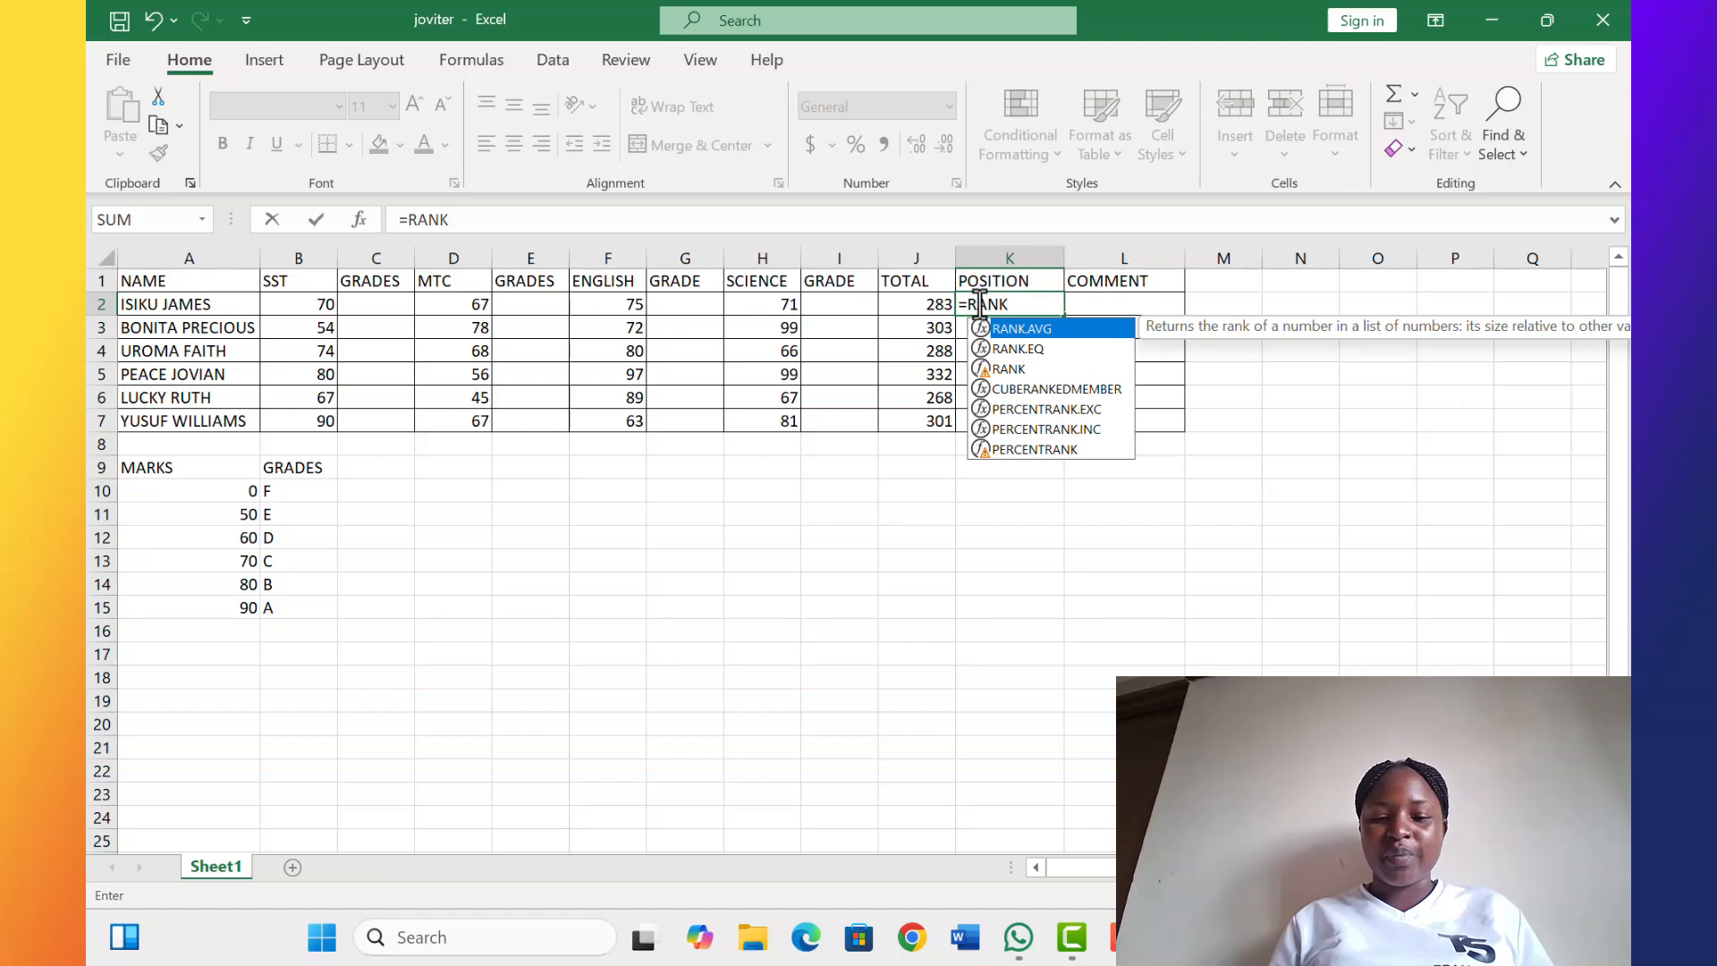
text(()
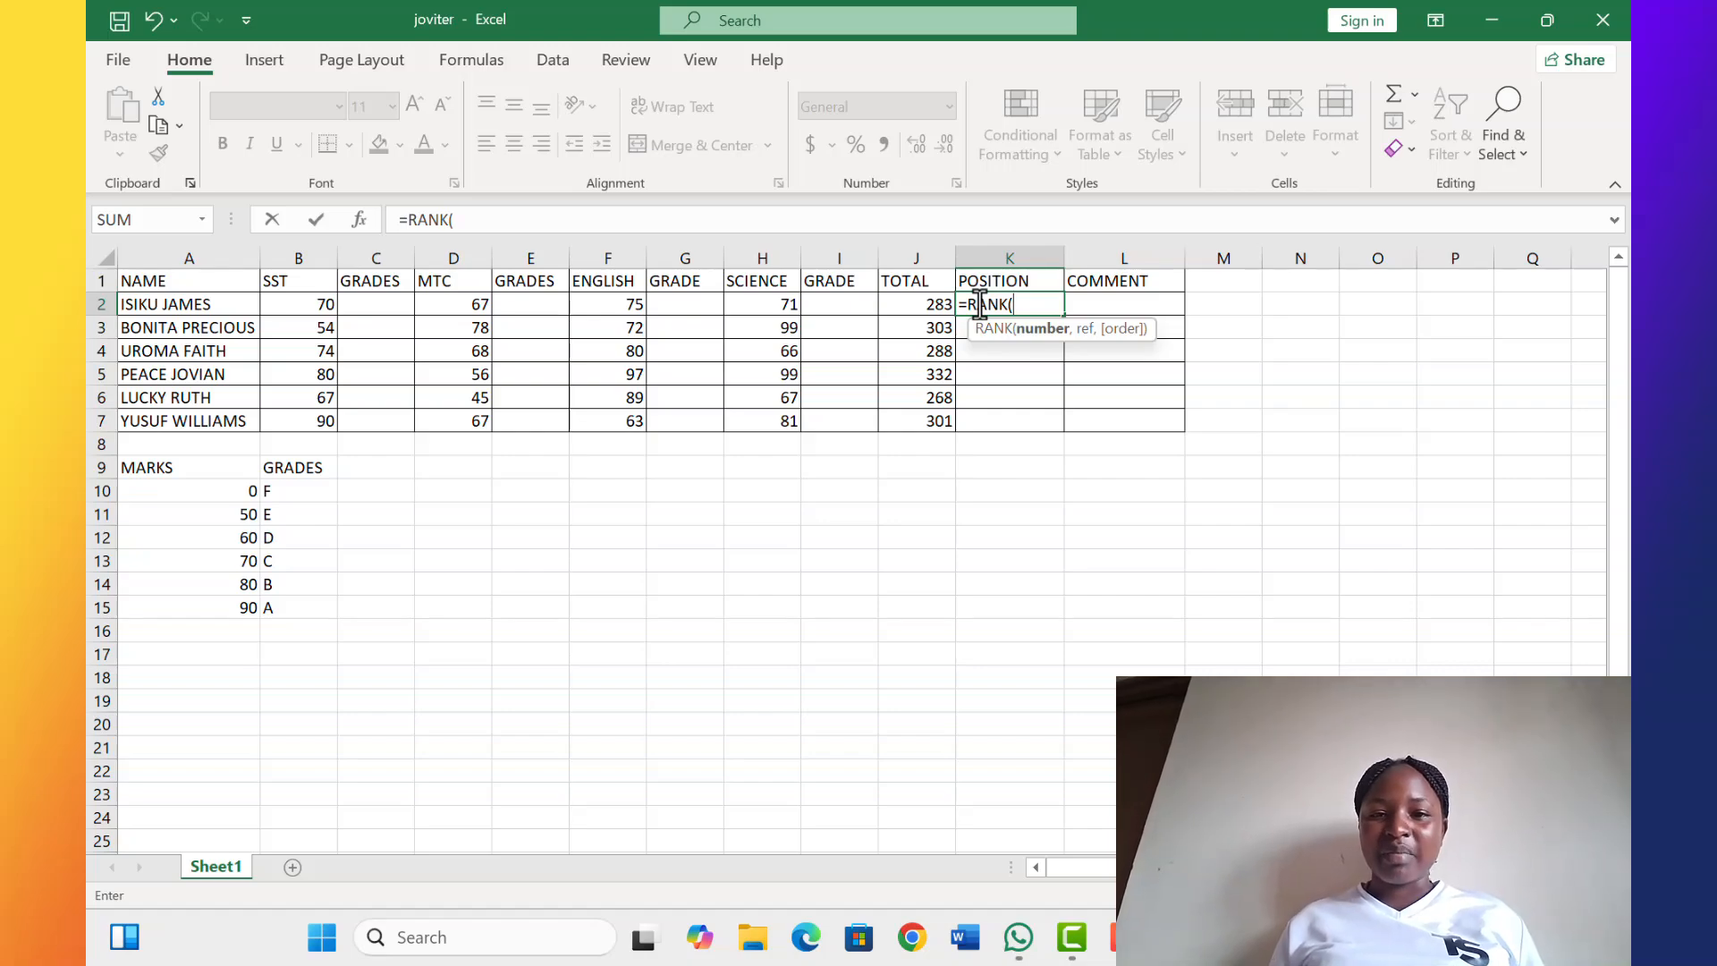
click(924, 306)
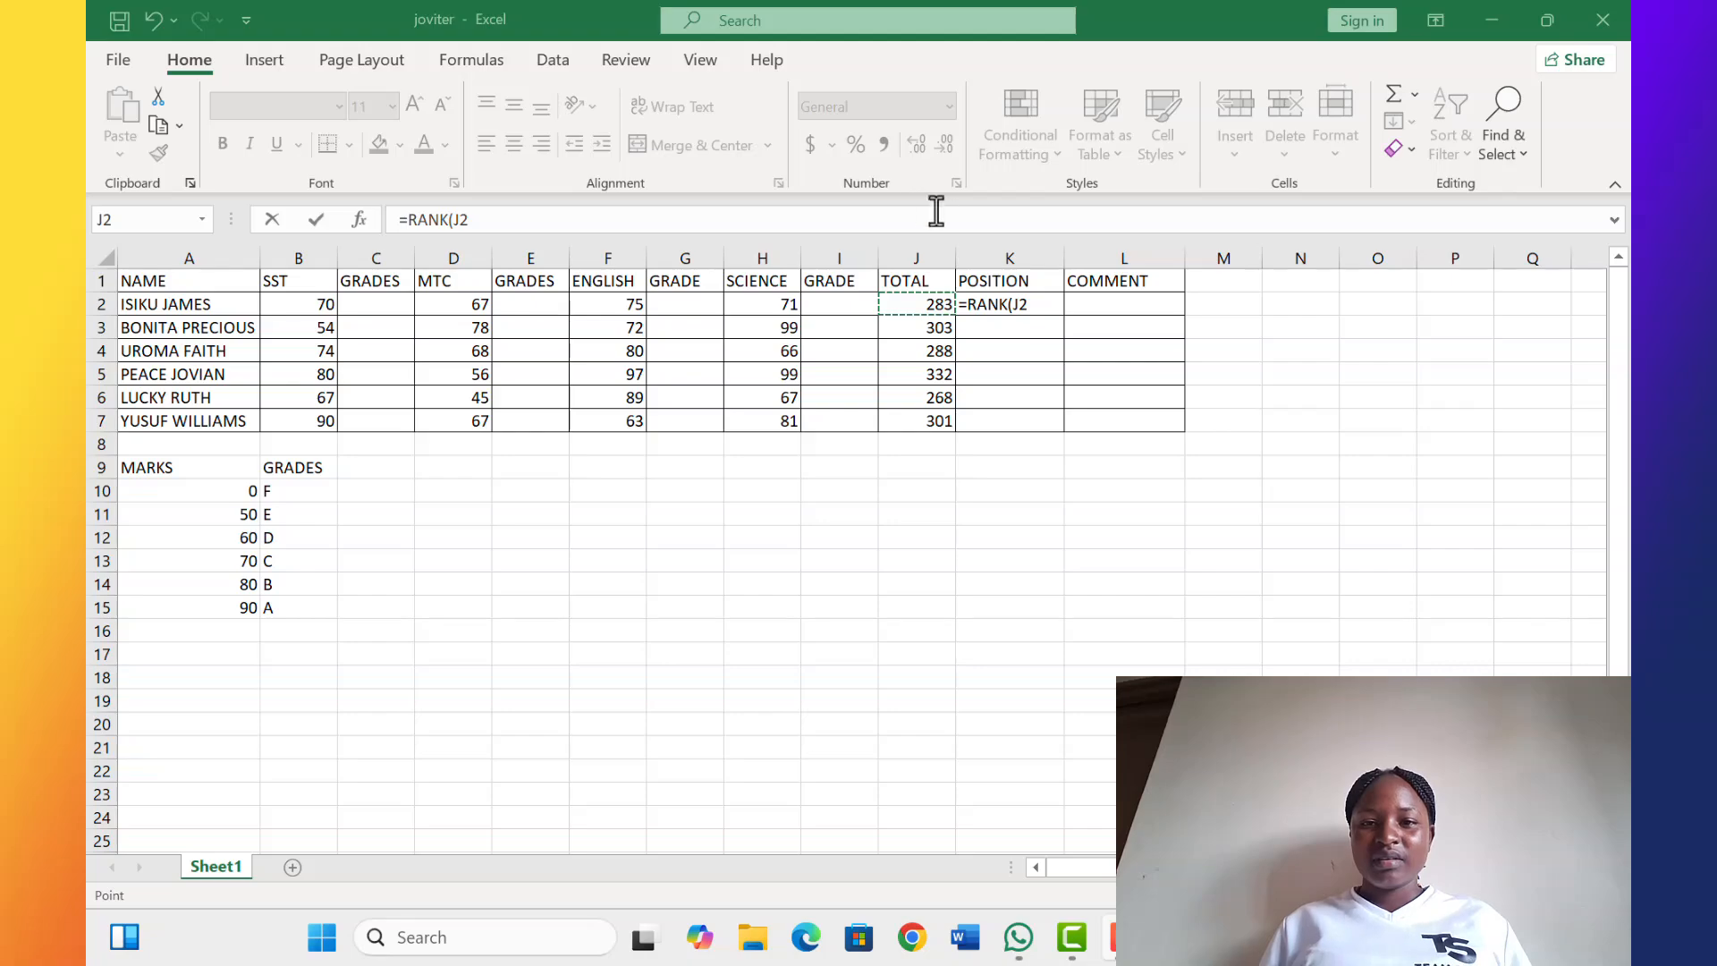
click(1035, 305)
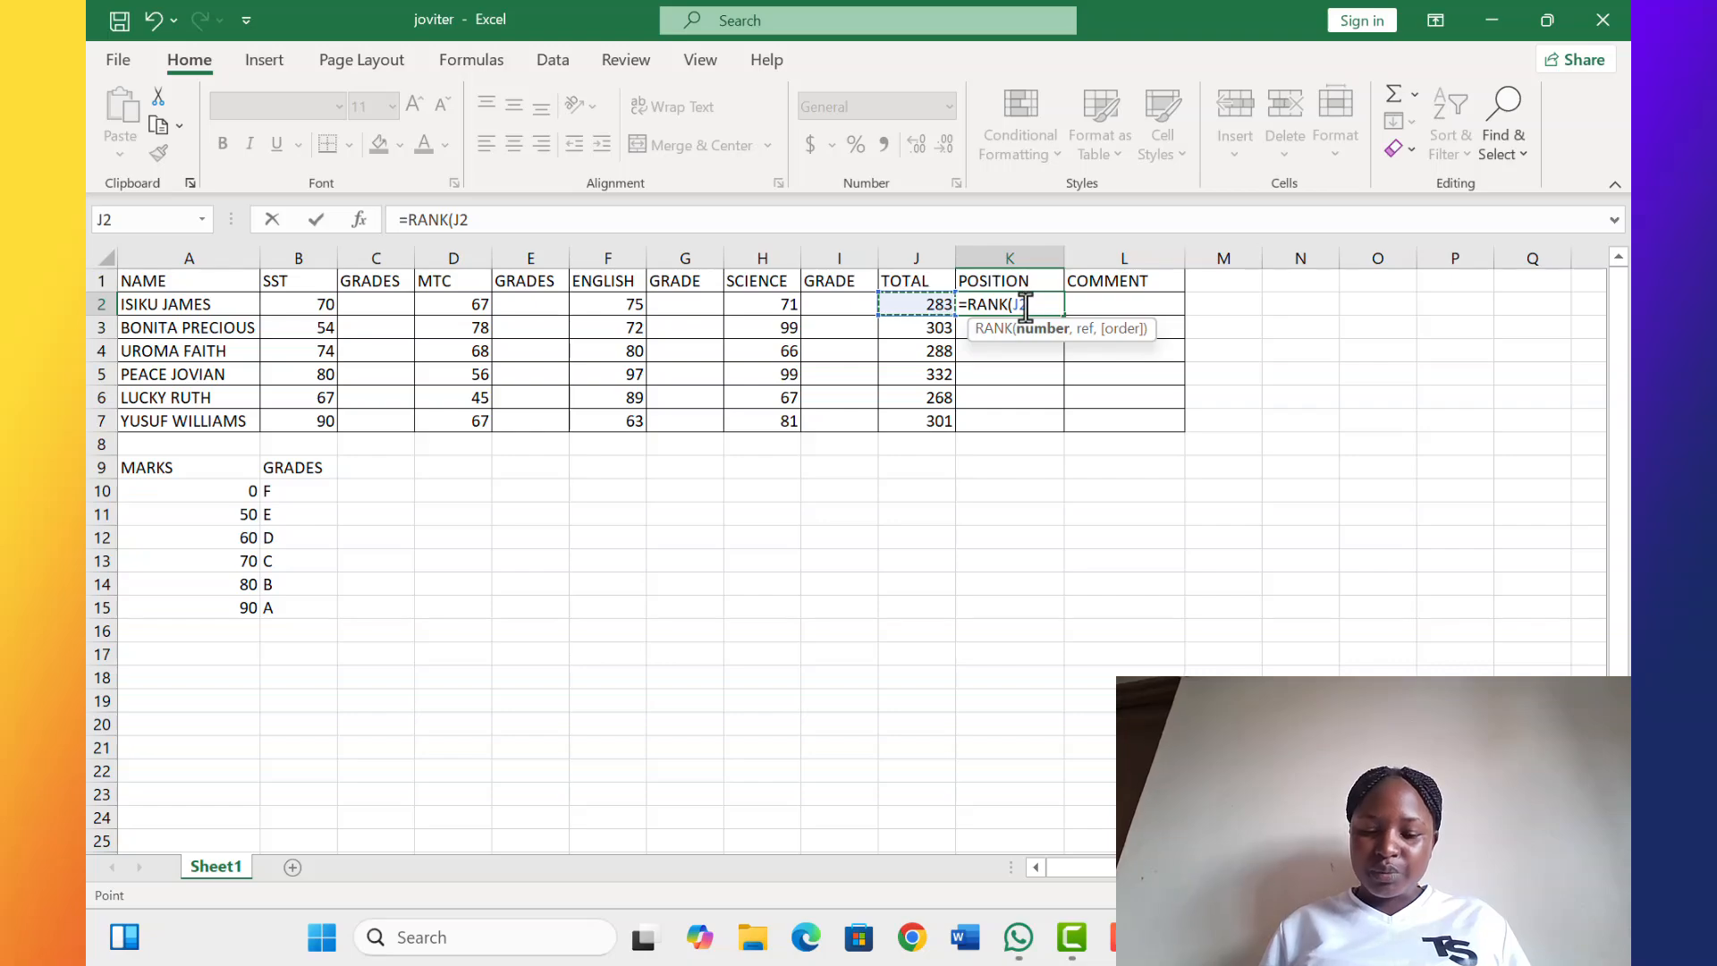
text(,)
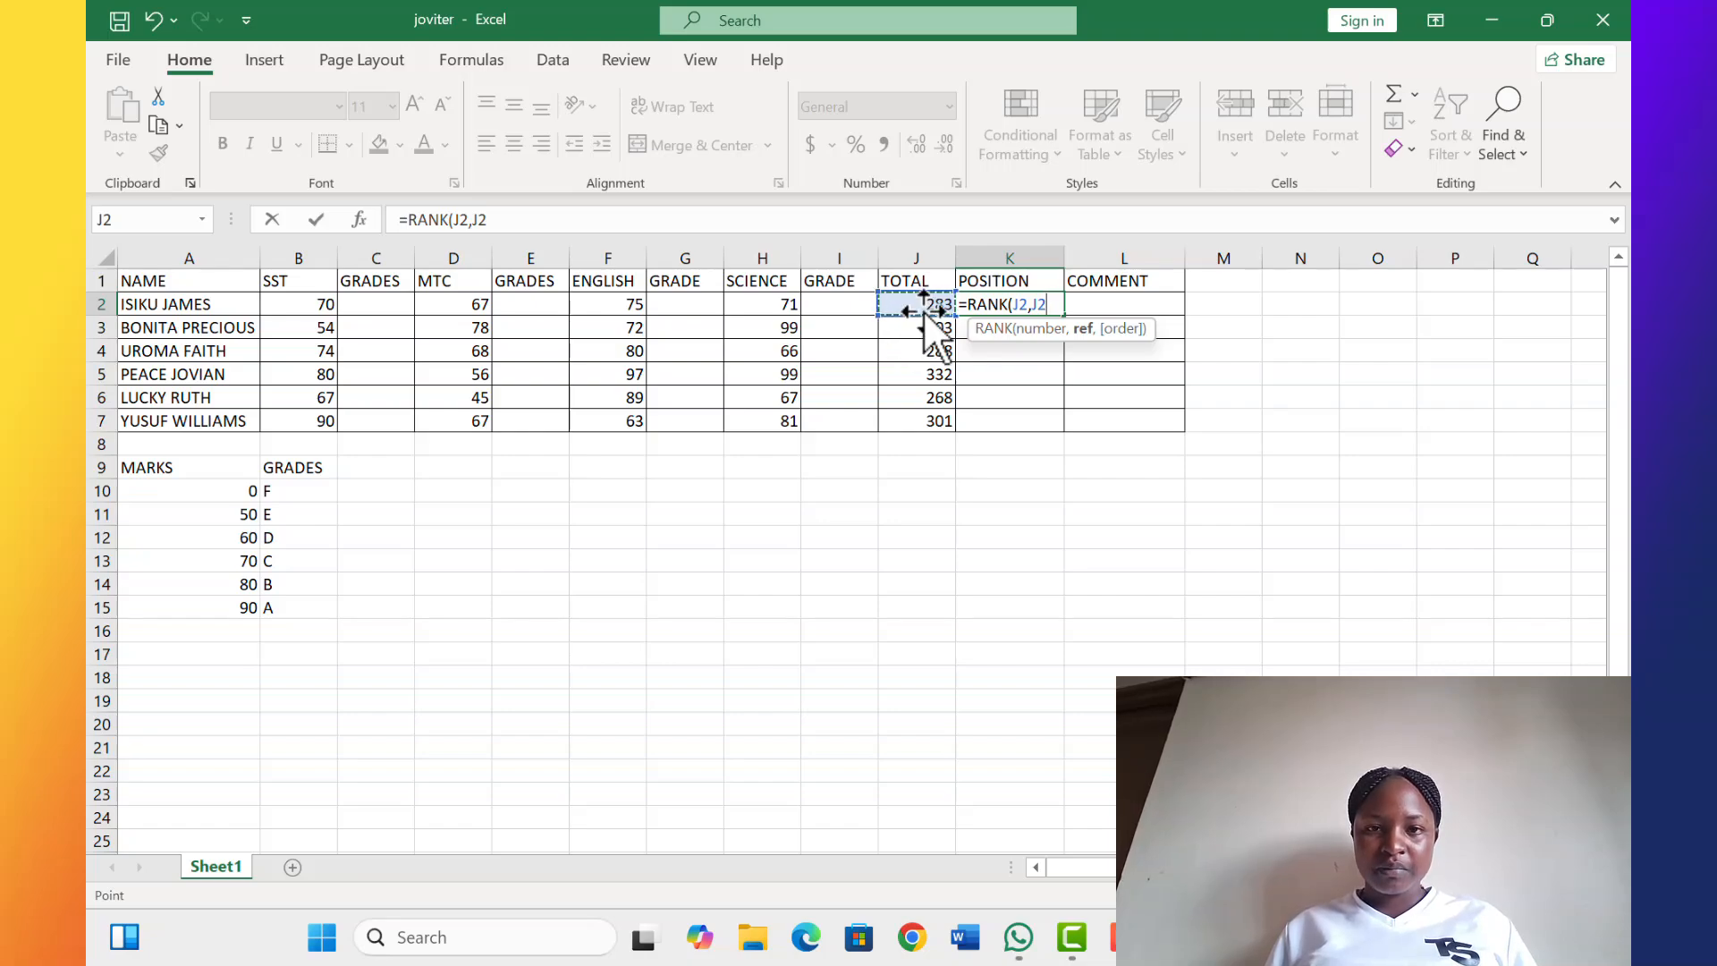
click(924, 311)
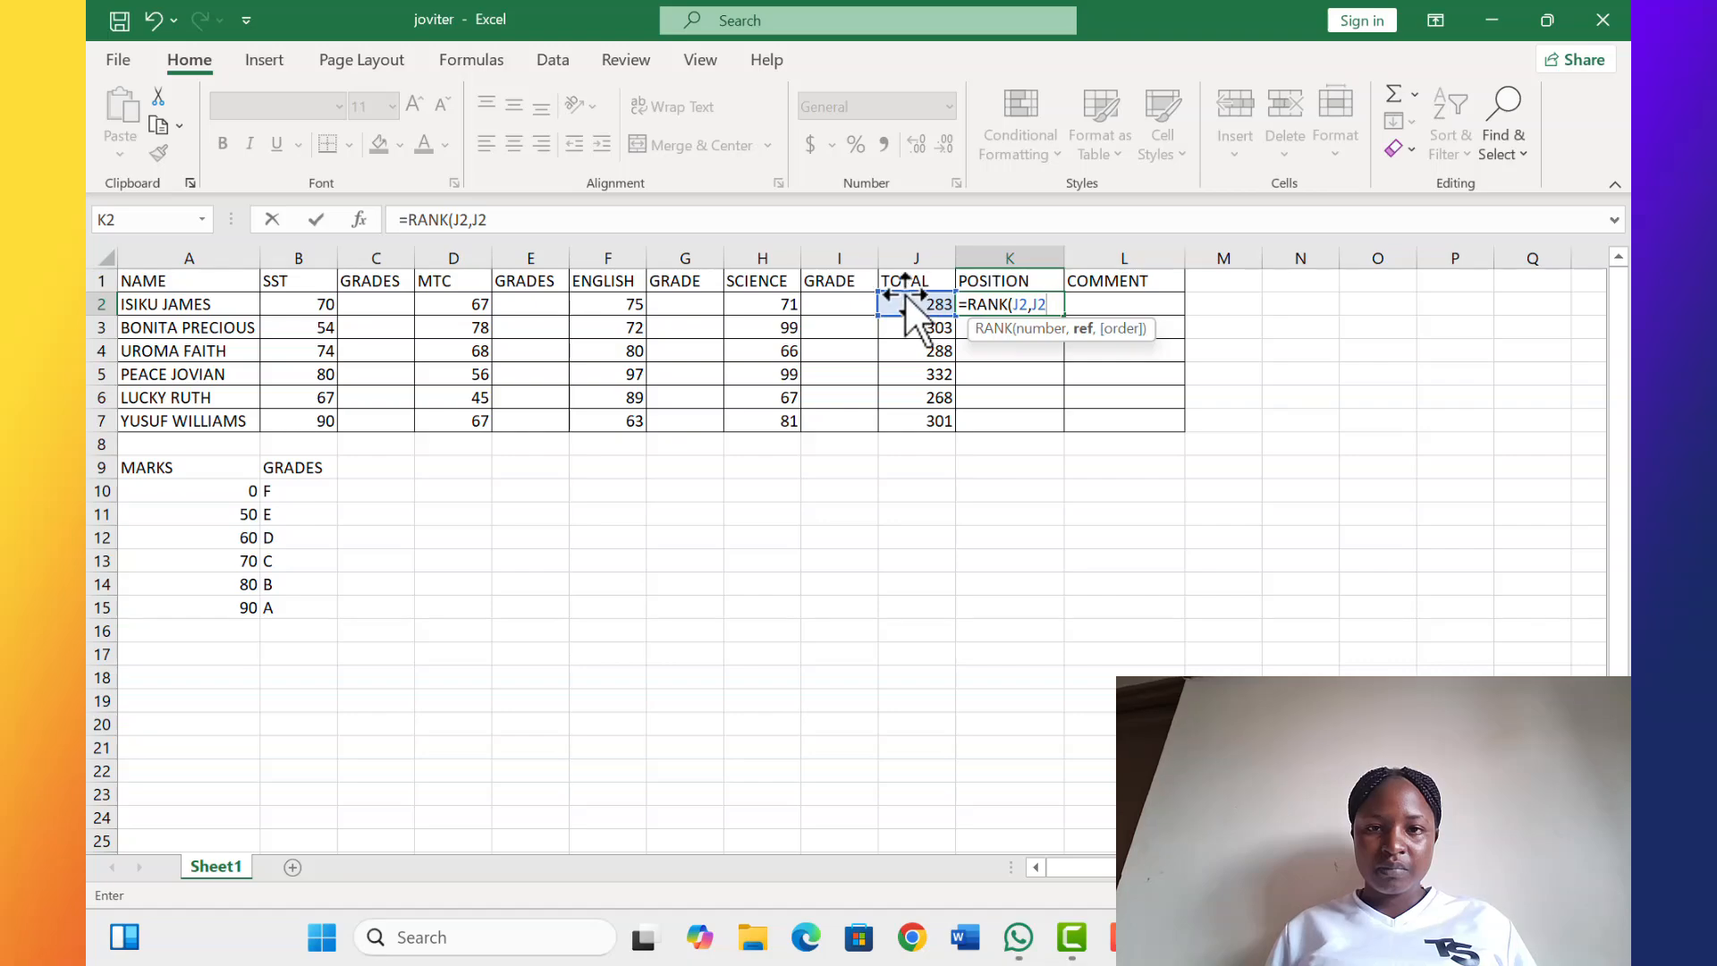
Extend the reference to the absolute range $J$2:$J$7, add order 0, and complete =RANK(J2,$J$2:$J$7,0)
key(Return)
click(906, 306)
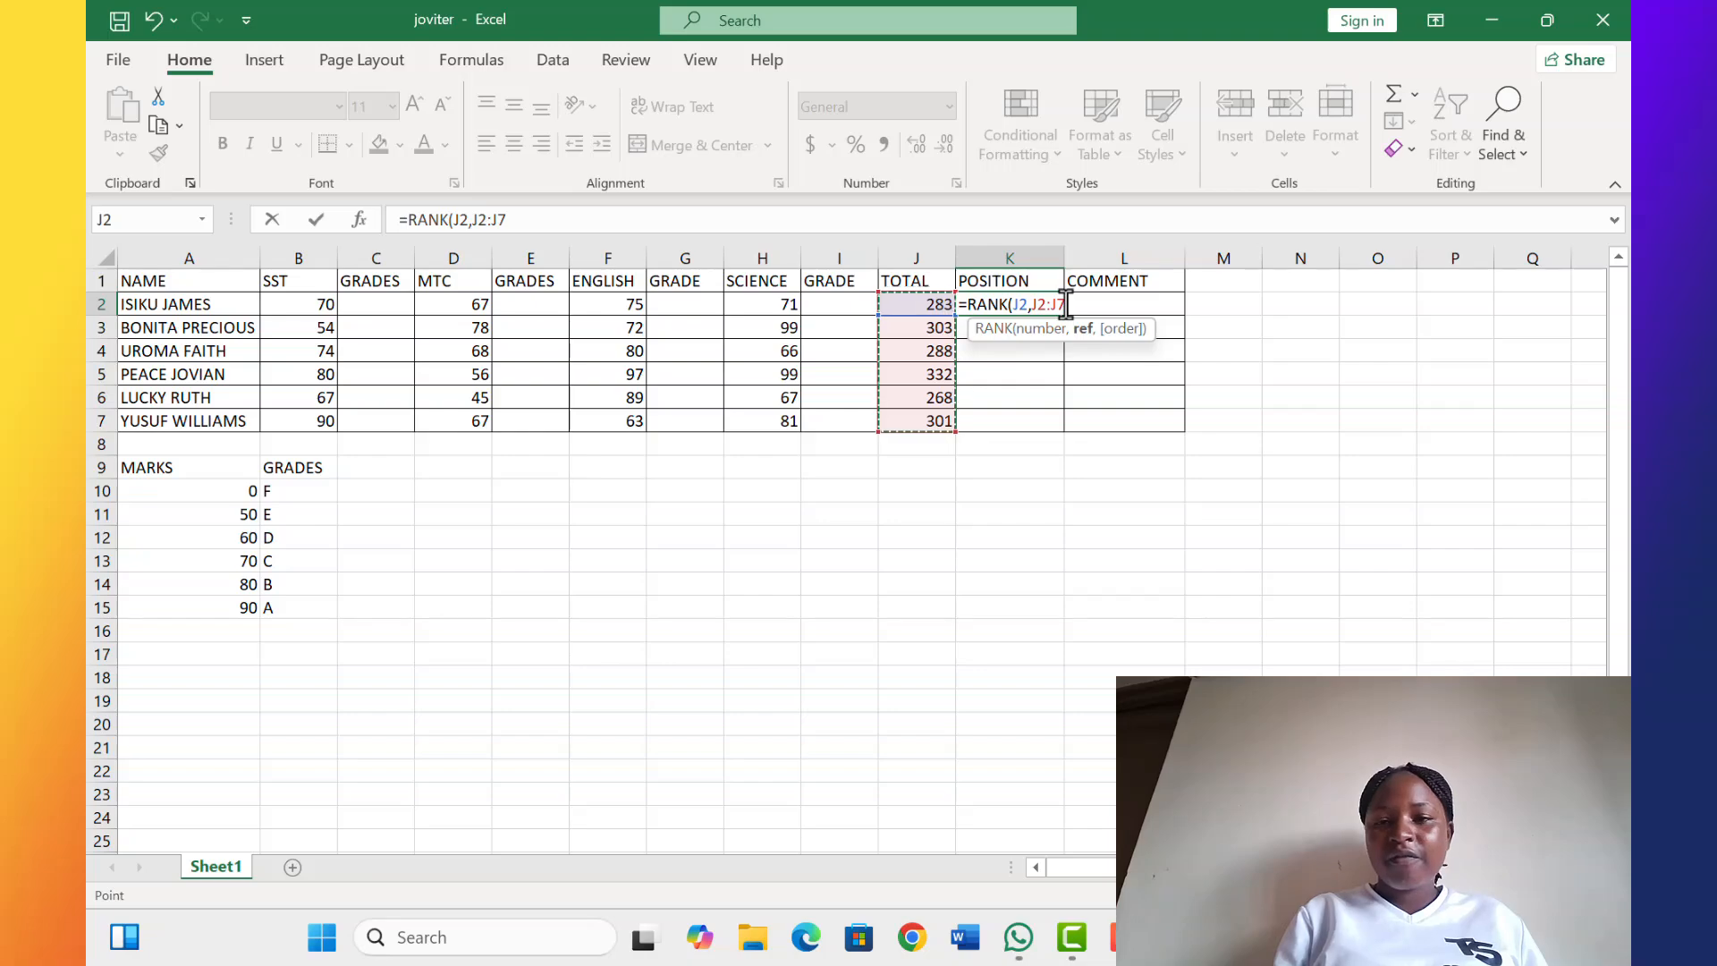
key(F4)
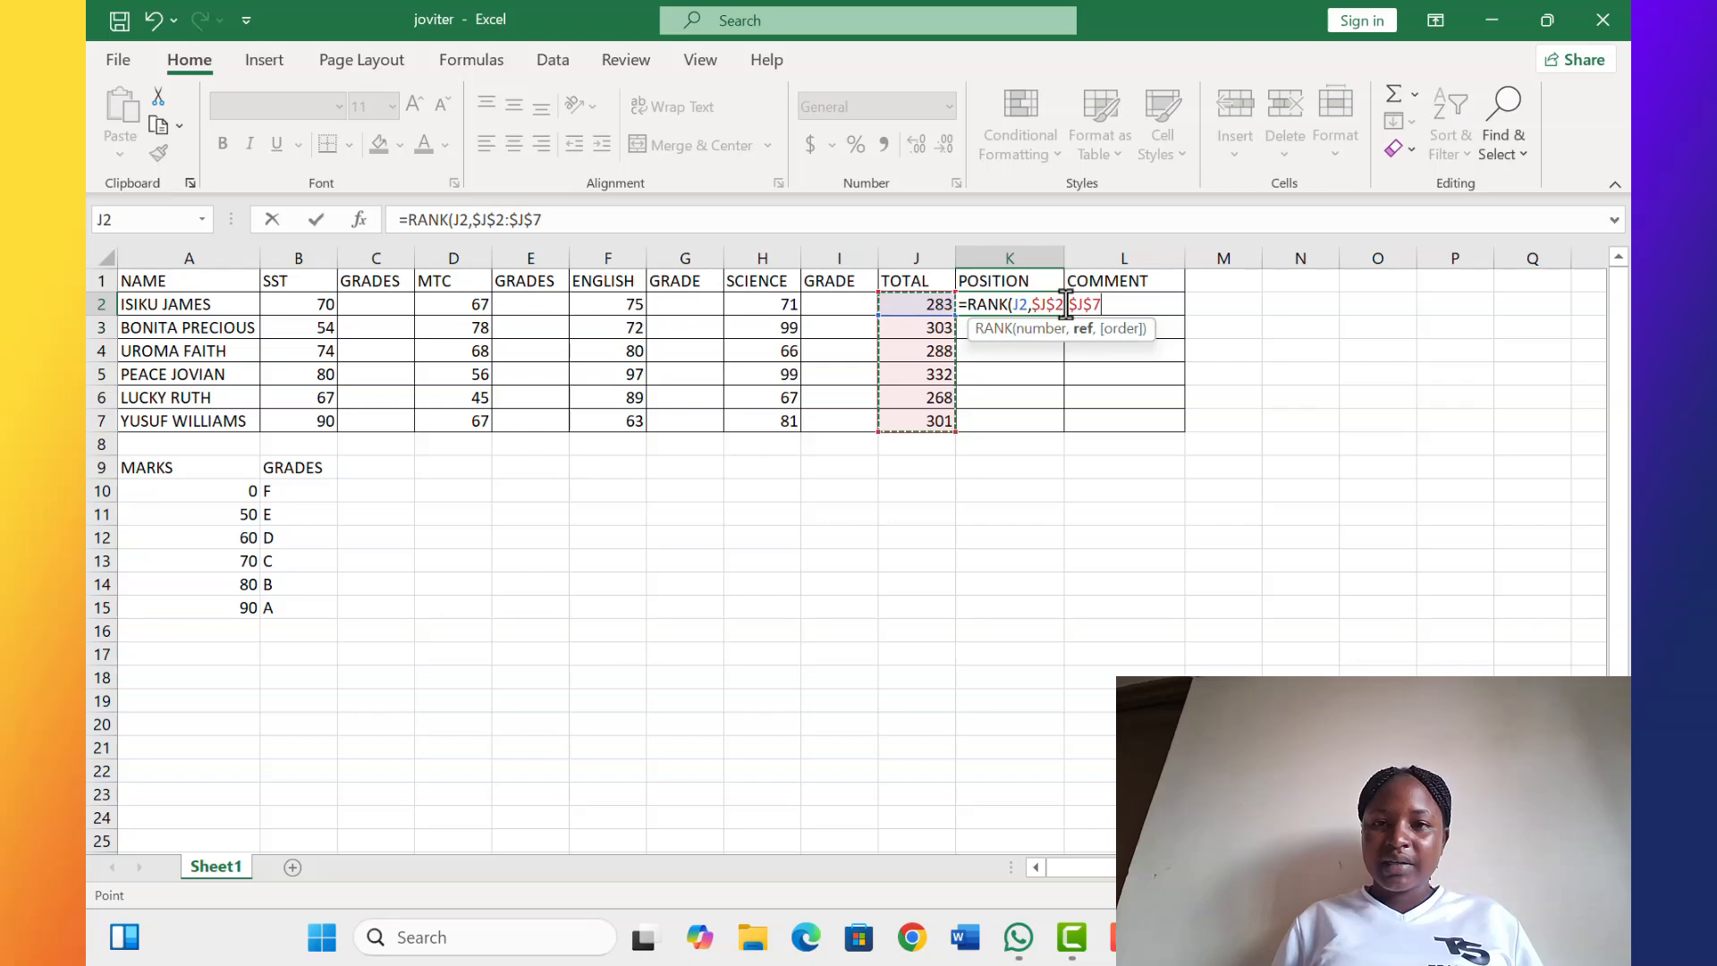
text(,)
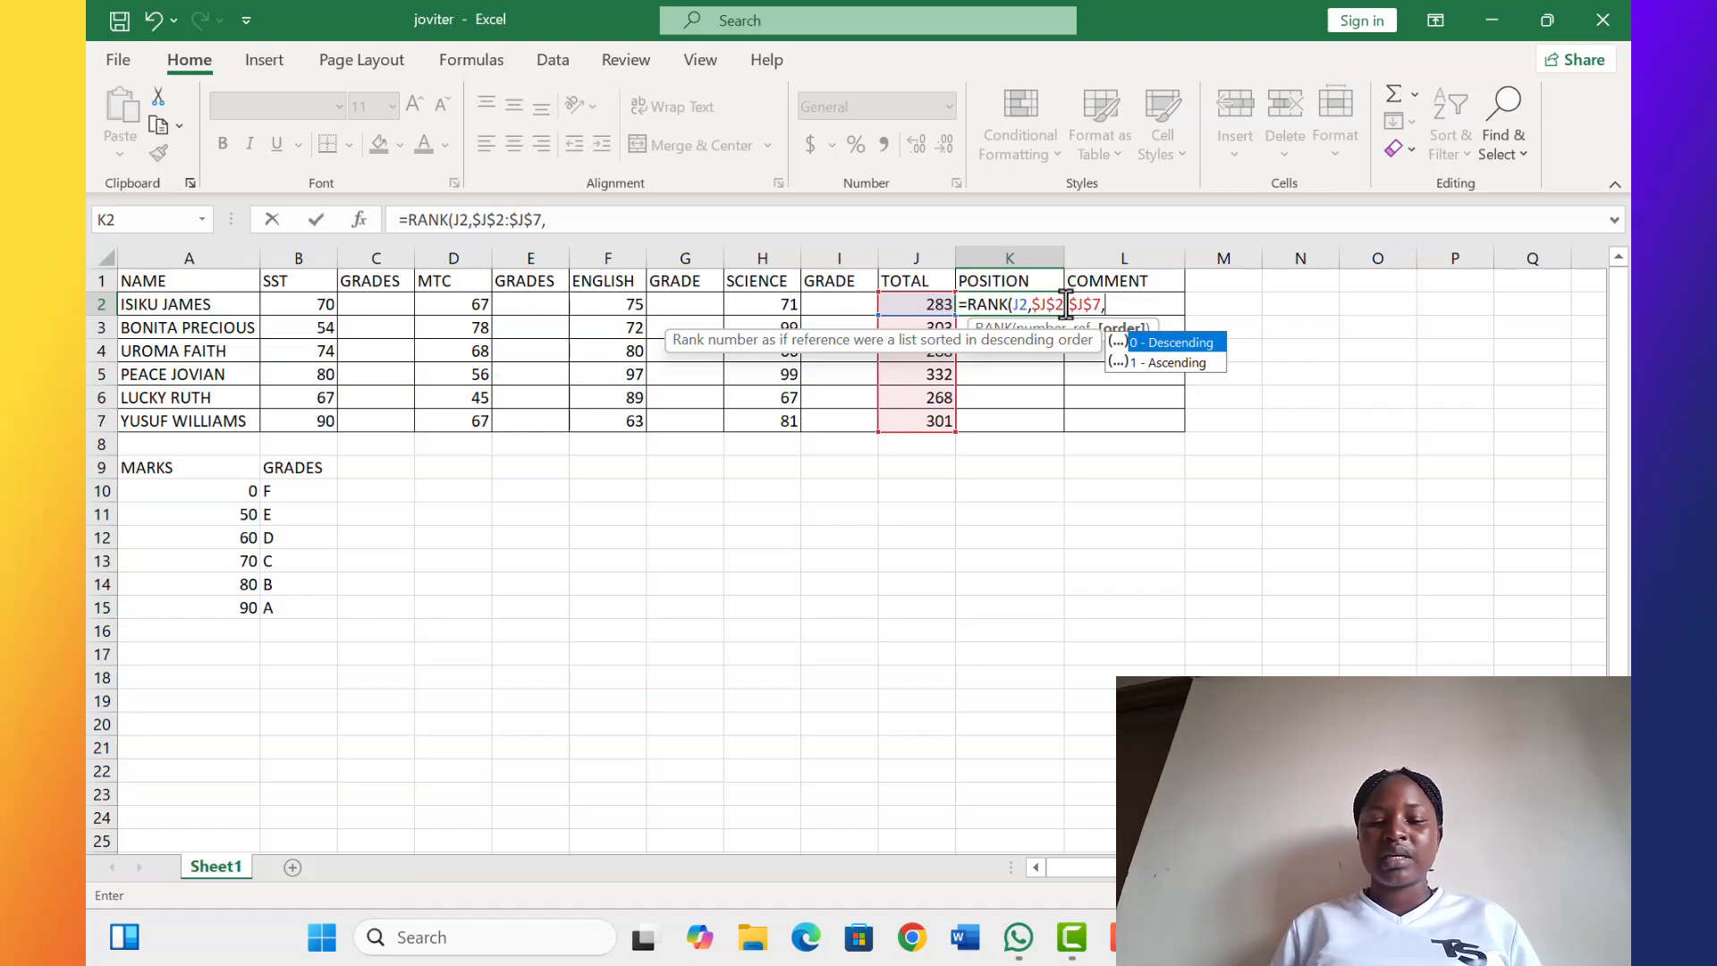
text(0)
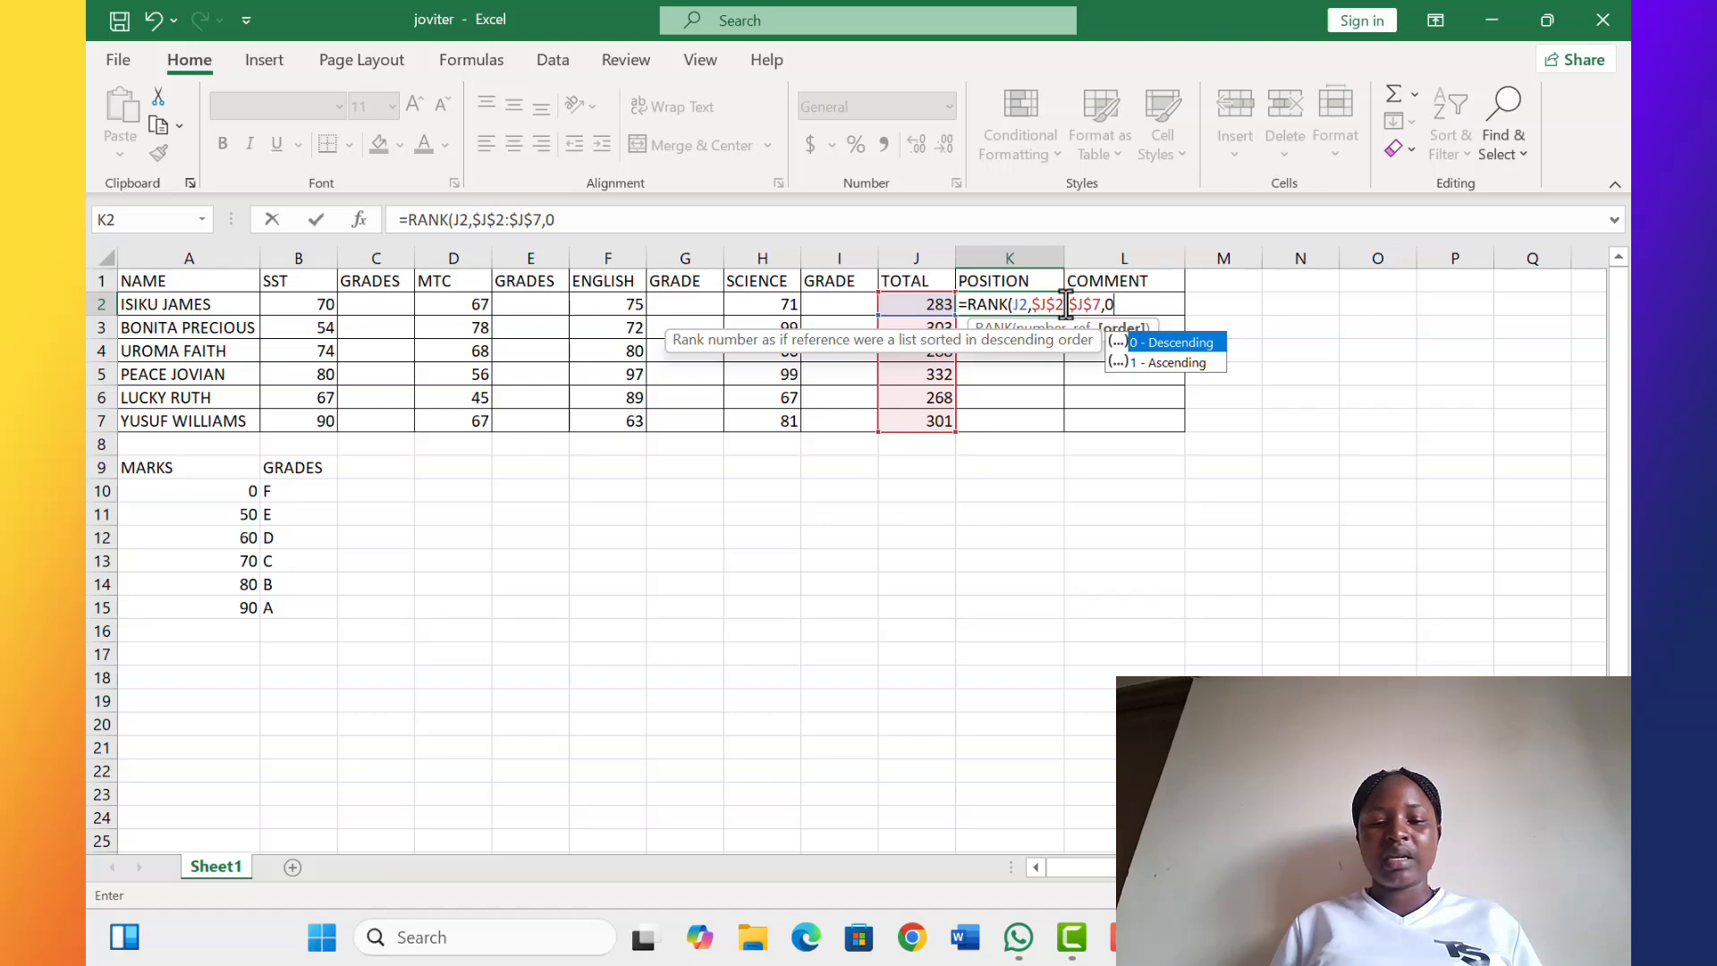
text())
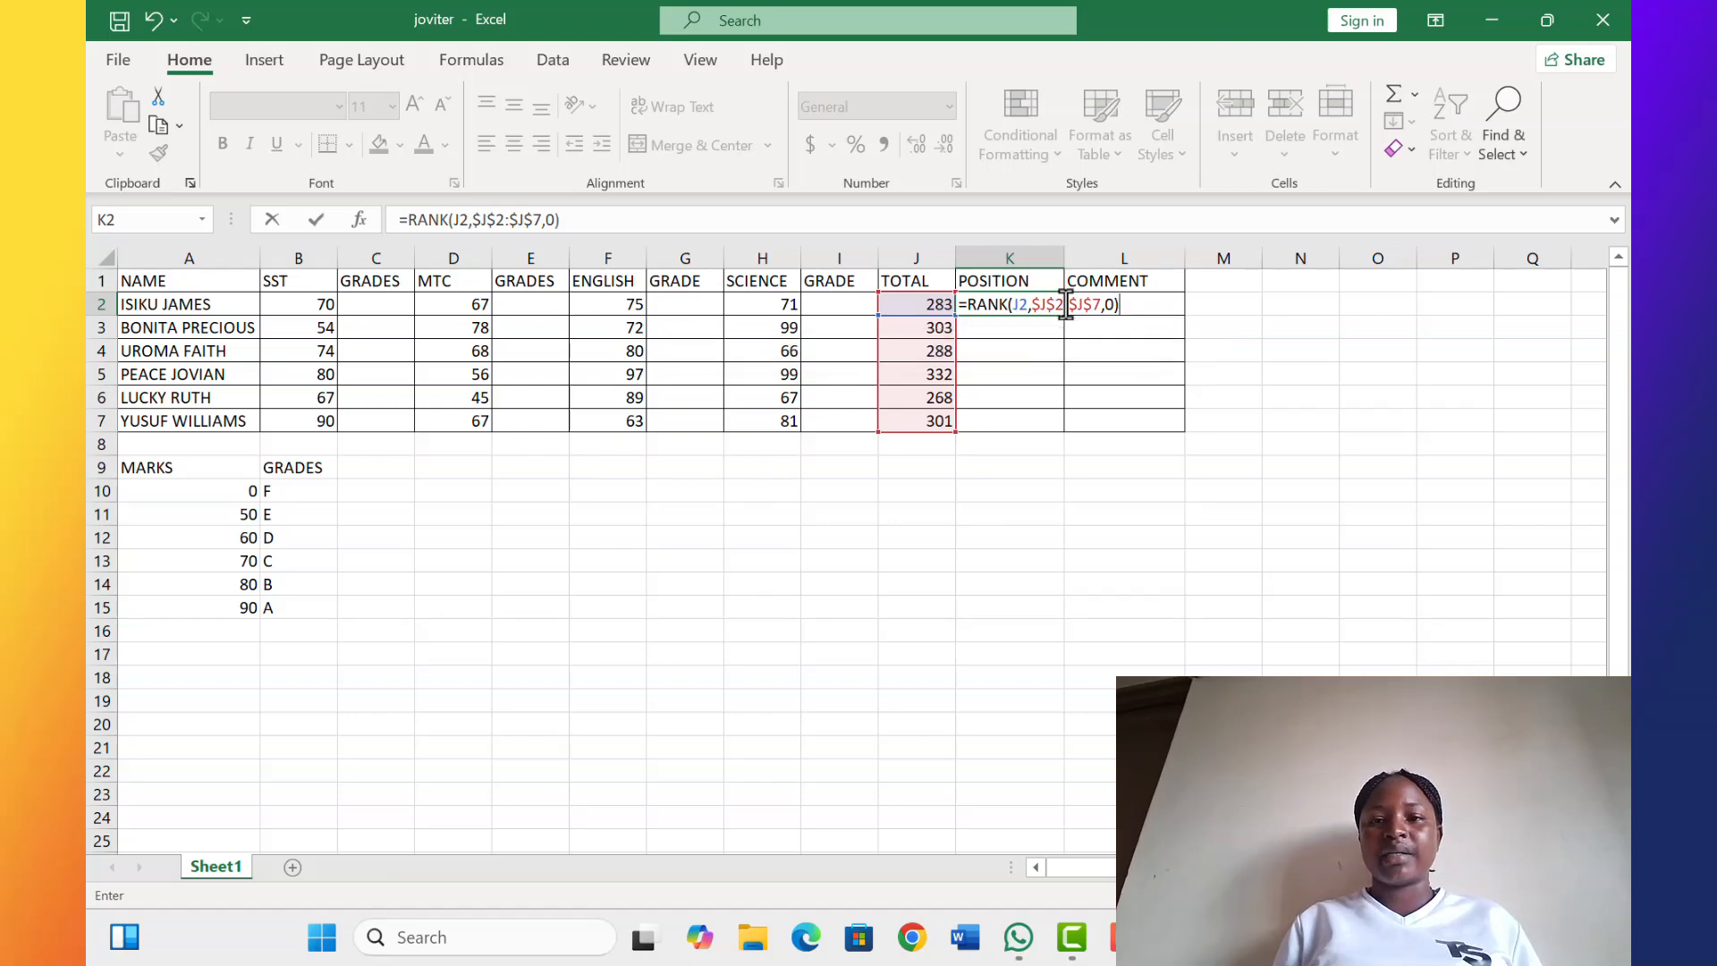
key(Return)
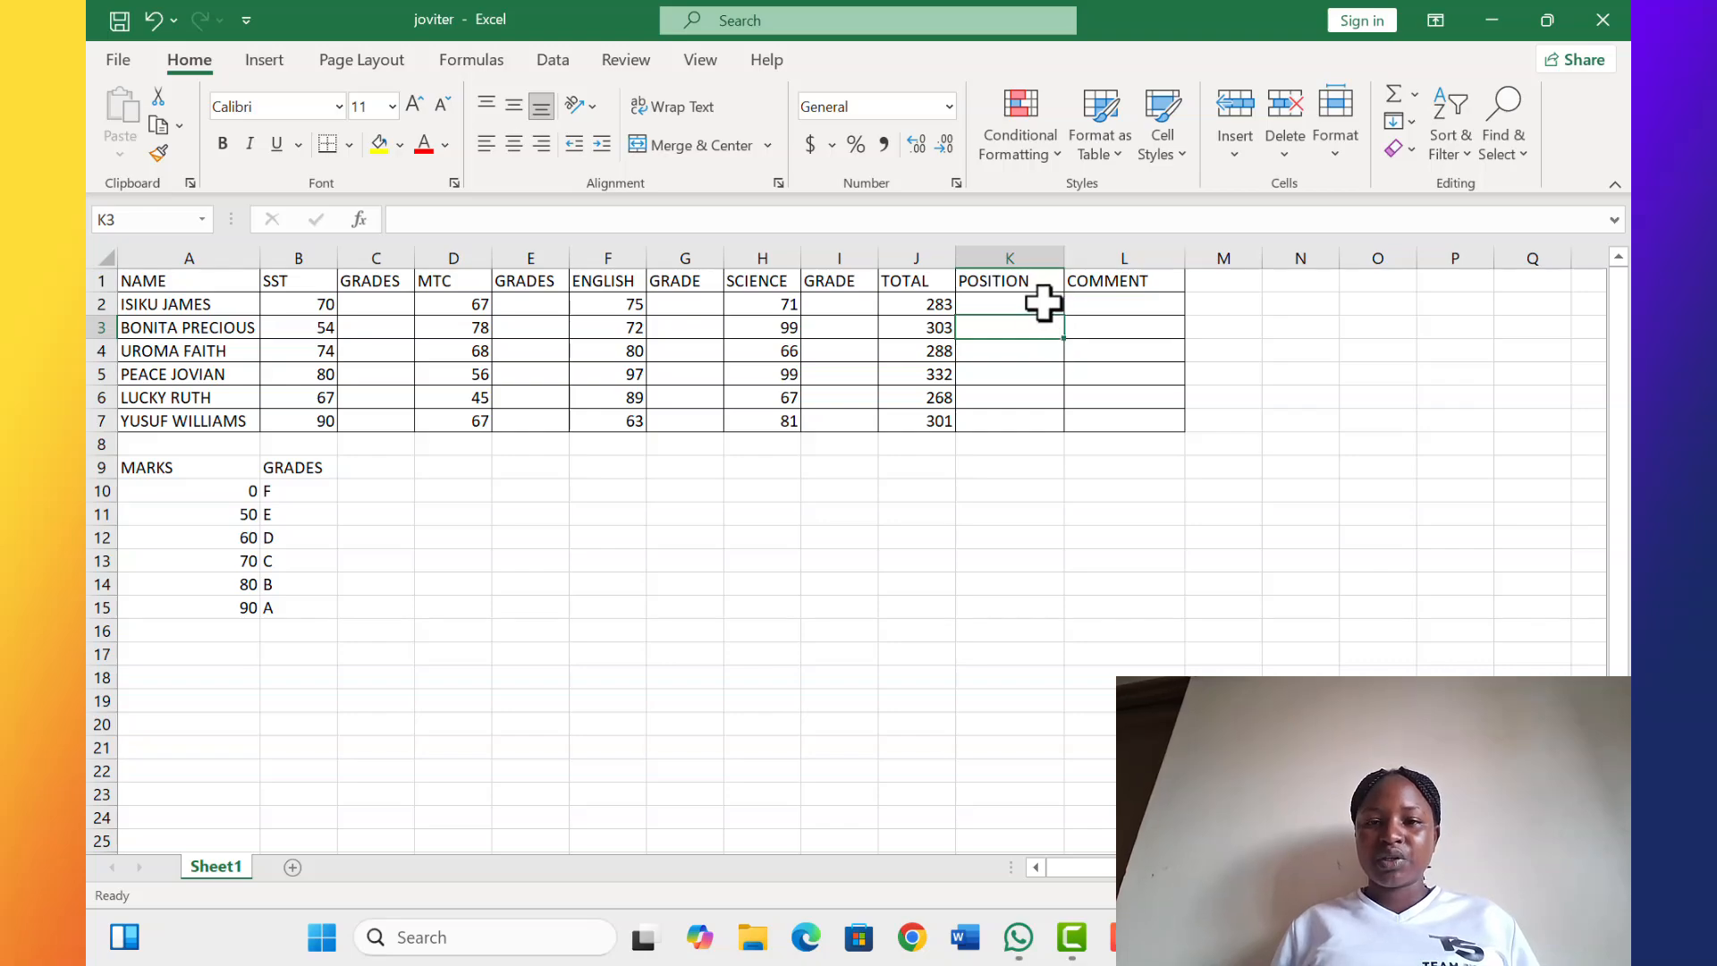
Fill the K2 RANK formula down through K7 to rank every student
click(1028, 302)
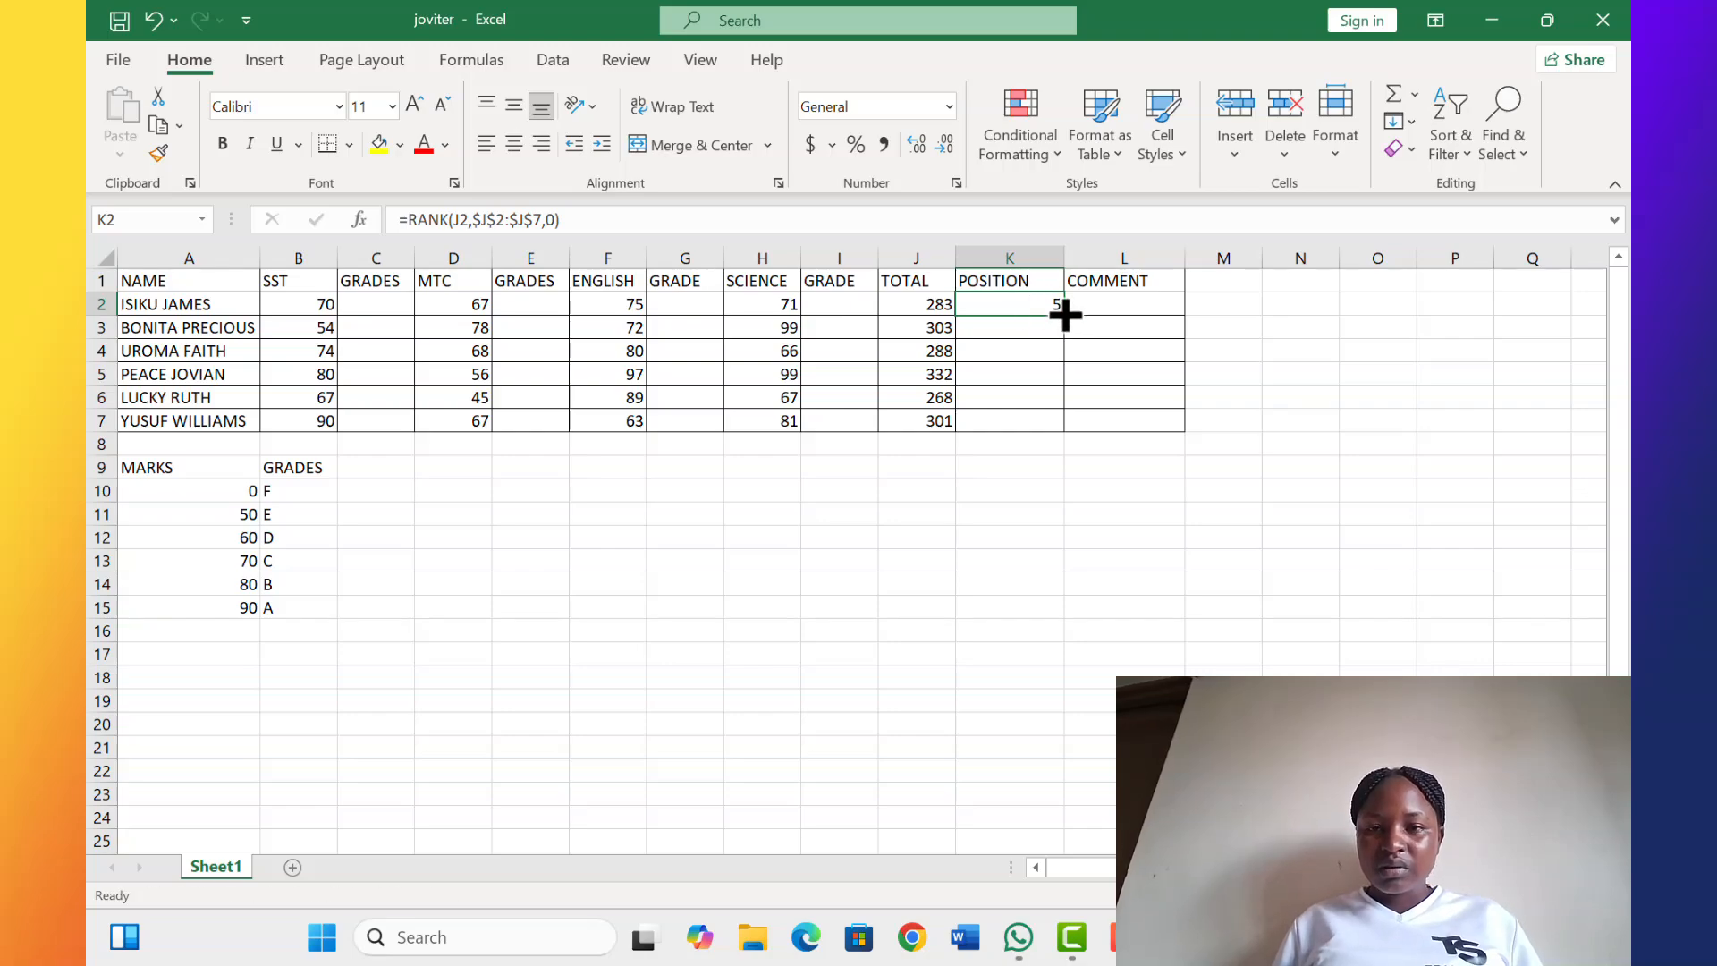
drag(1064, 313, 1069, 439)
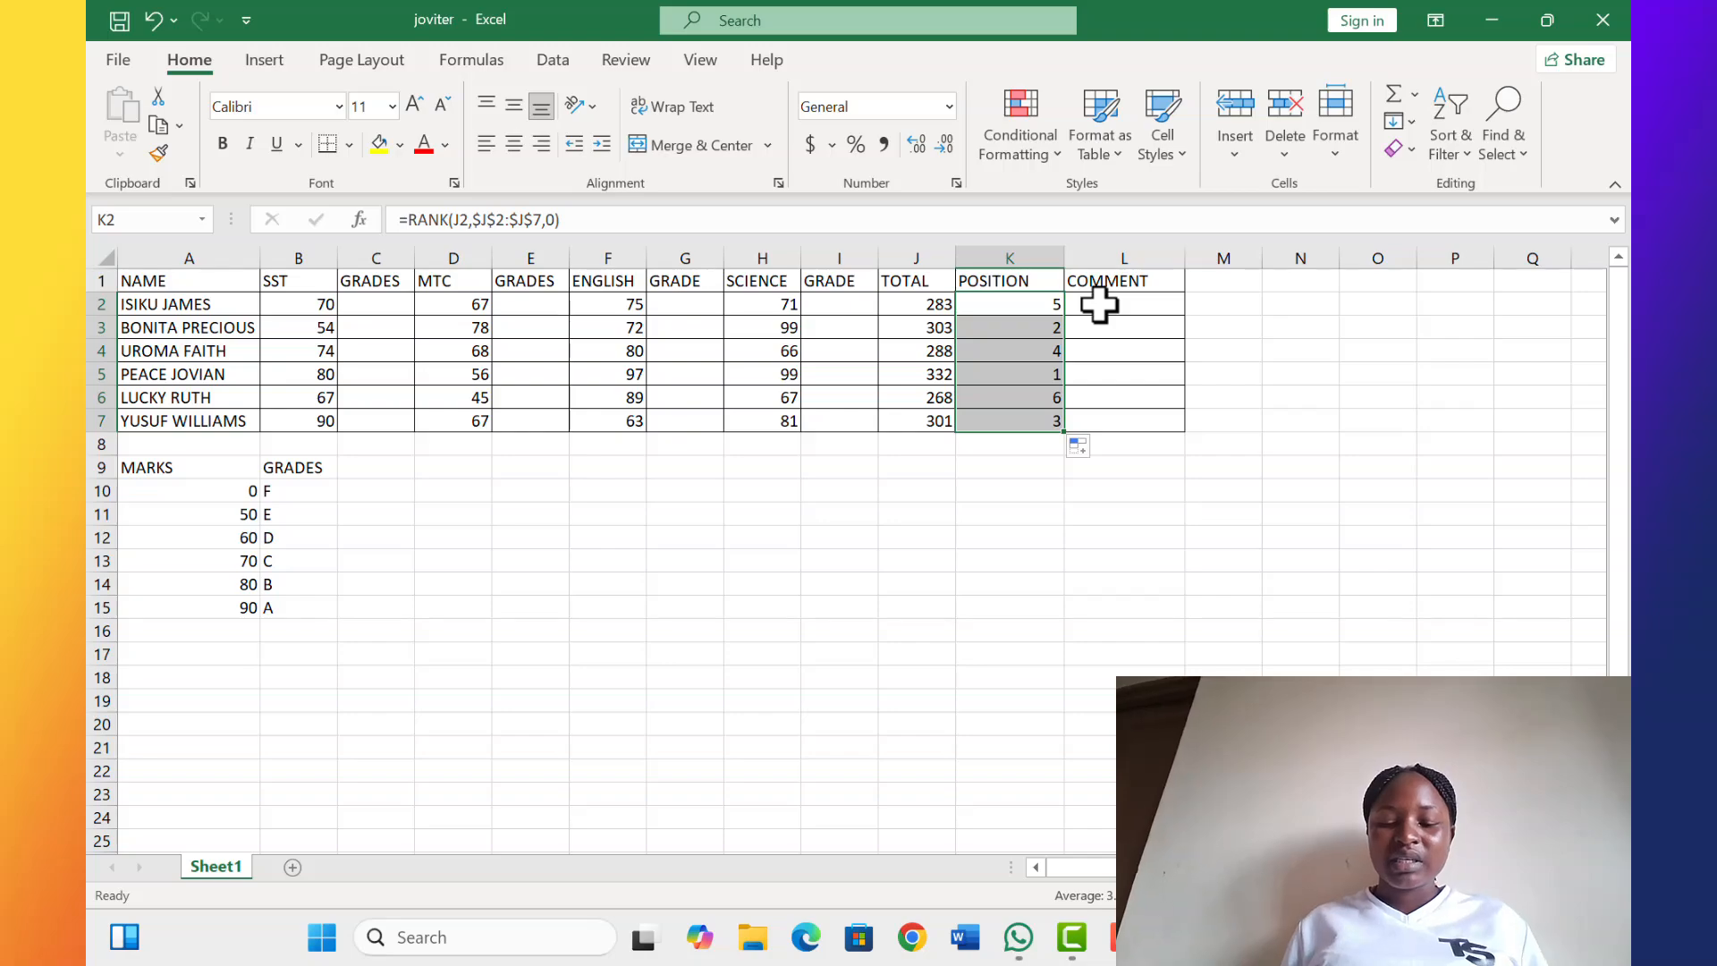
In L2 under COMMENT, start an IF formula testing whether the total J2 is >=300
click(1099, 305)
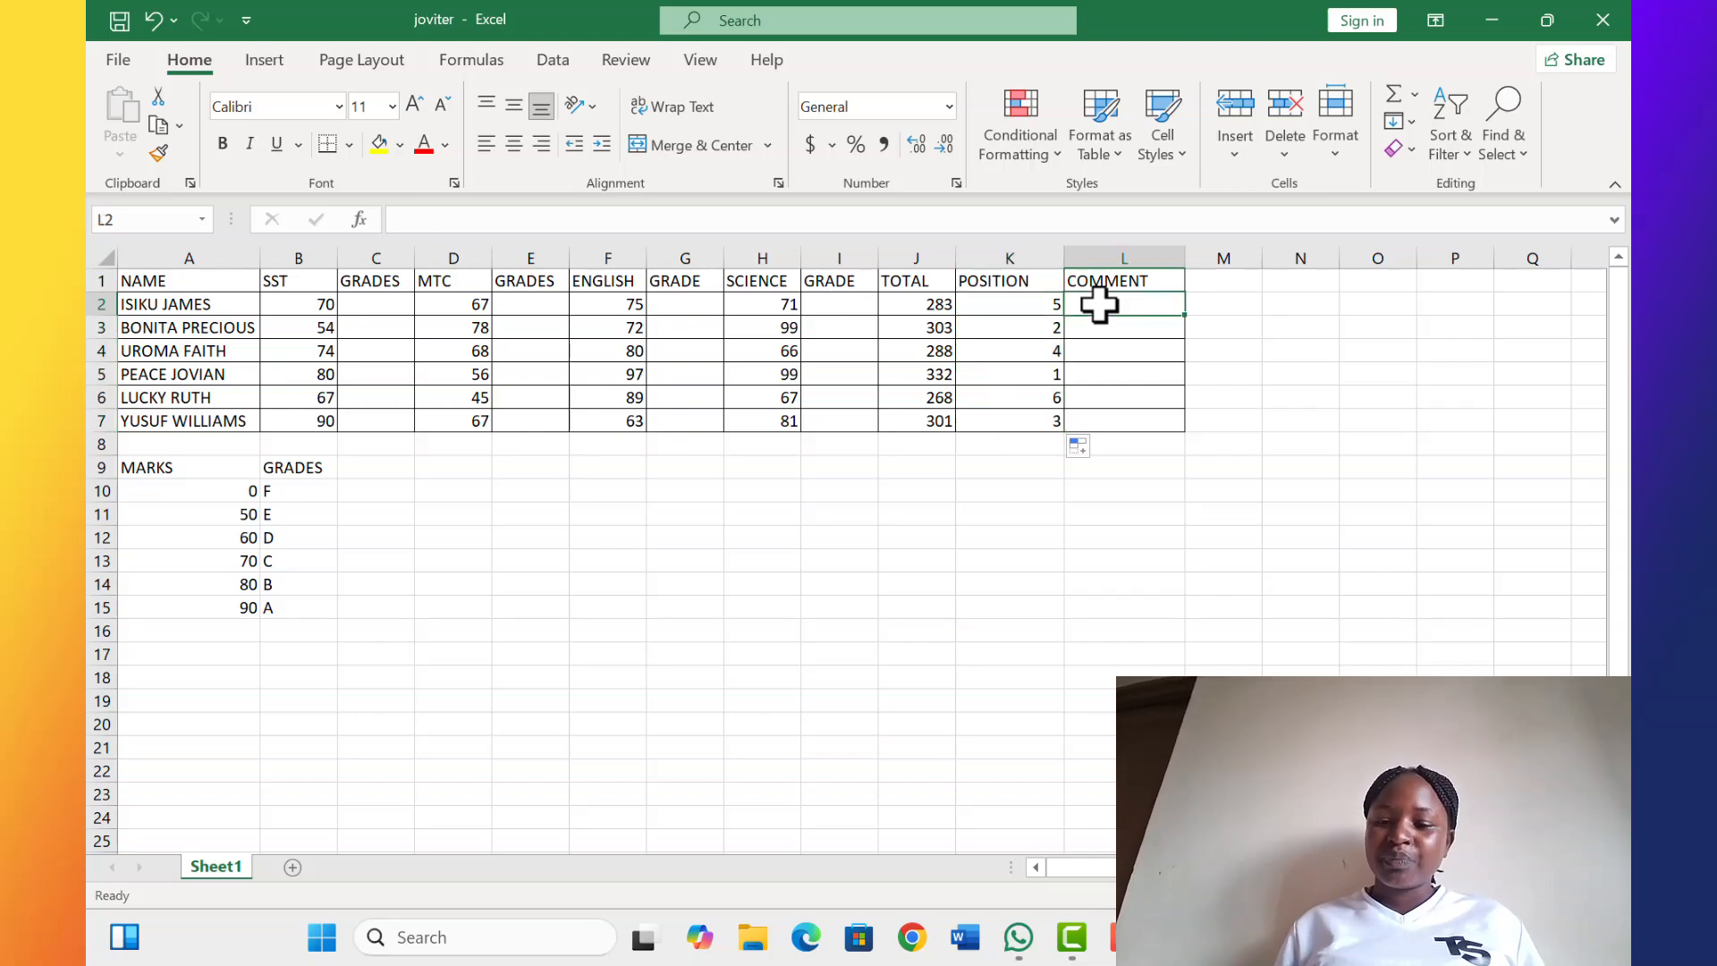
text(=)
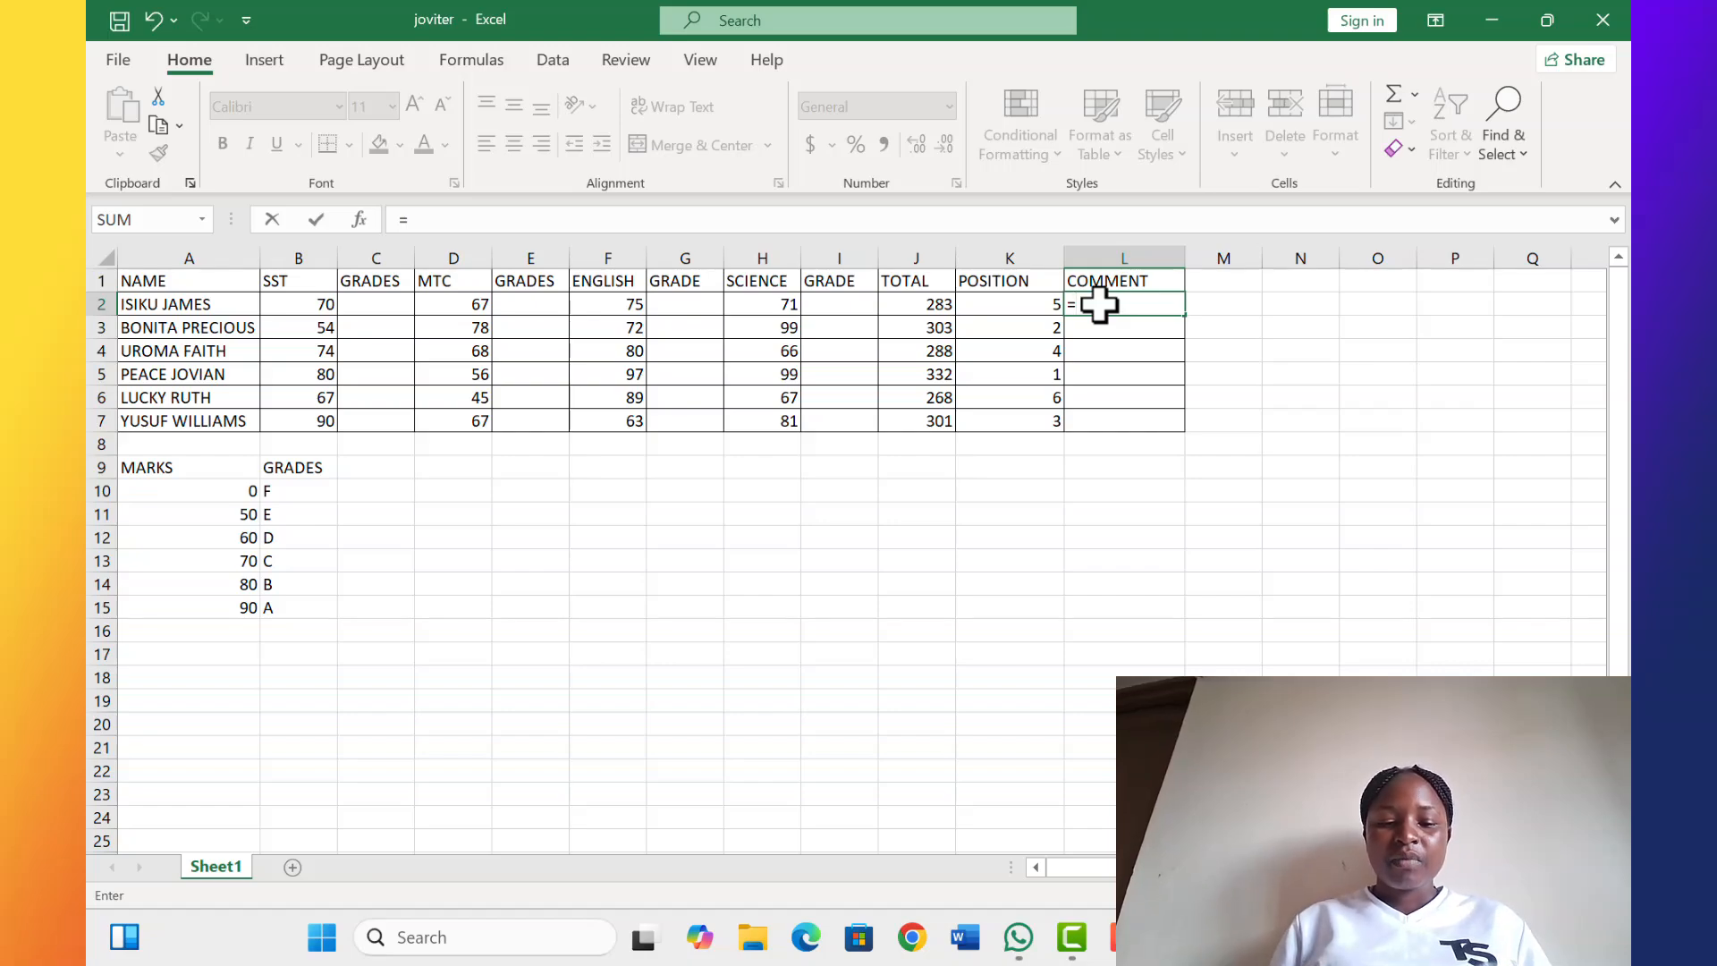
text(IF)
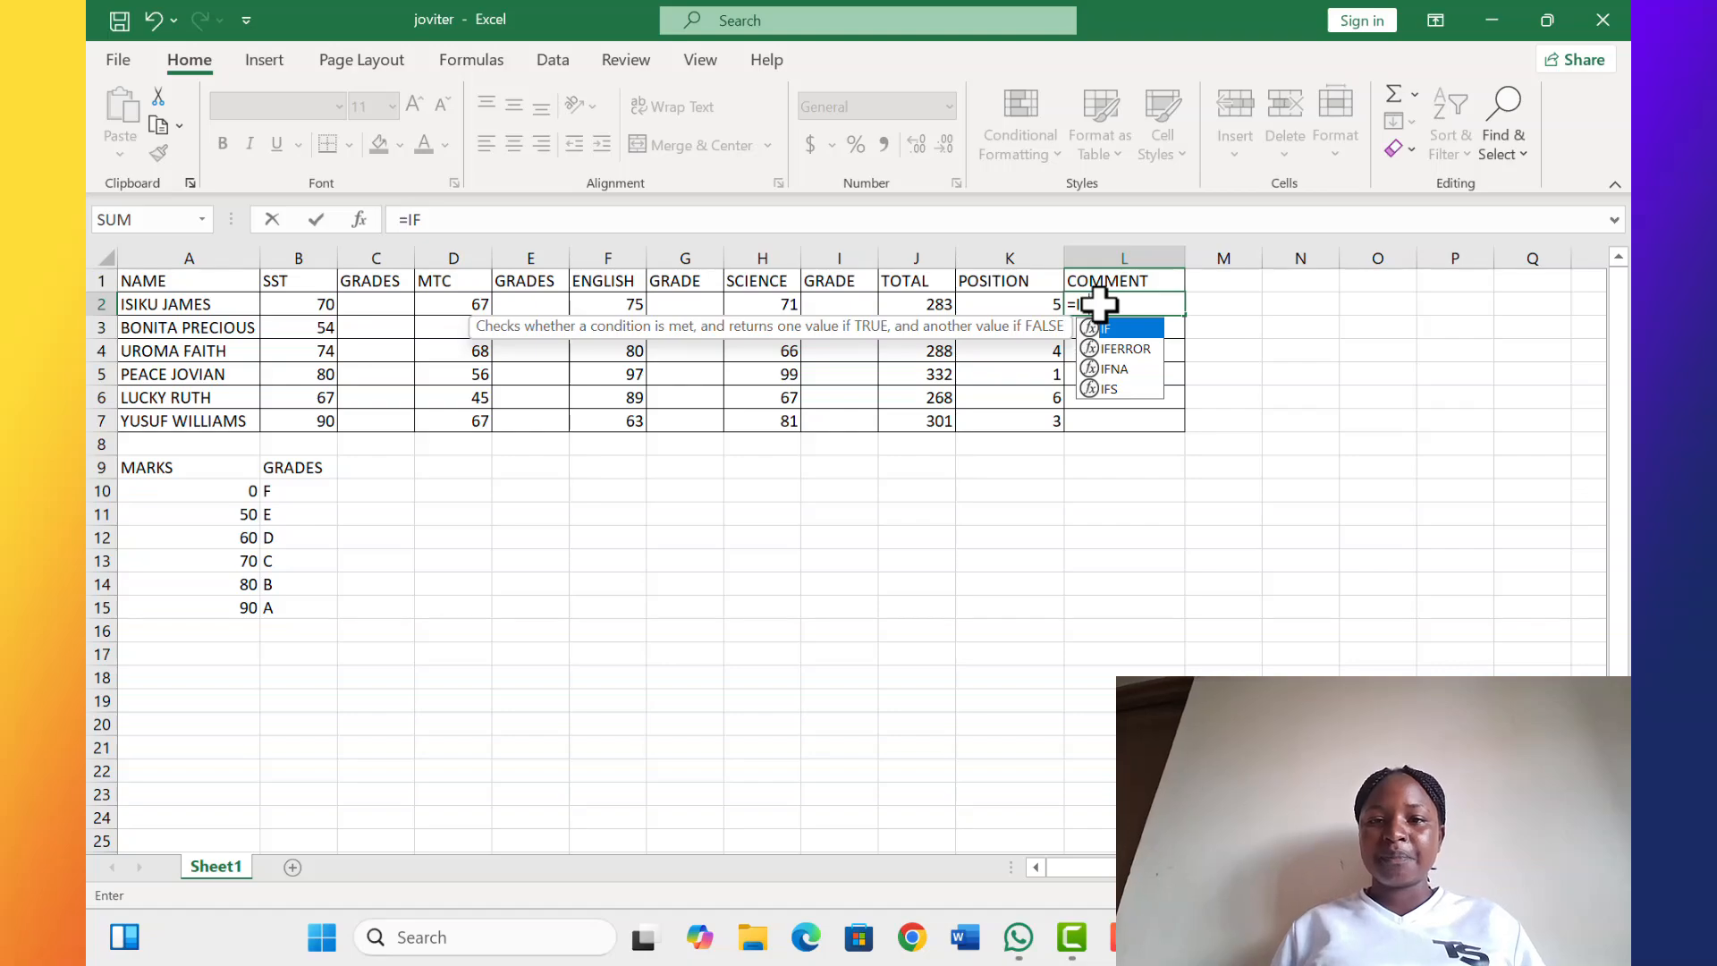
text(()
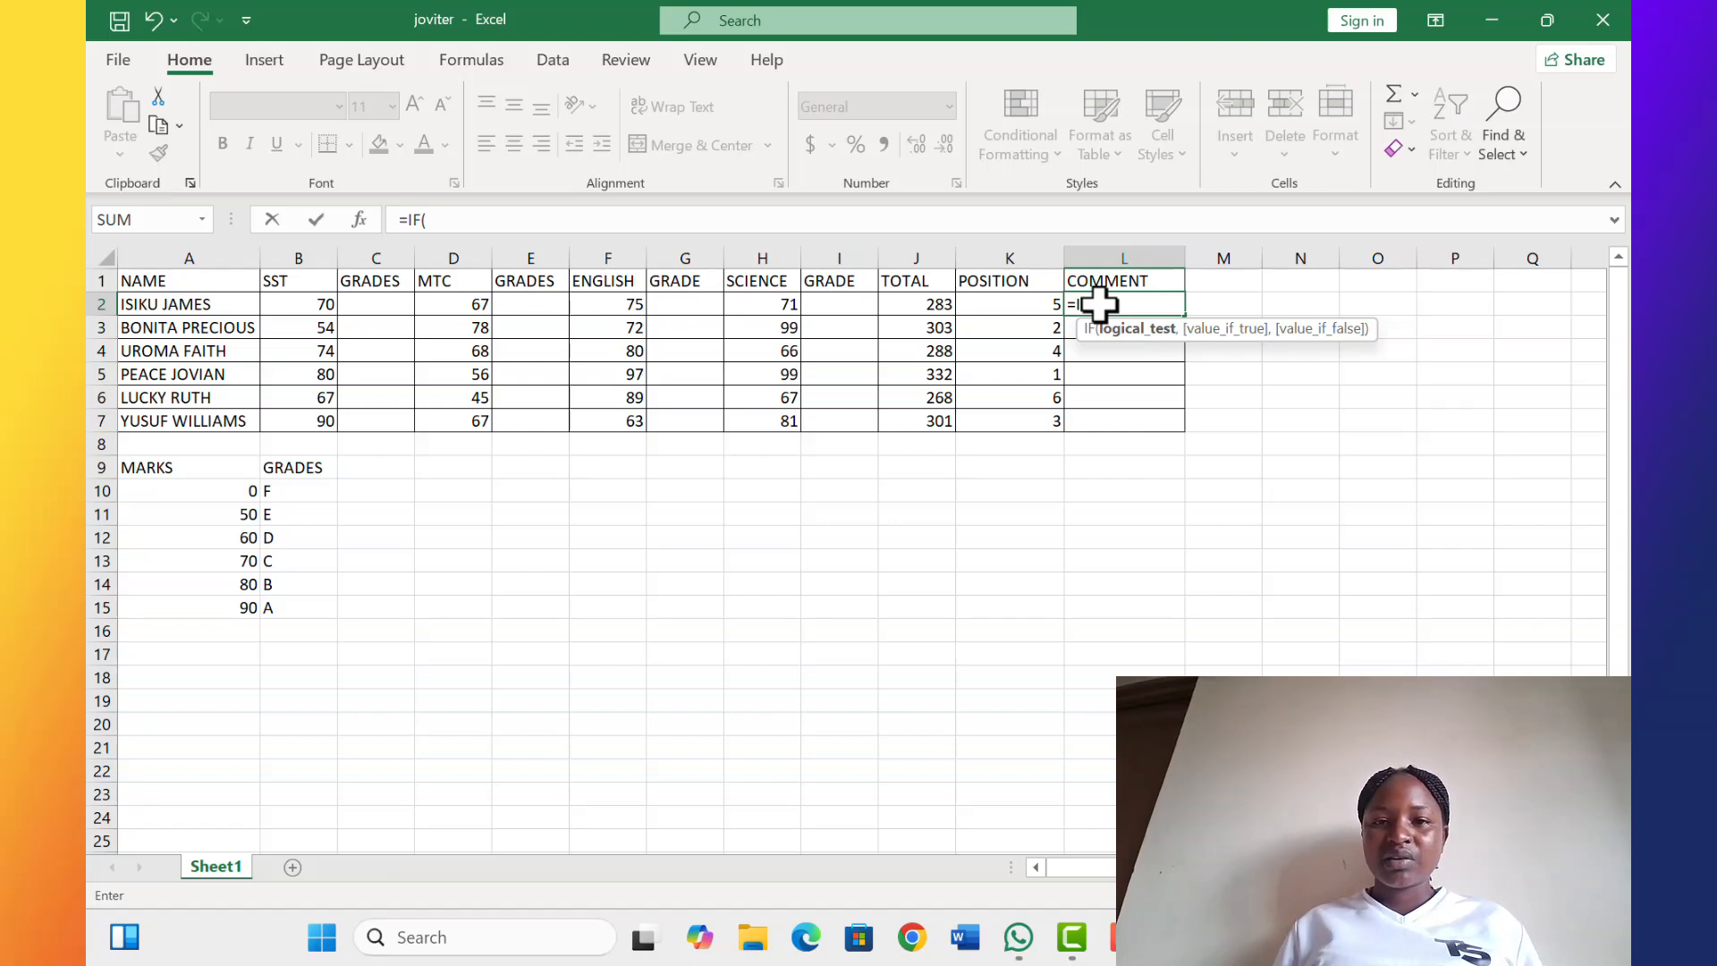
click(922, 307)
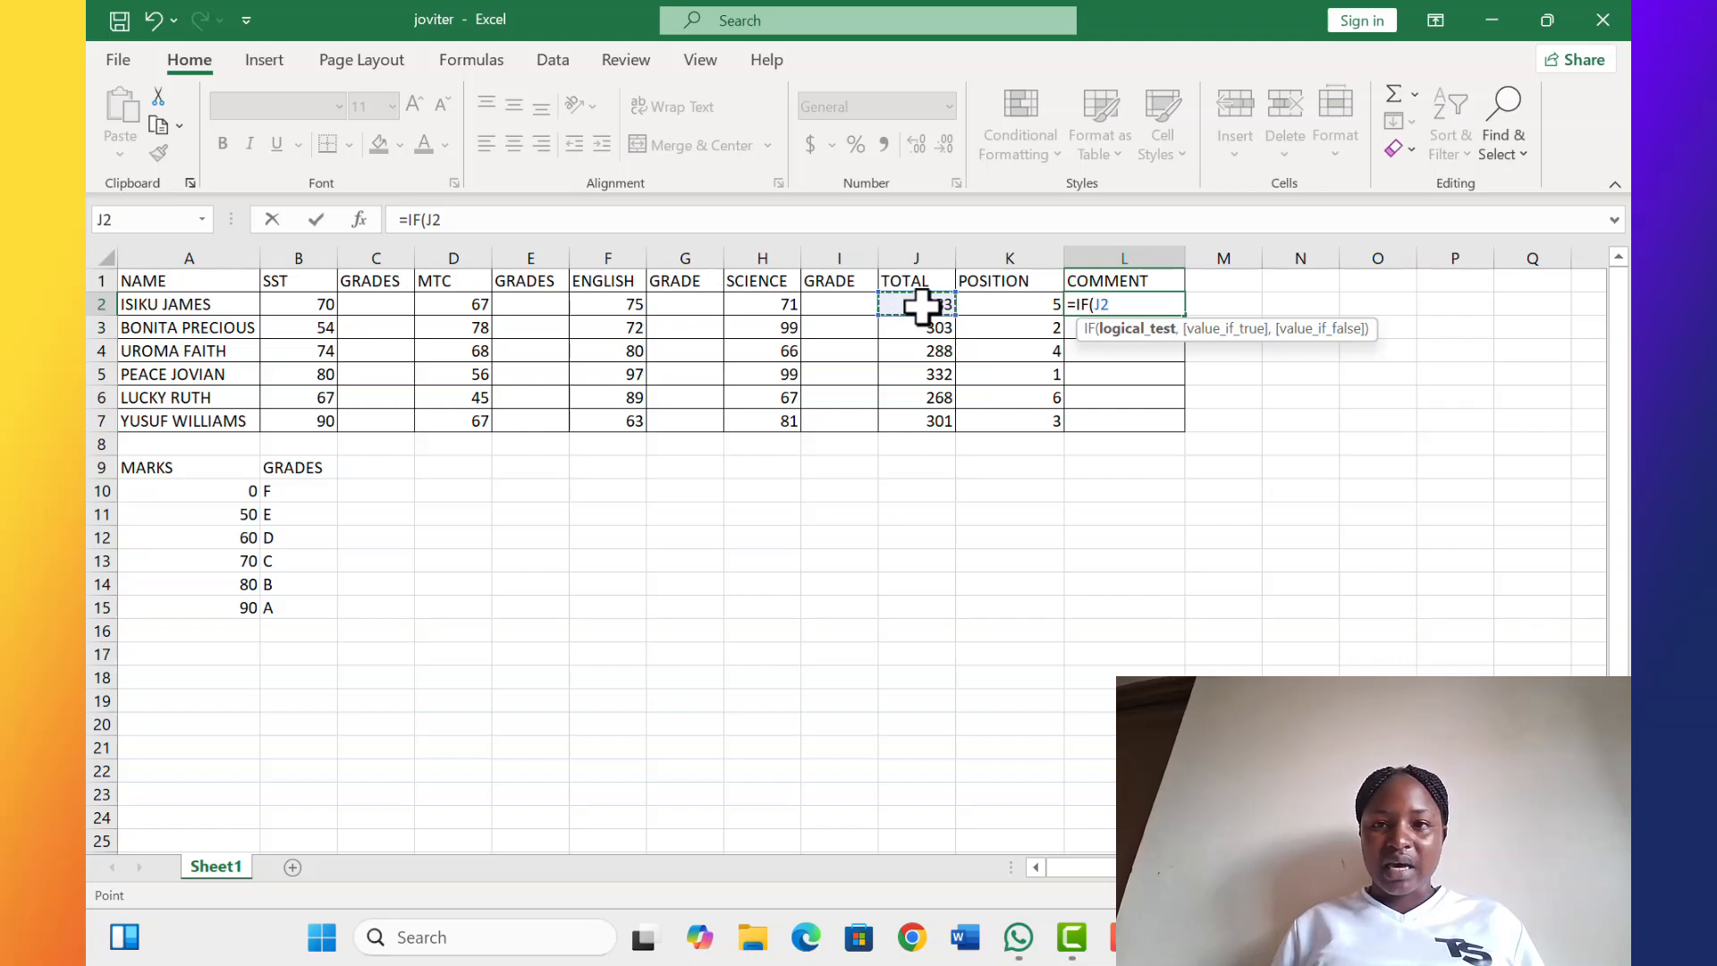
text(>)
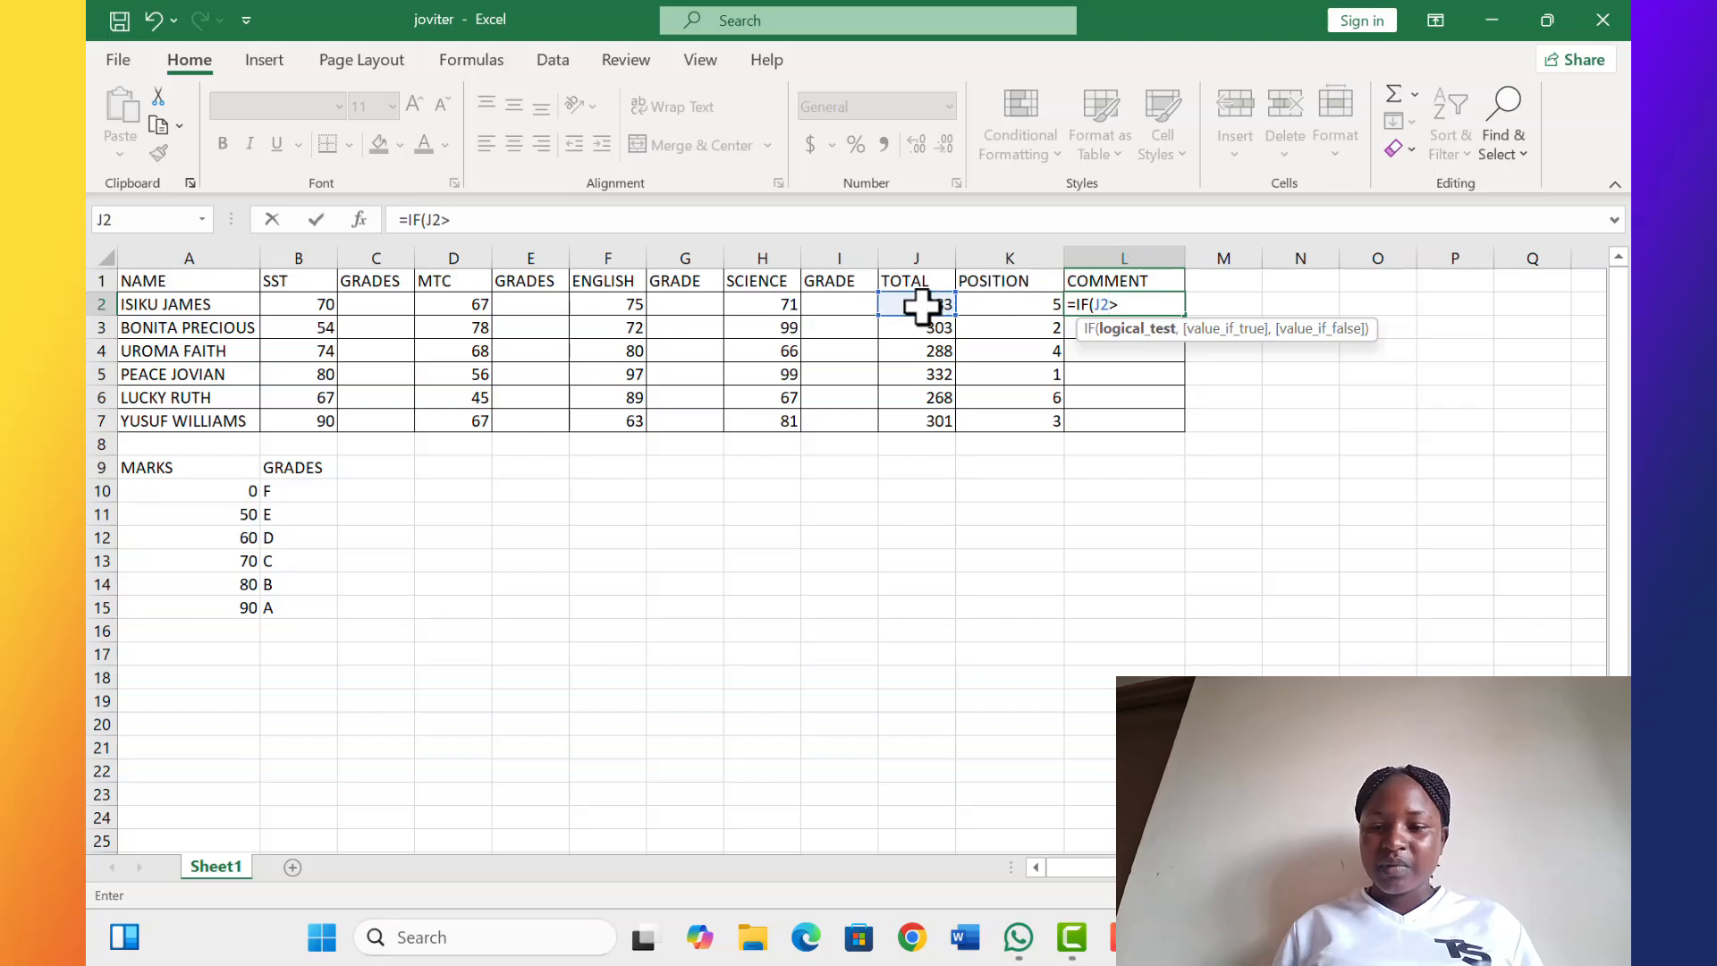
text(=)
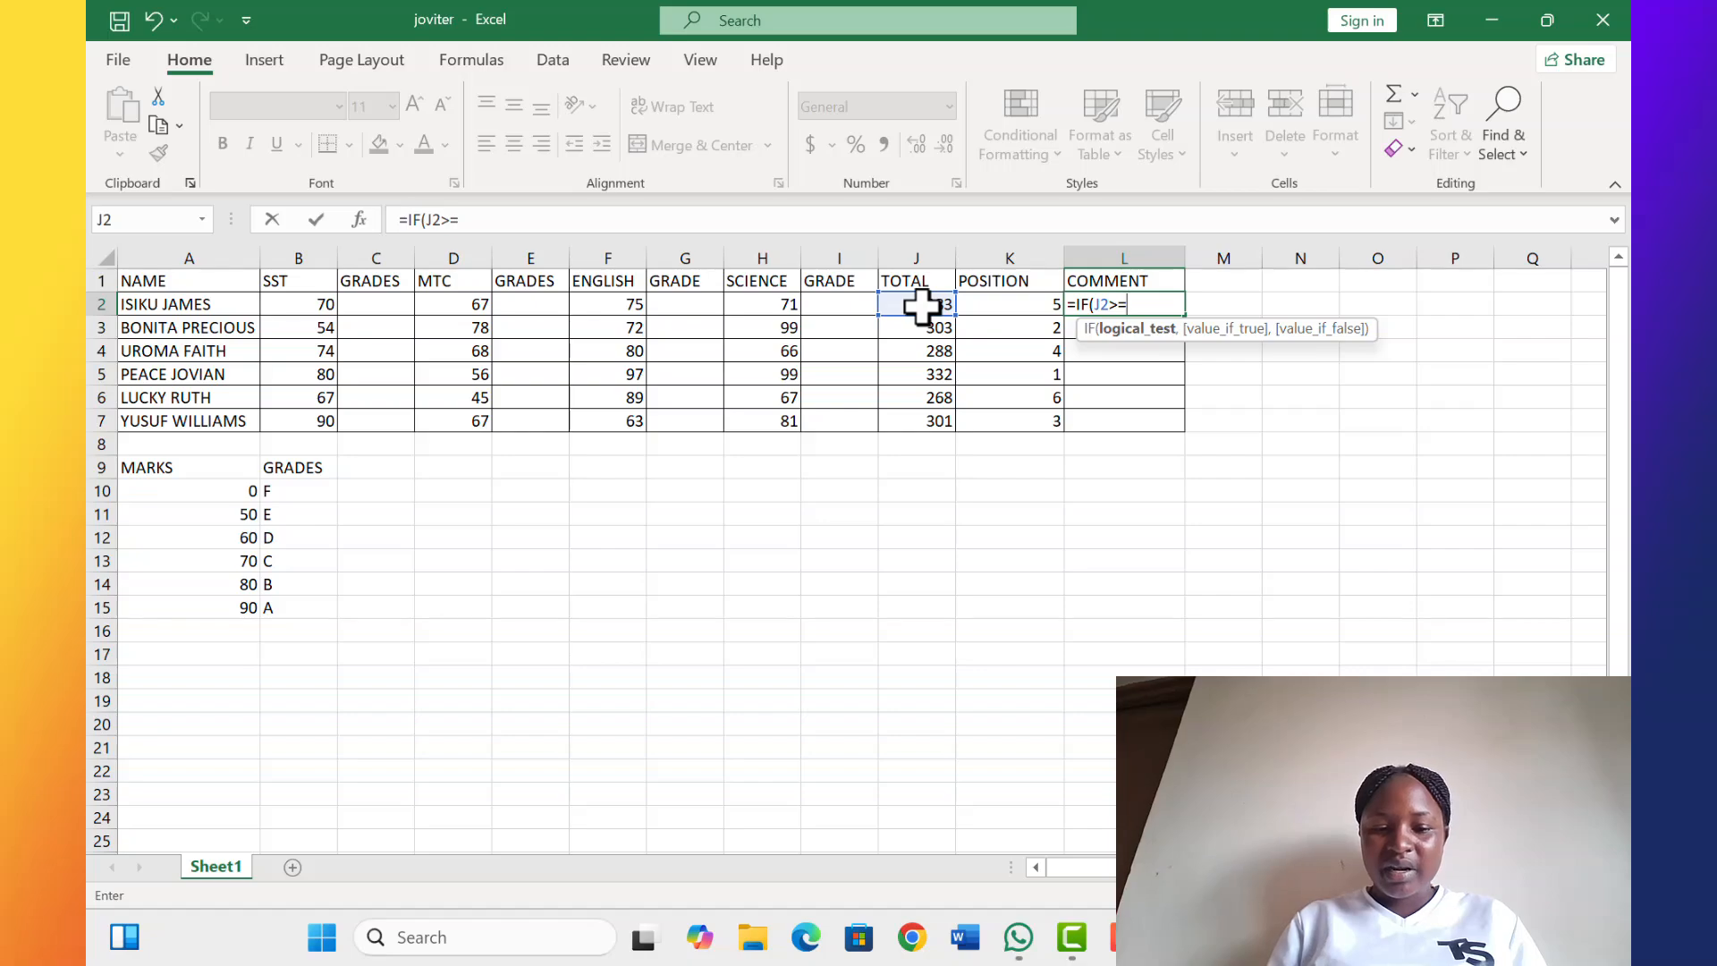
text(300)
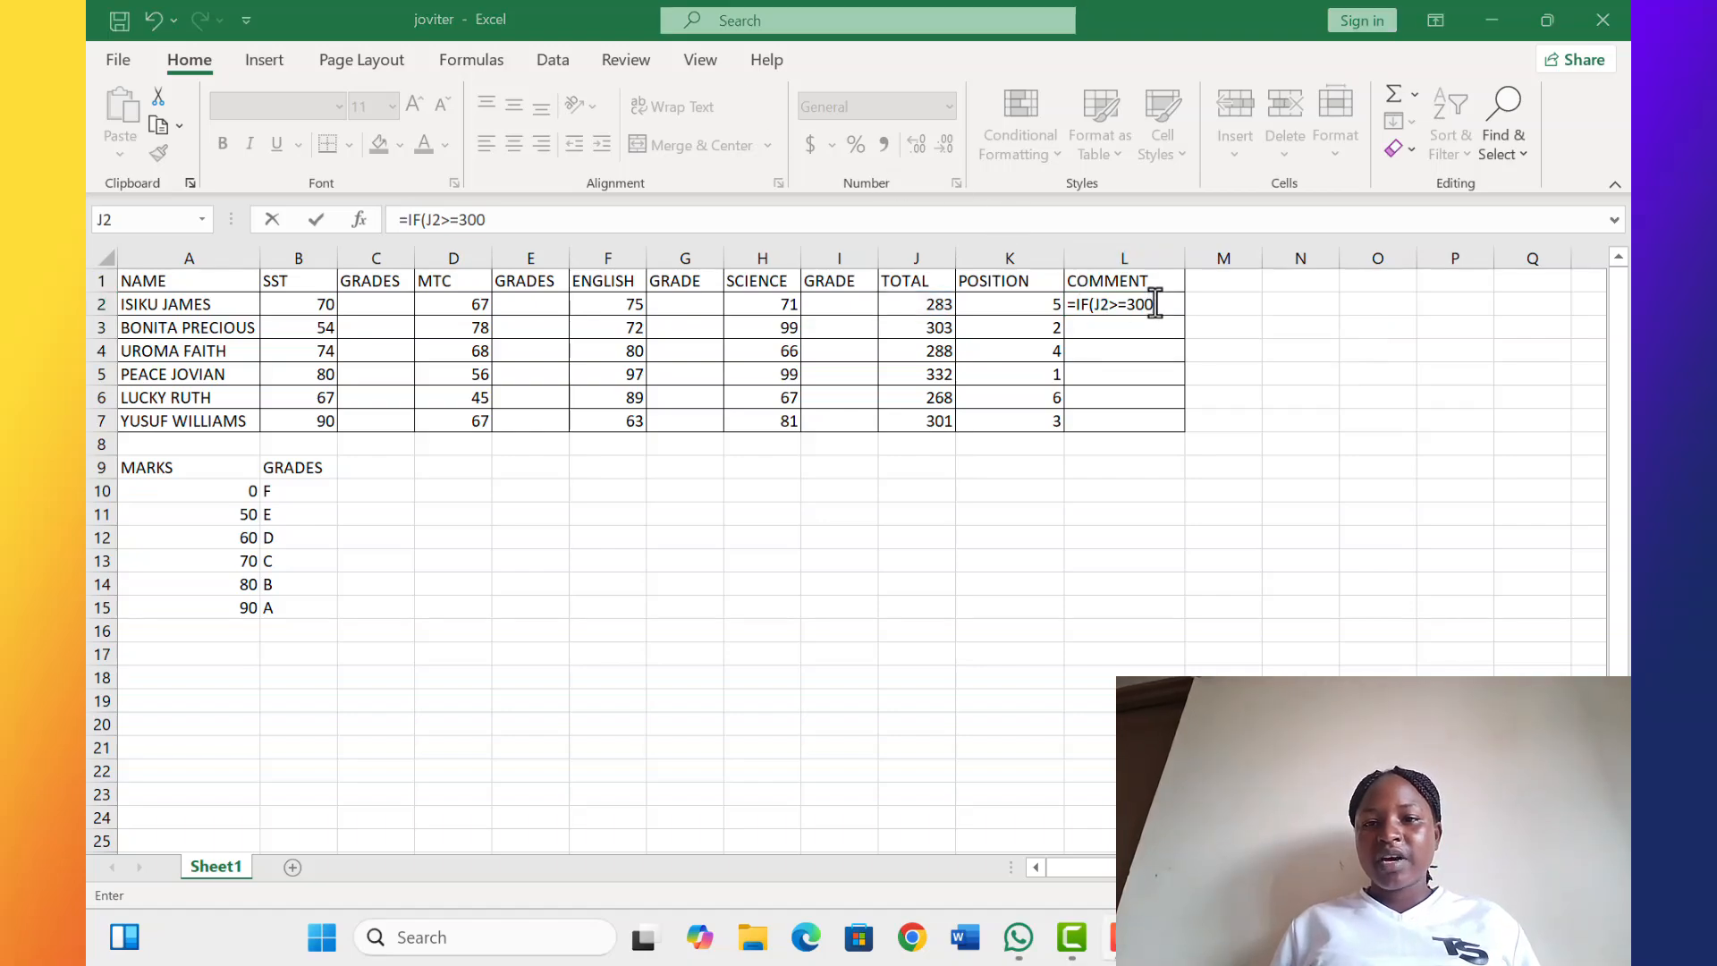
click(1154, 304)
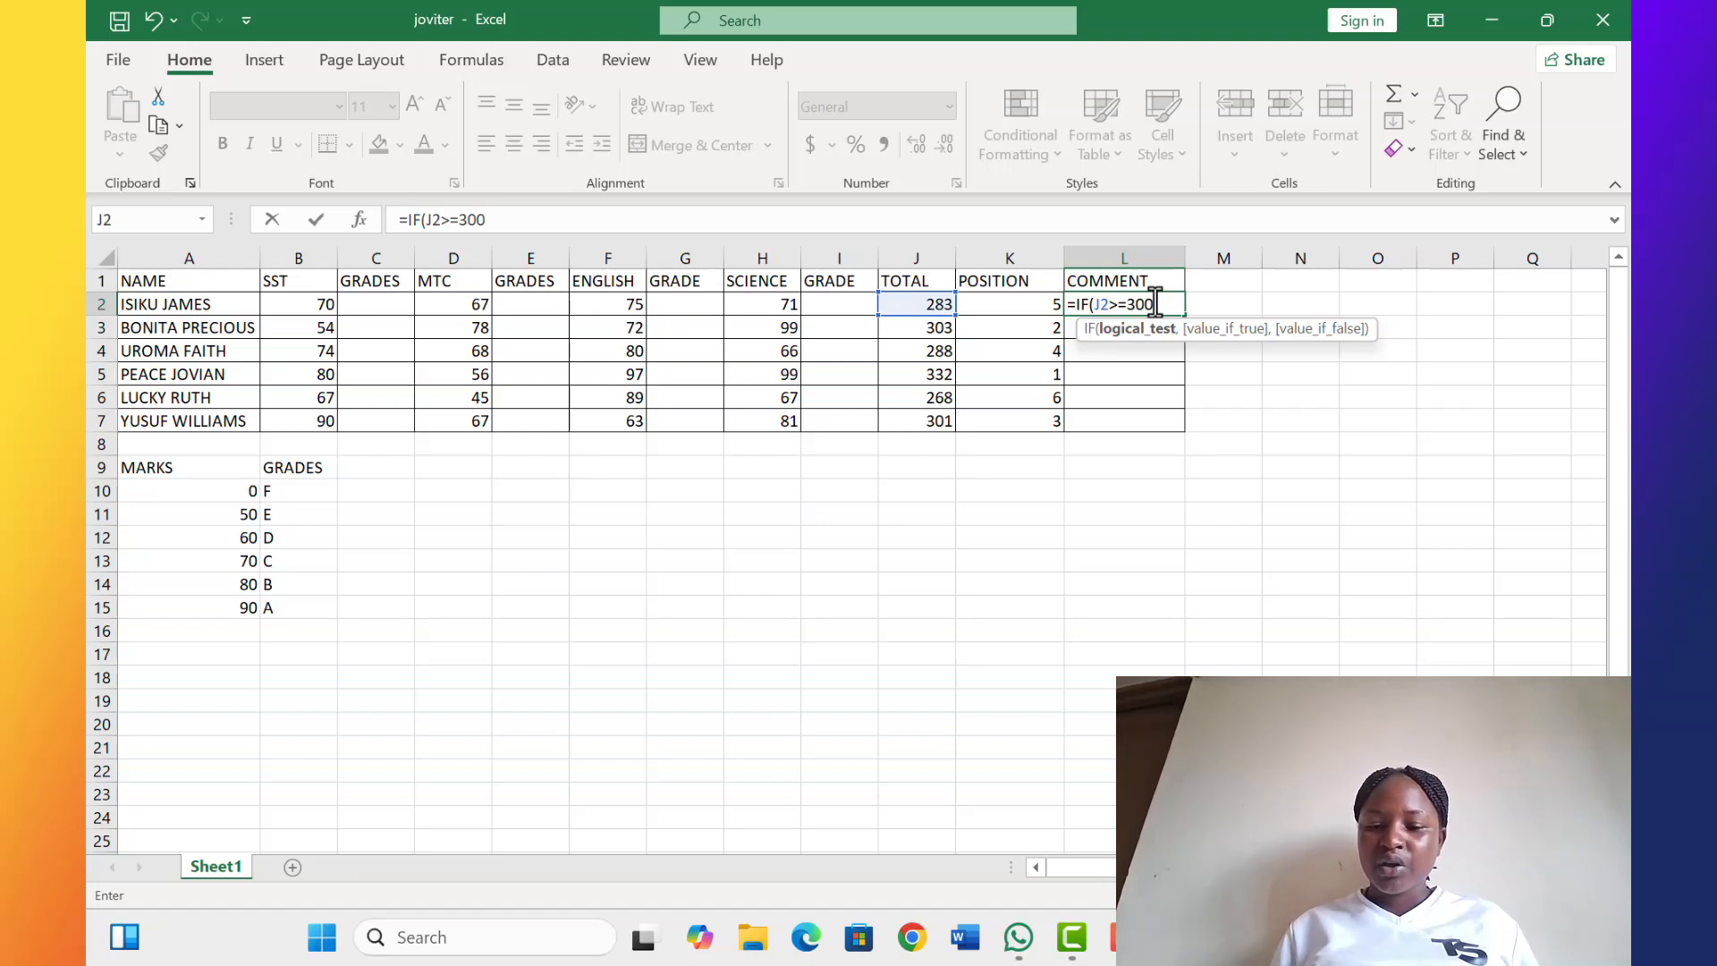
Complete the formula as =IF(J2>=300,"PASSED","FAILED") and enter it
text(,)
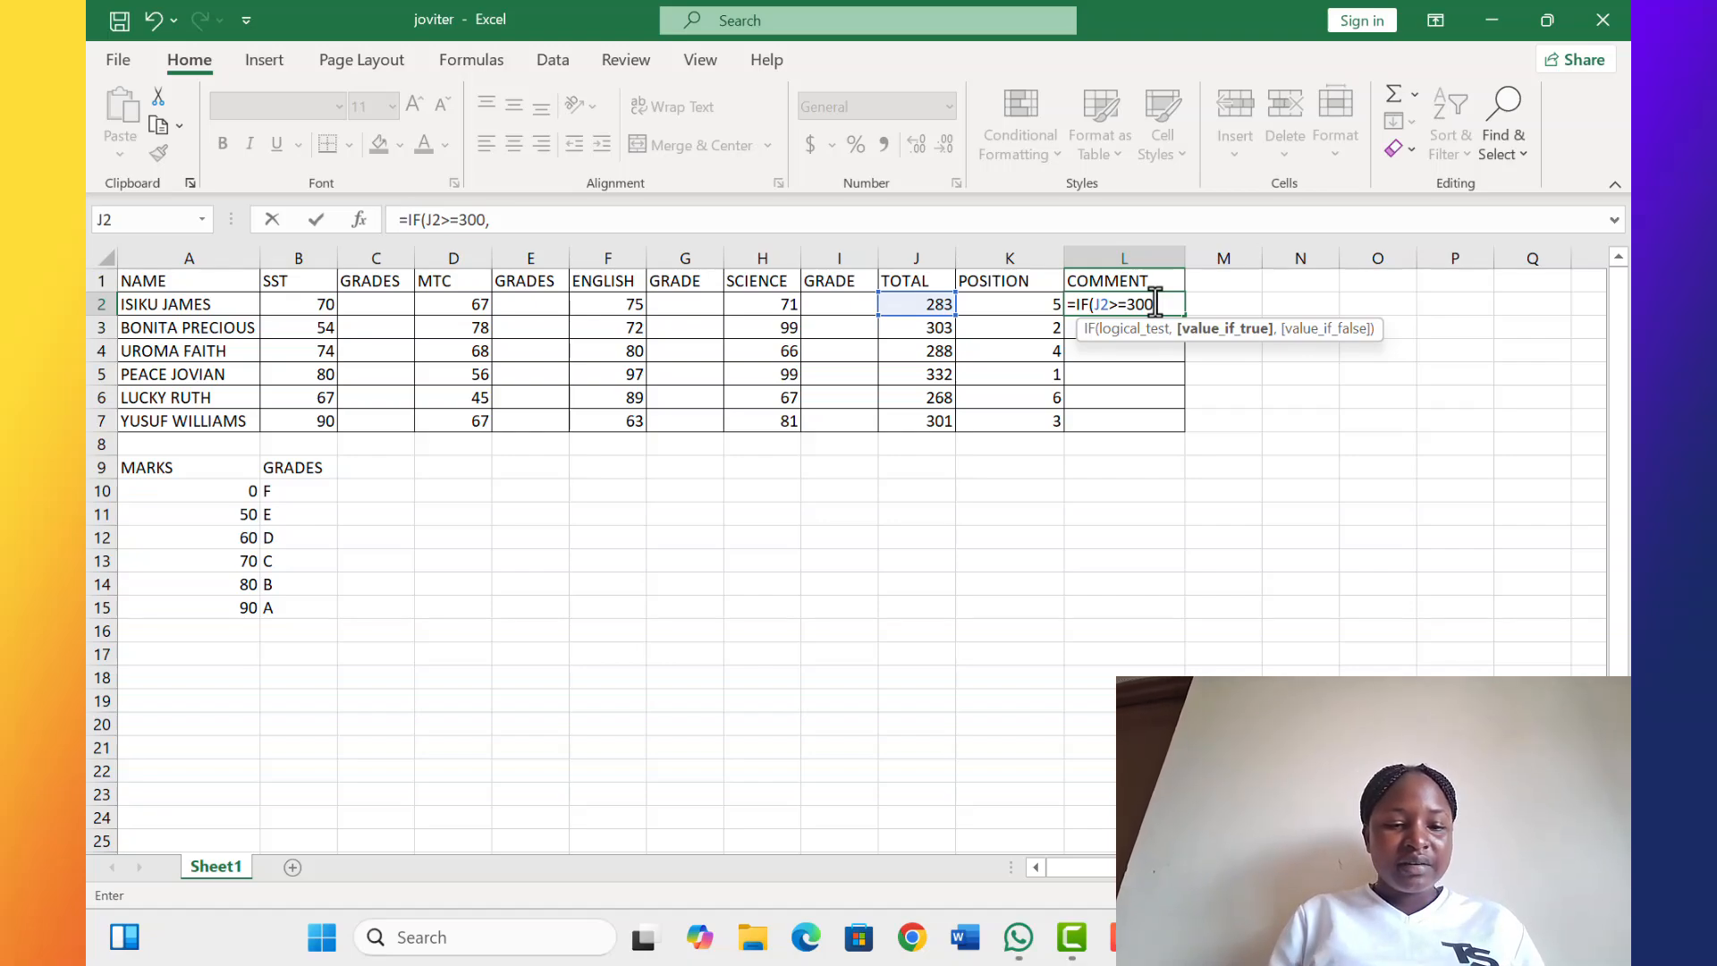
text(")
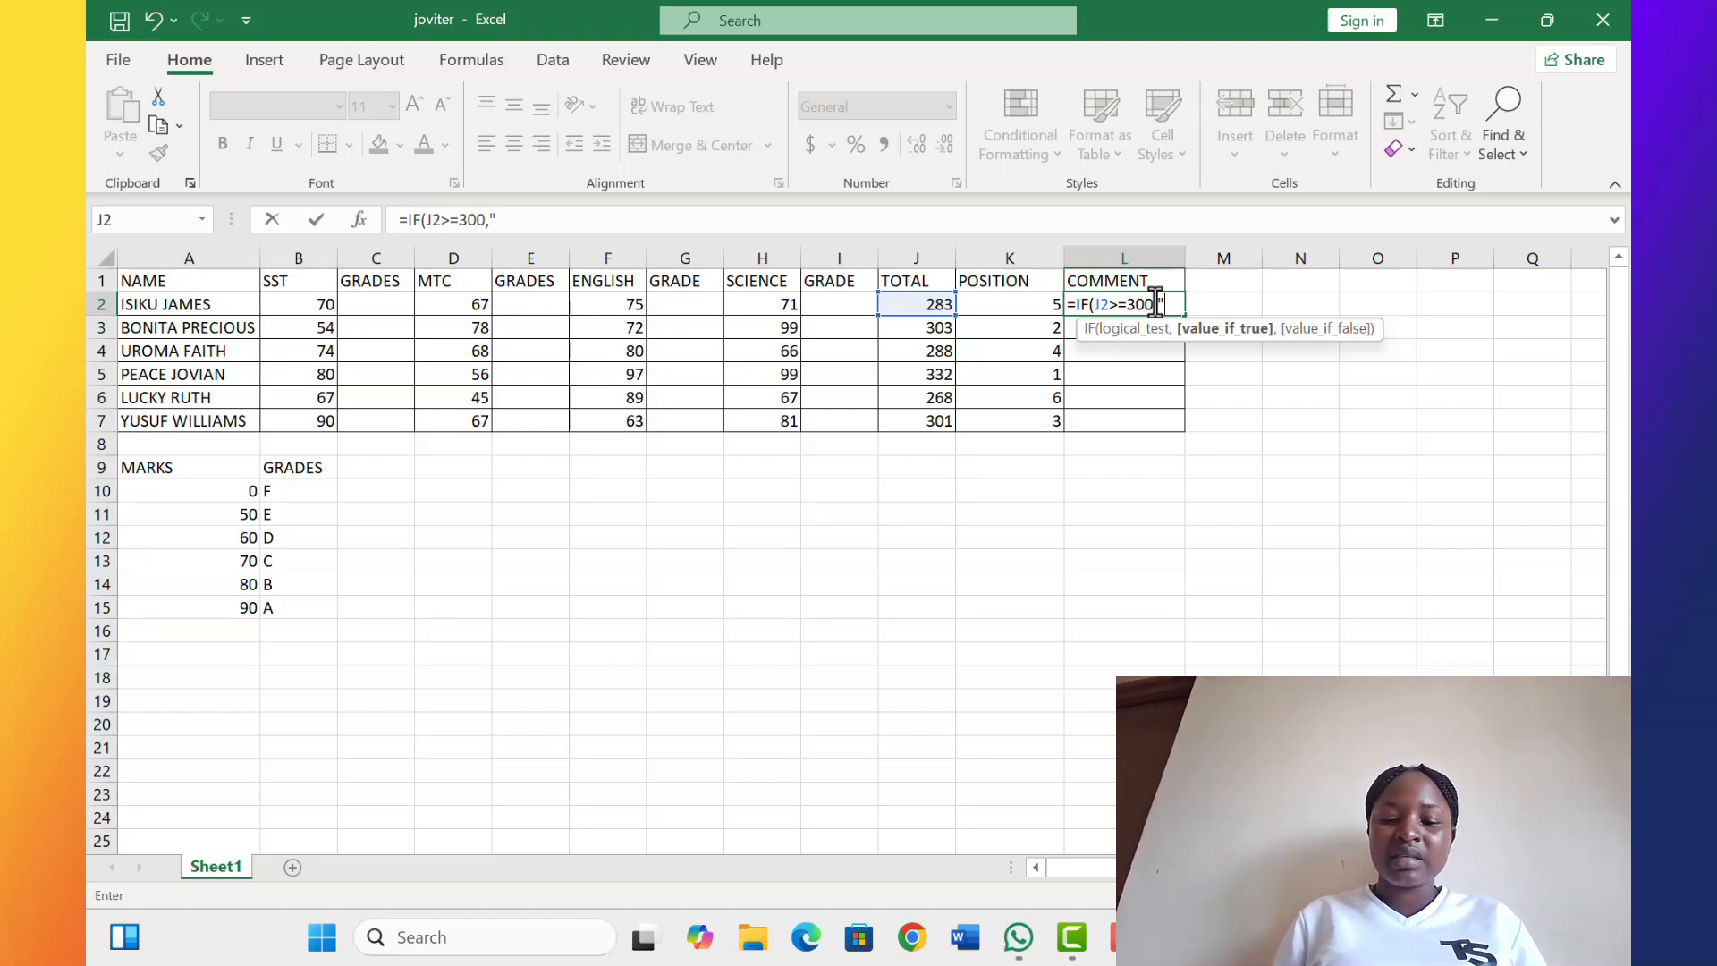
text(PA)
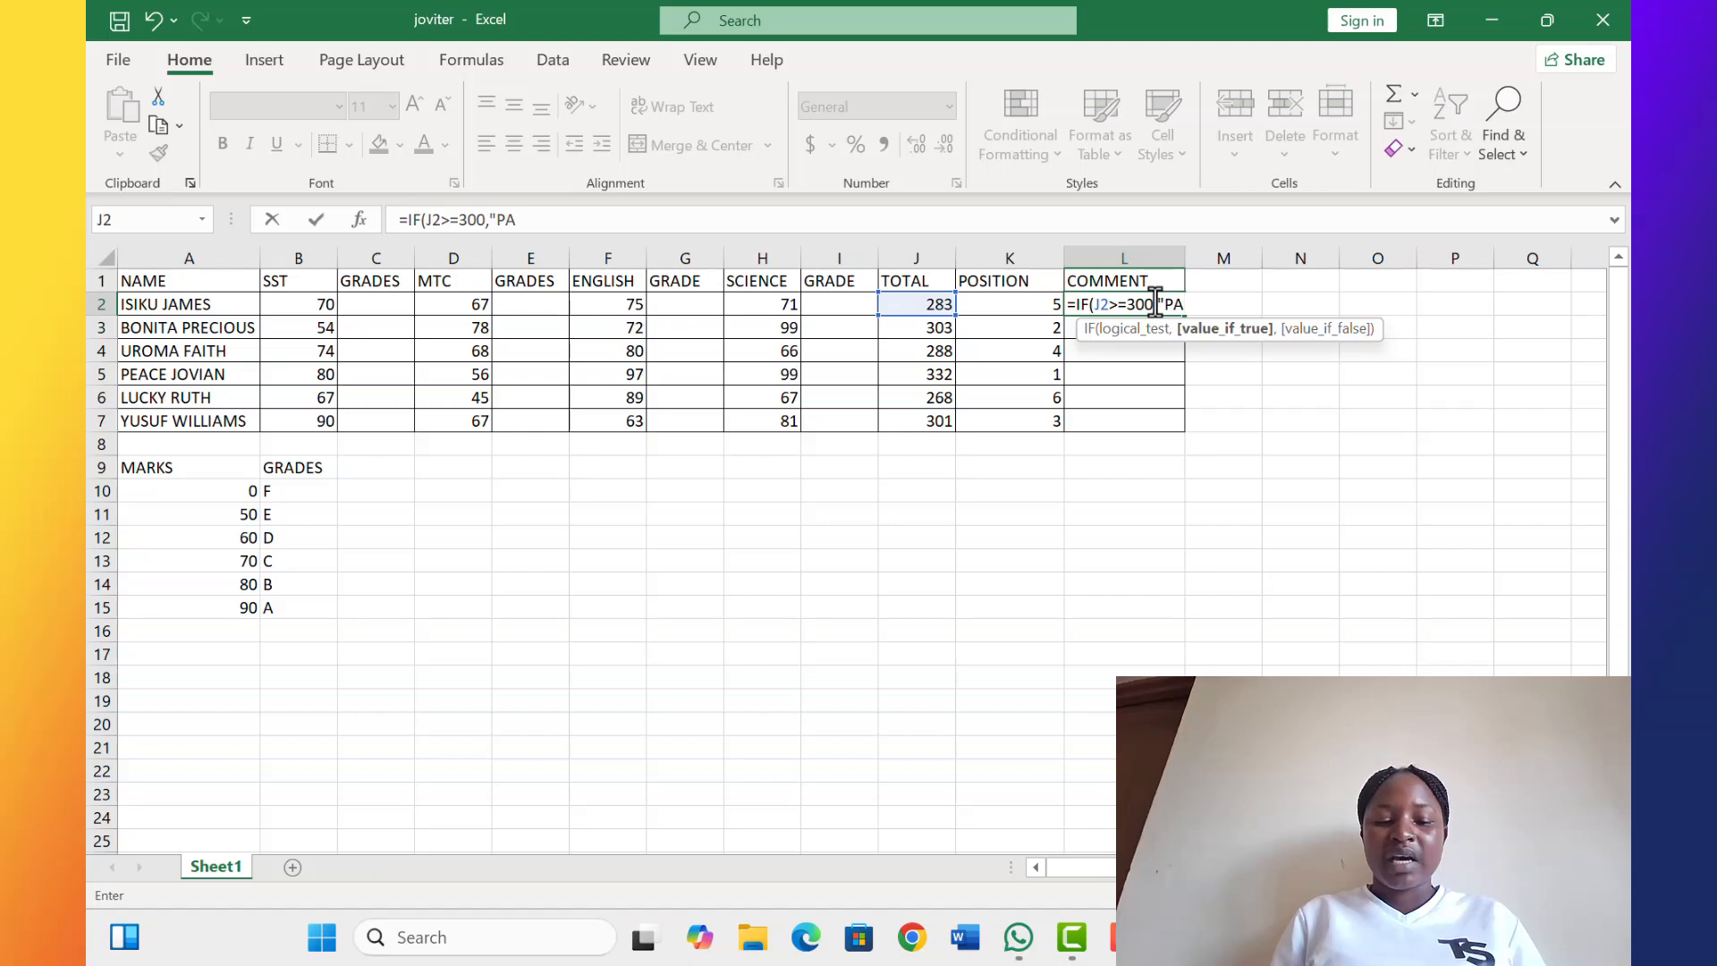
text(SSED)
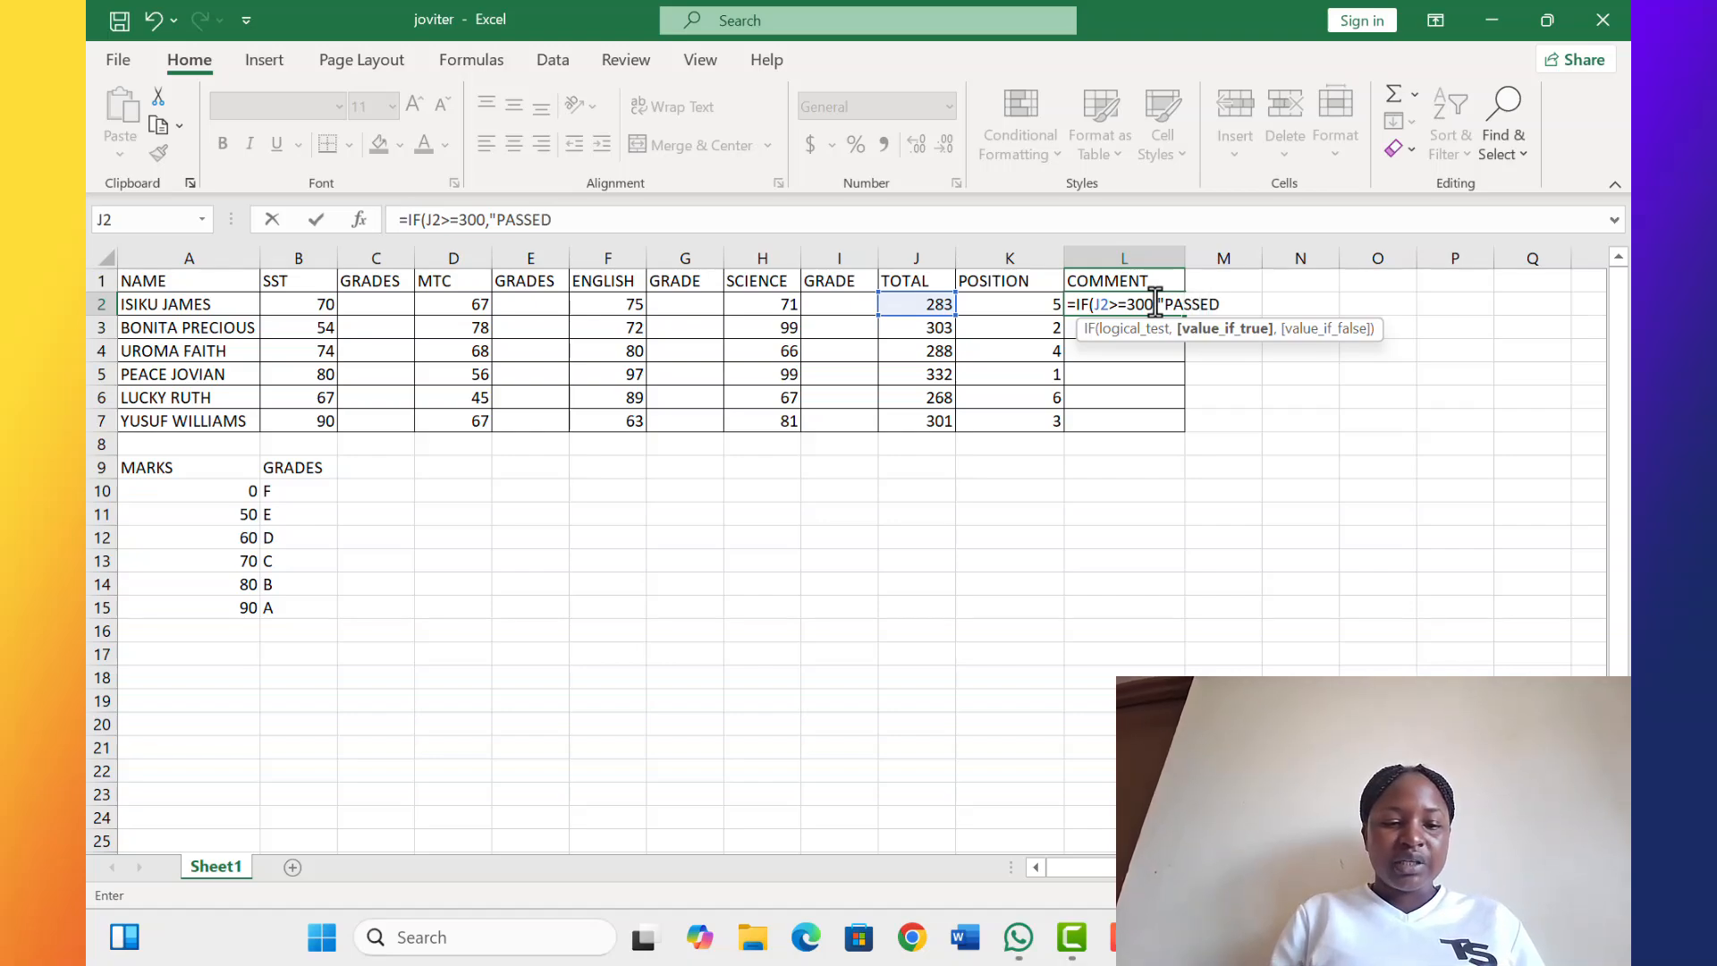
text(")
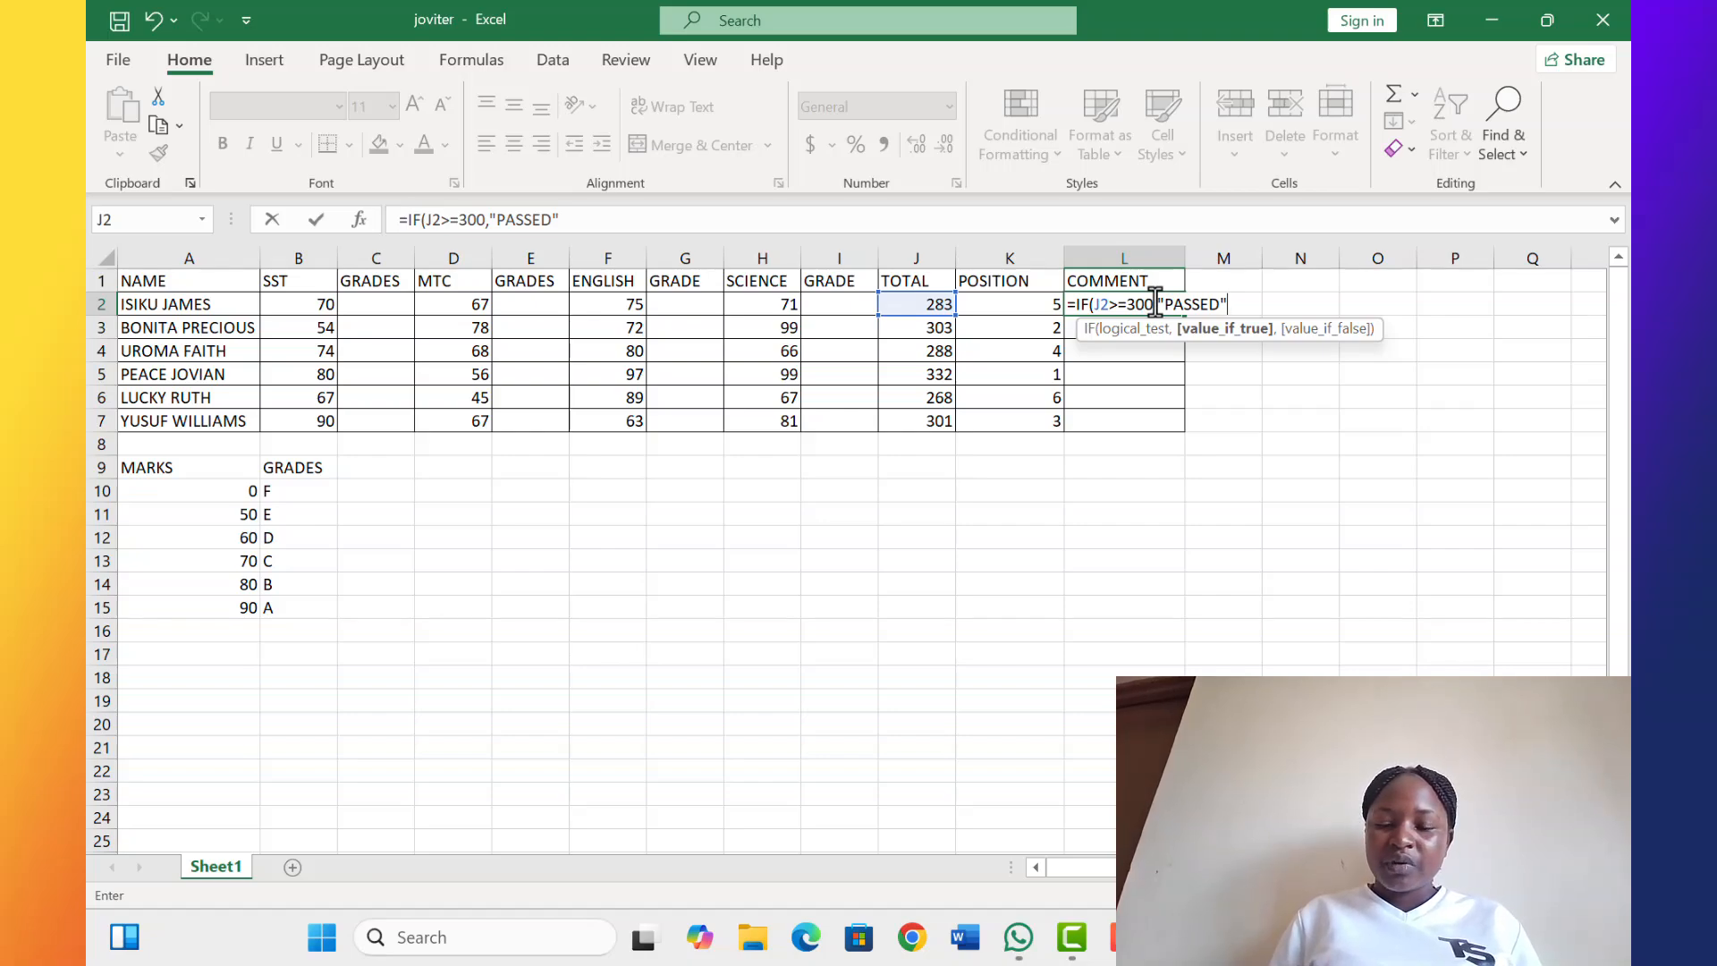
text(,)
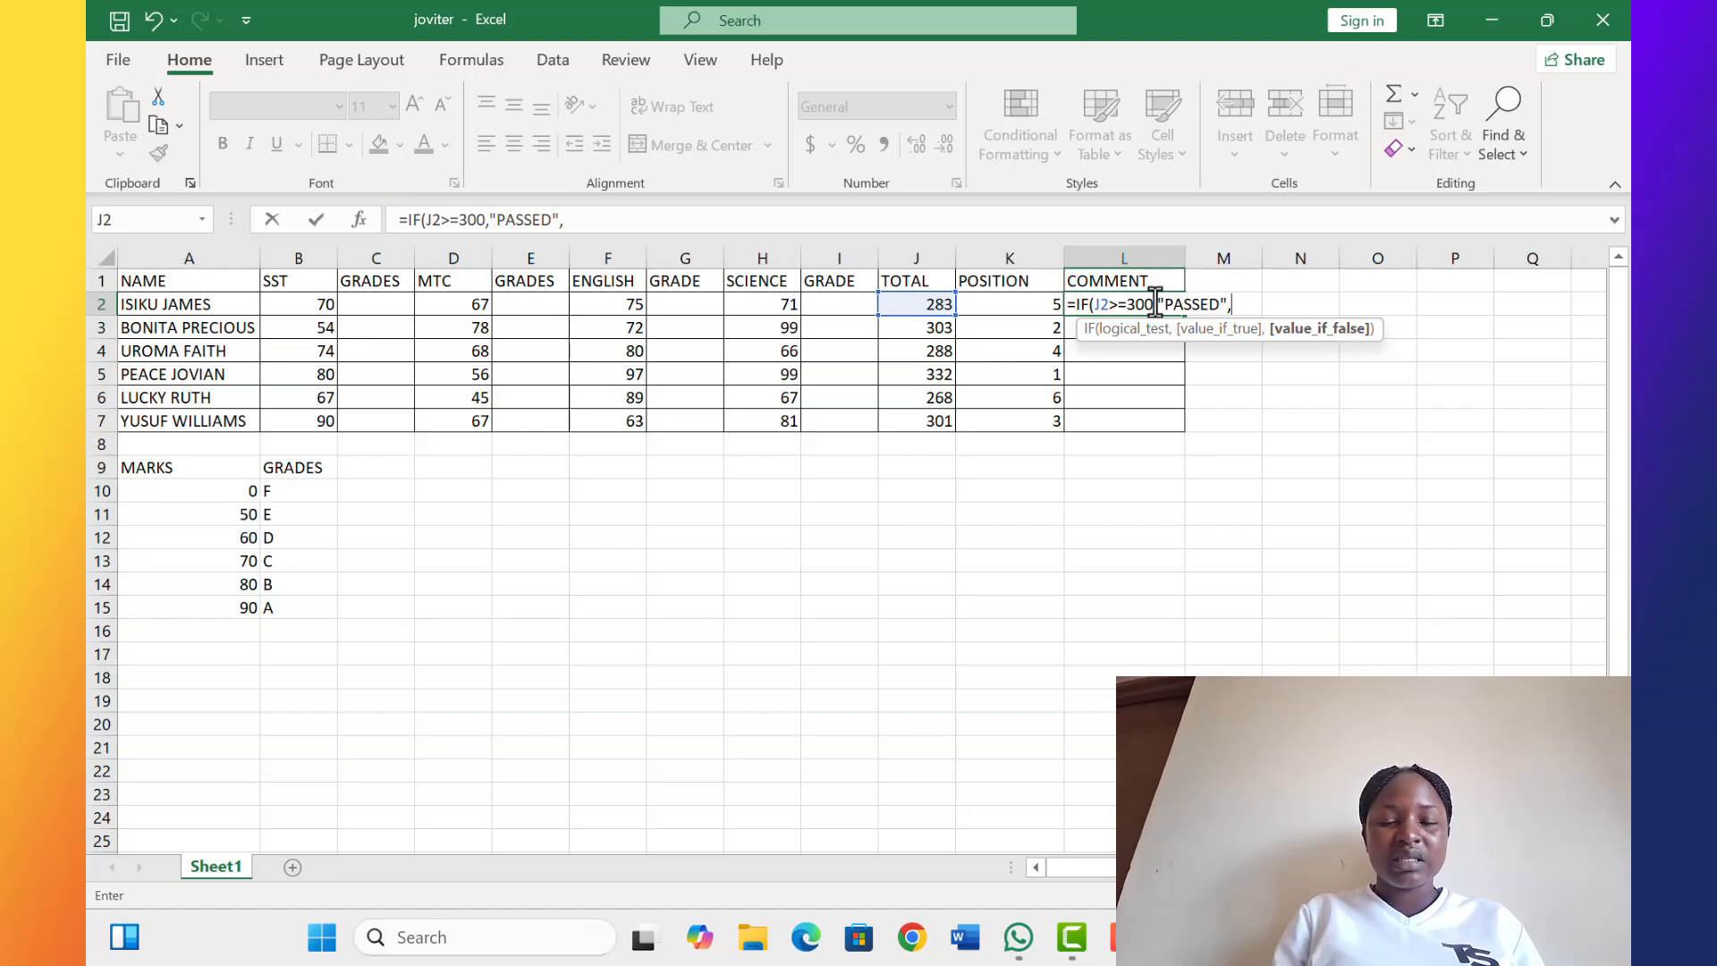
text(")
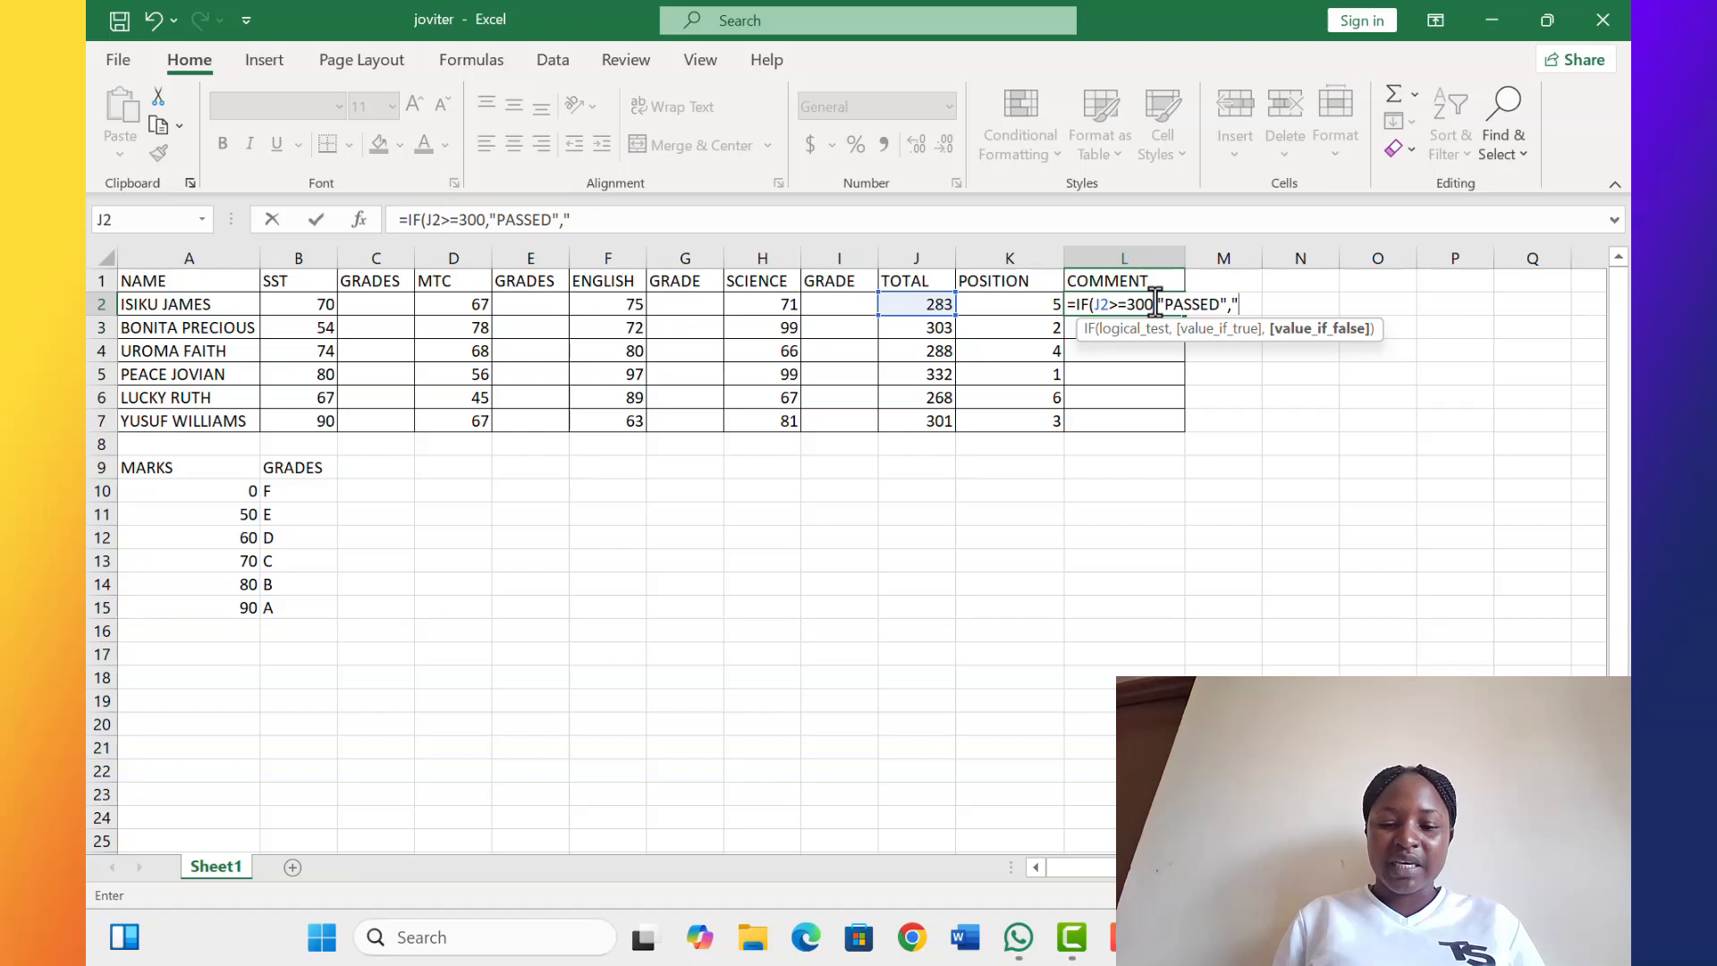
text(FA)
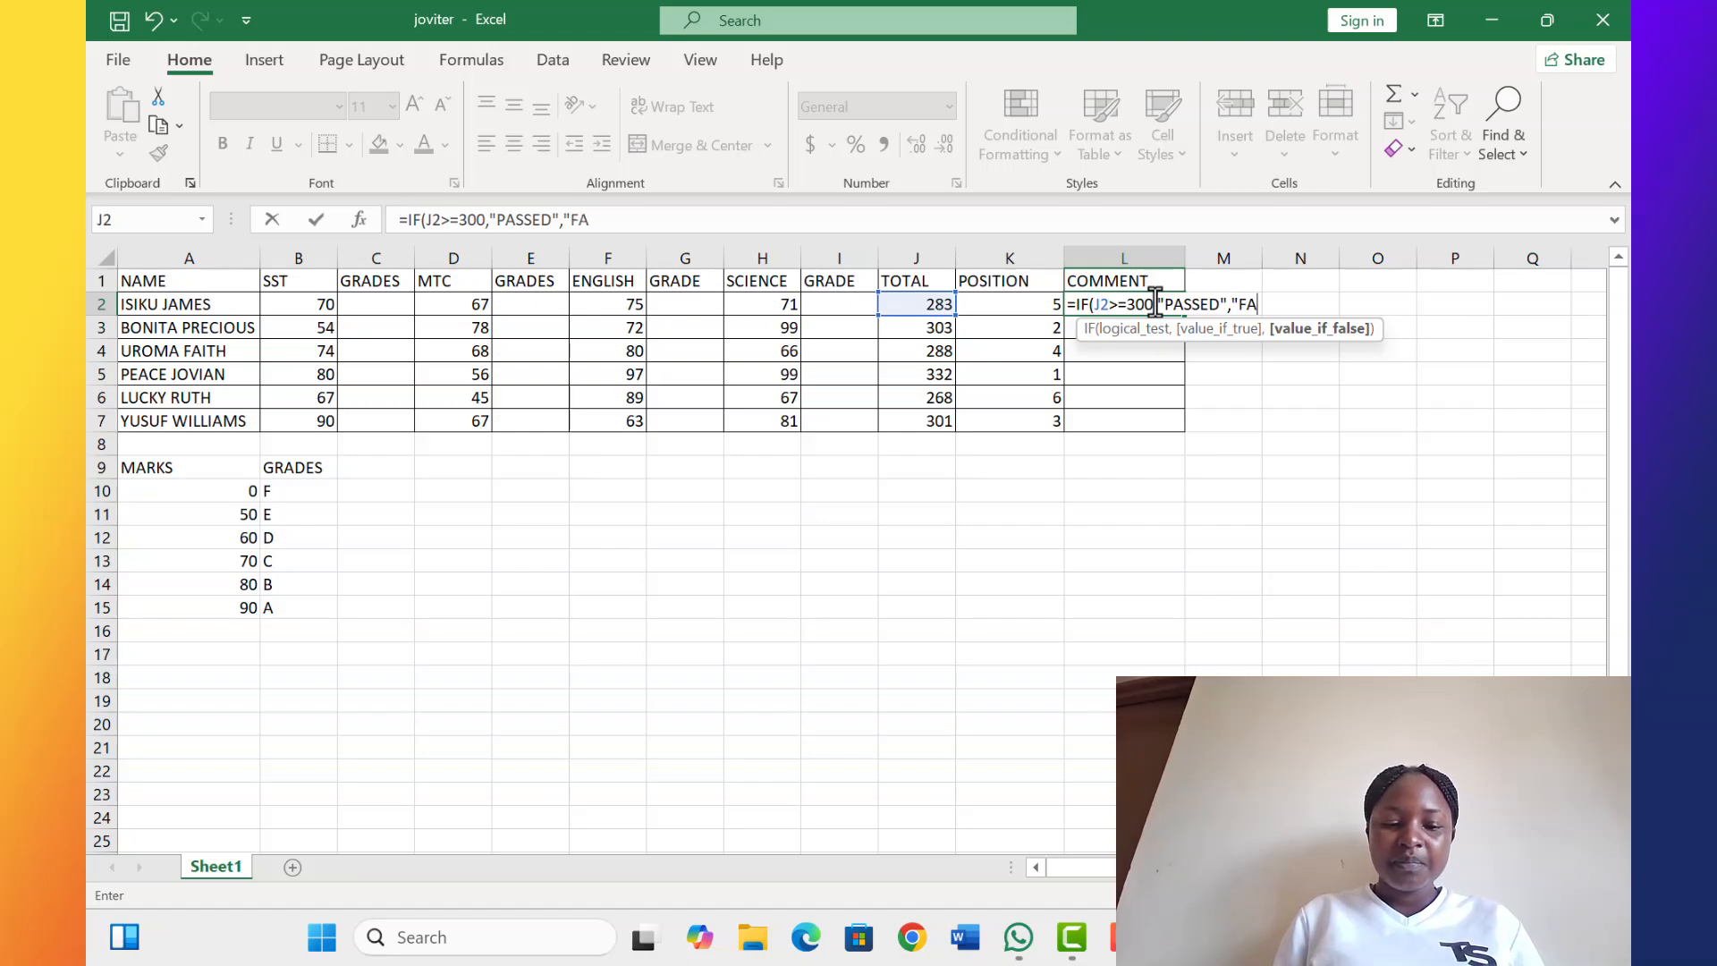
text(ILED)
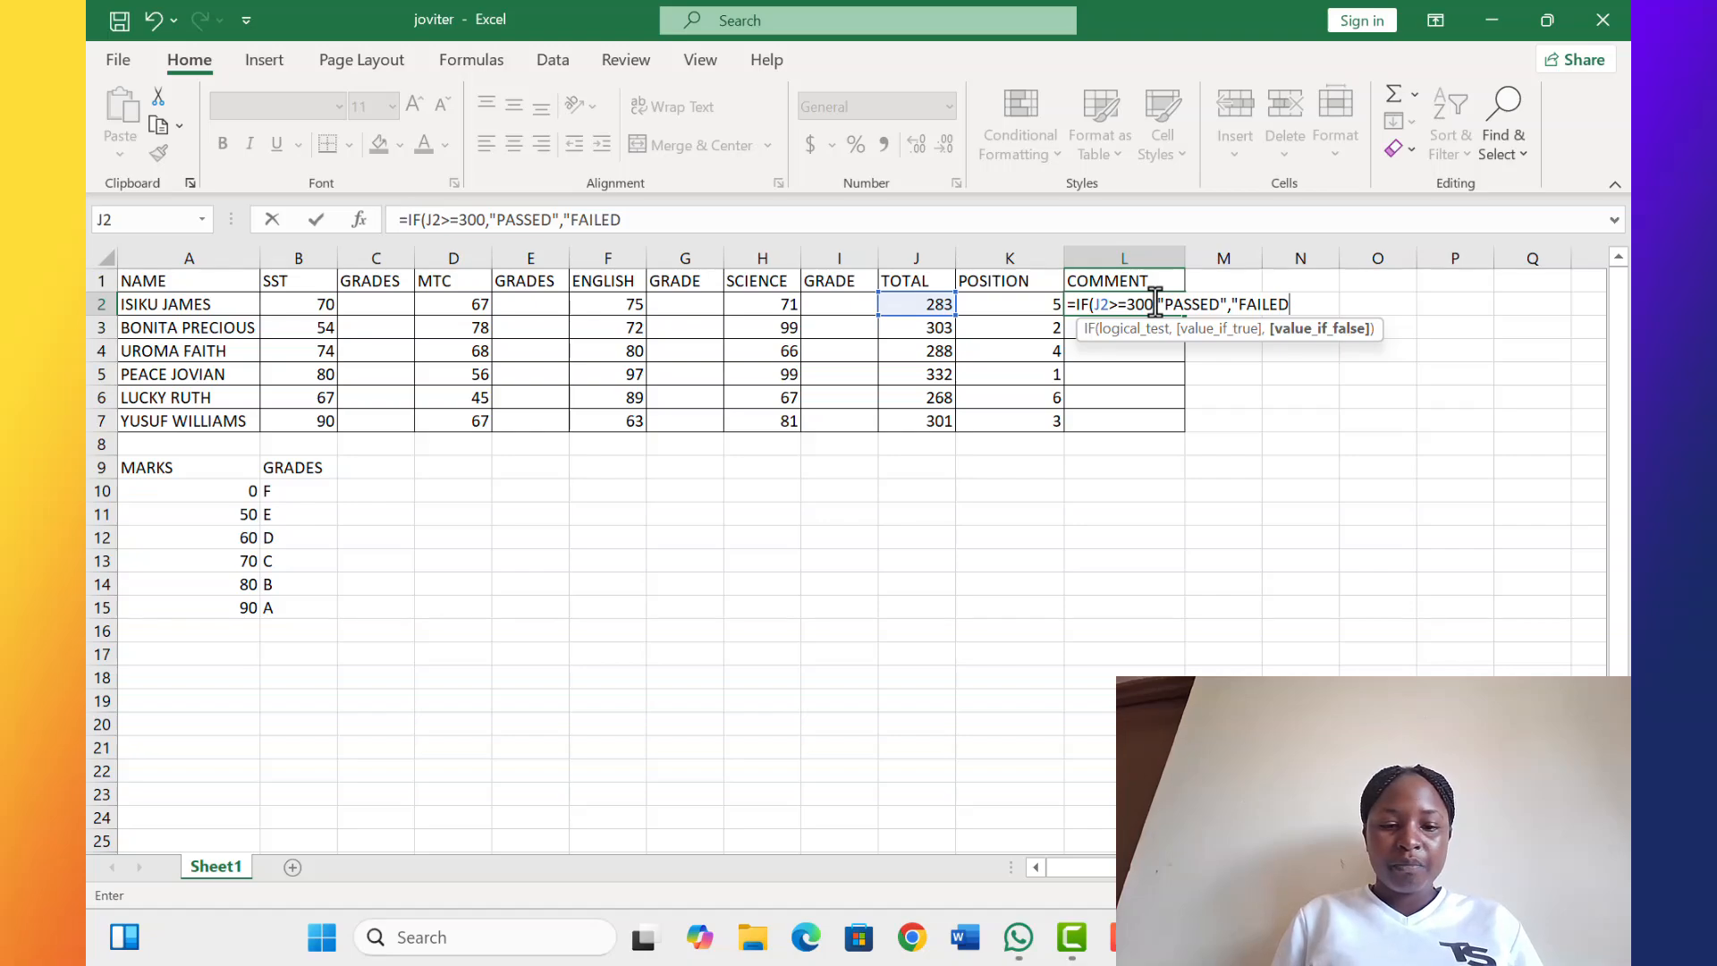
text(")
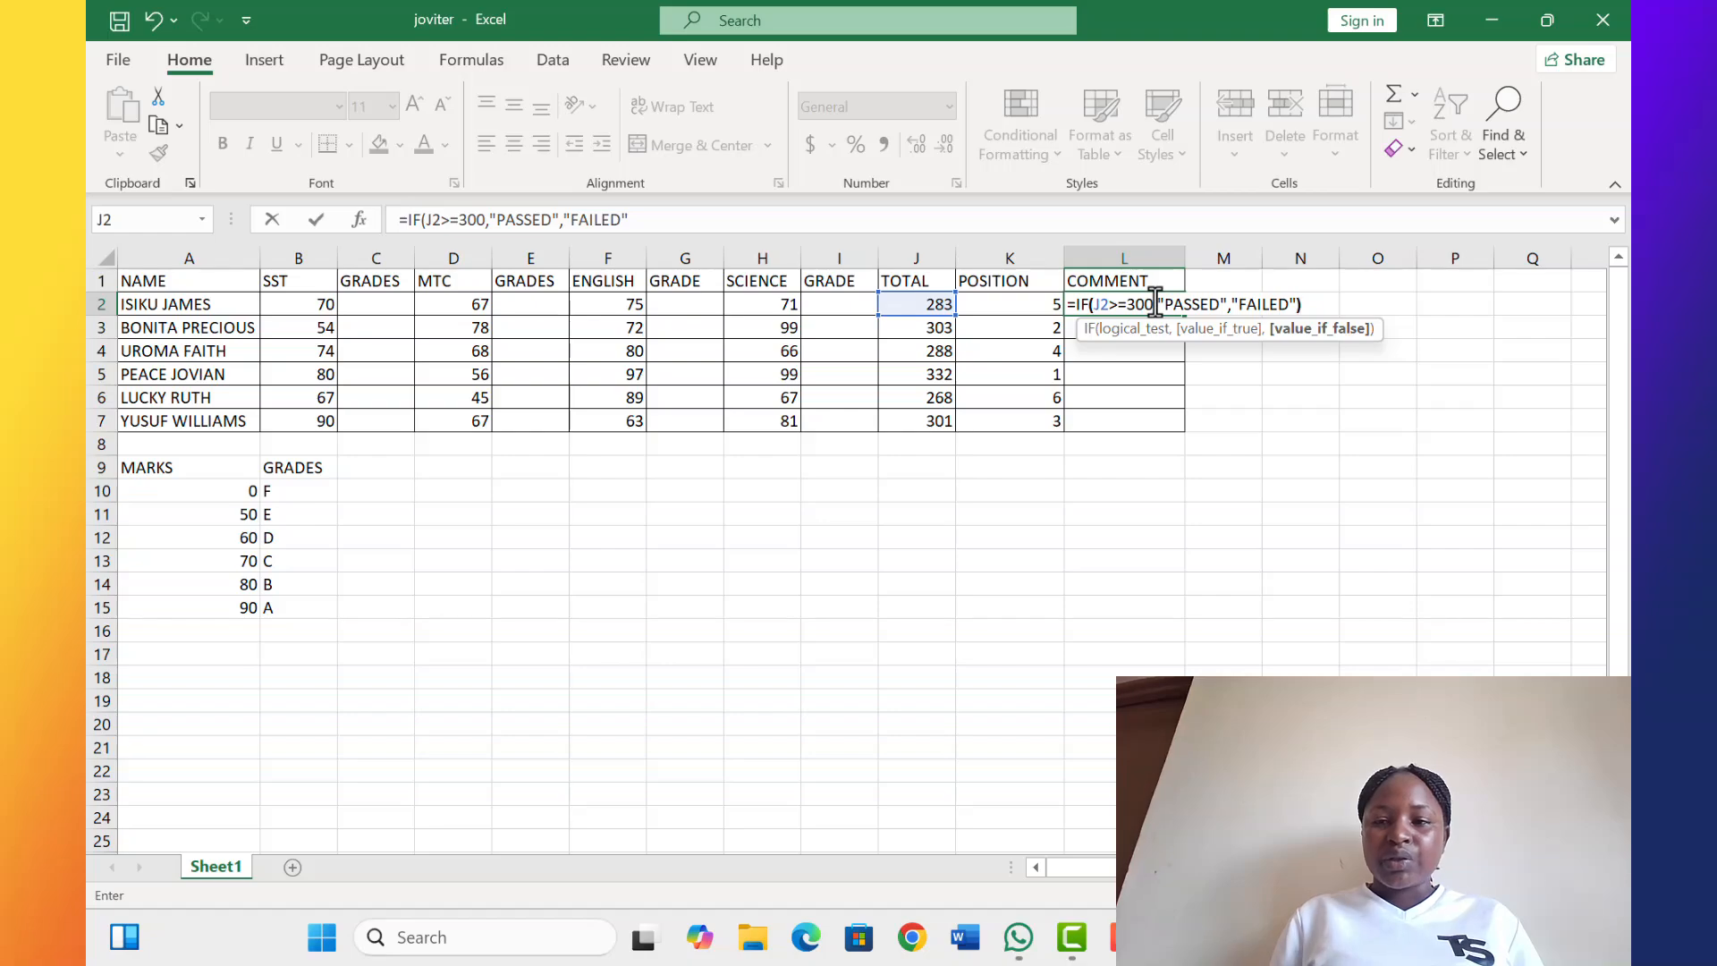
text())
key(Return)
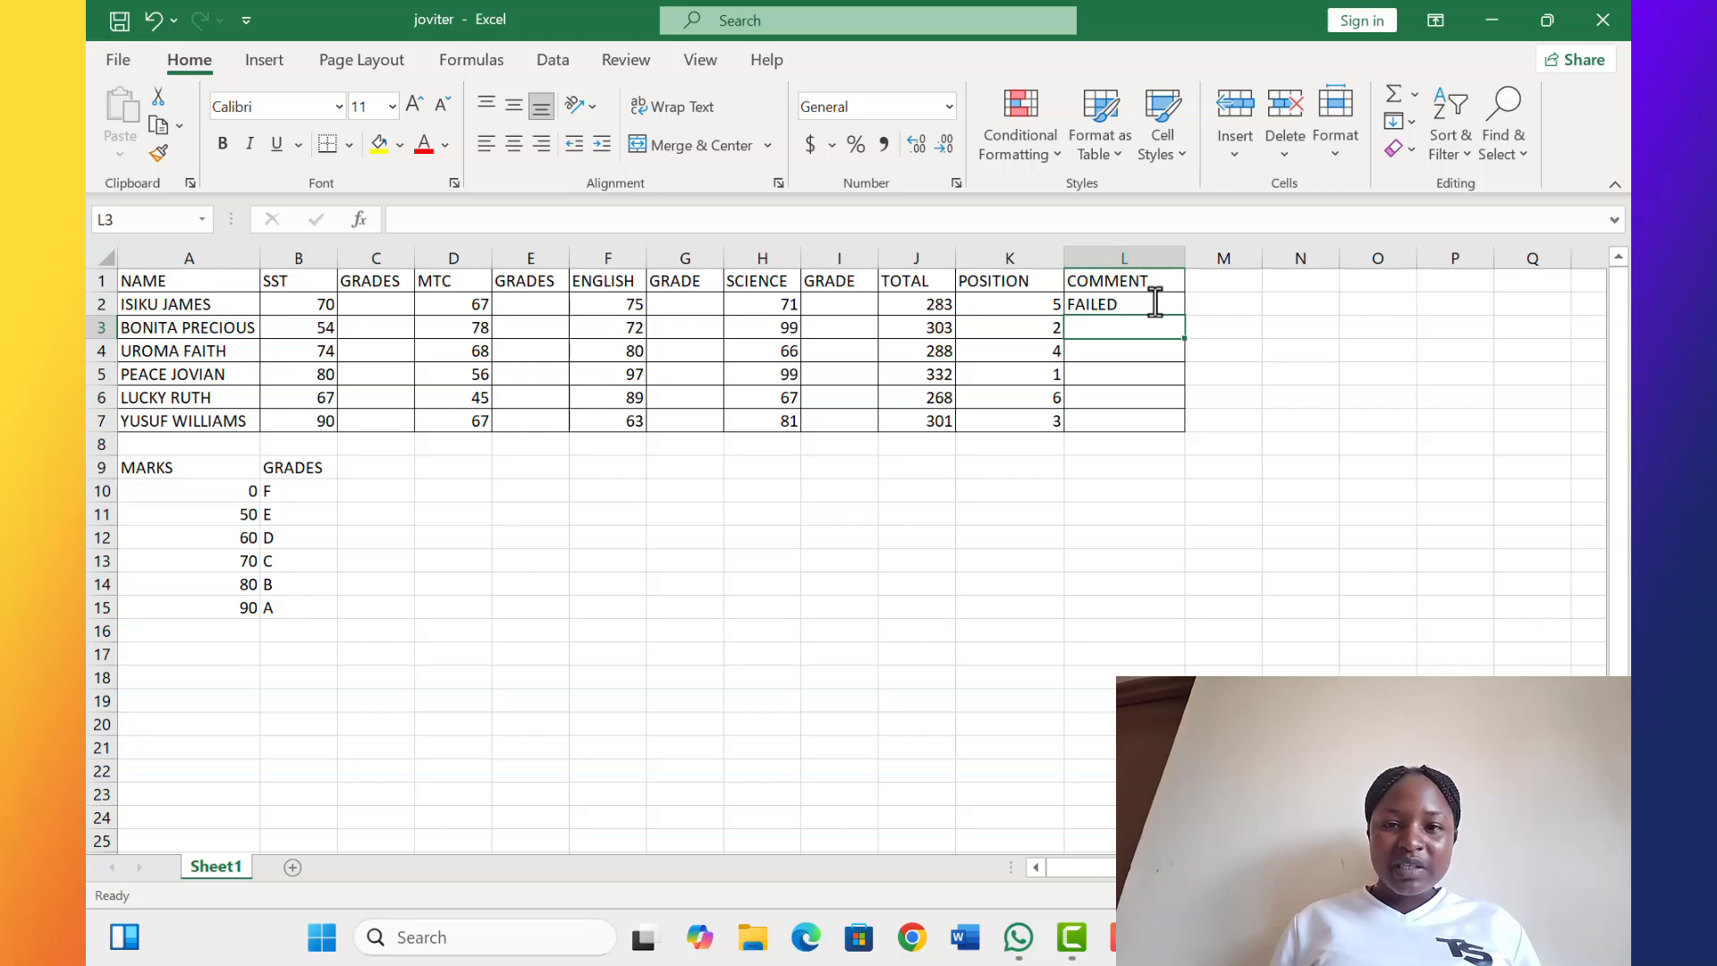
Fill the L2 comment formula down through L7 for all students
click(1155, 302)
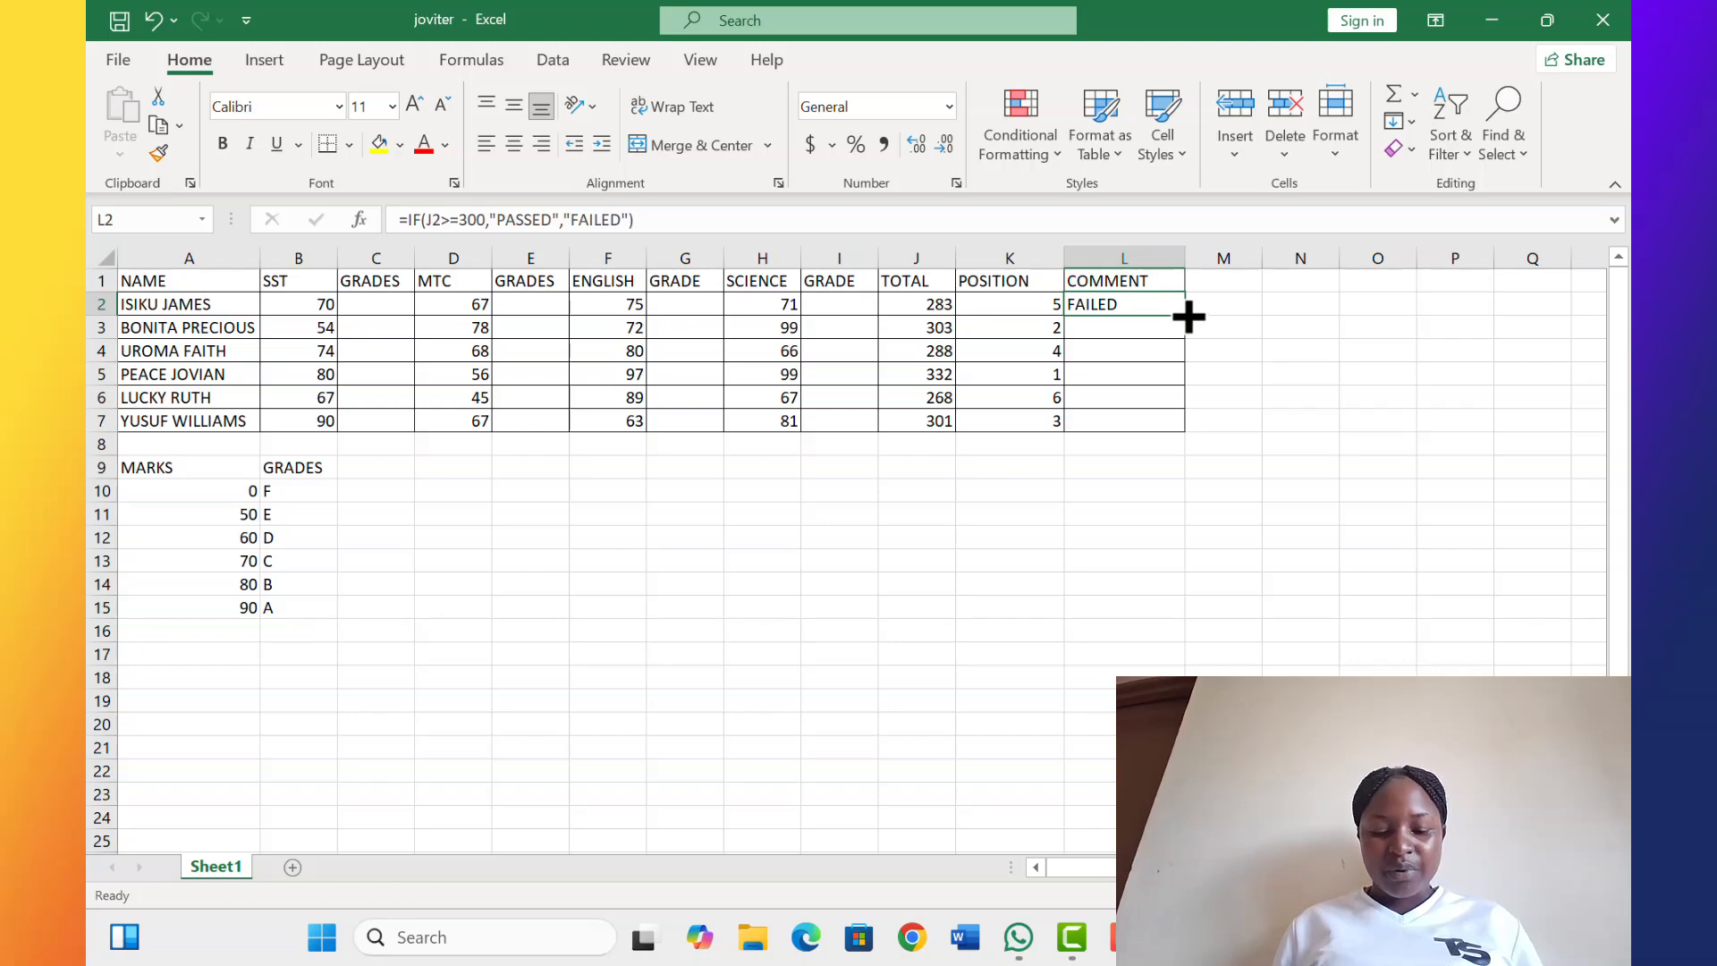
drag(1185, 315, 1191, 431)
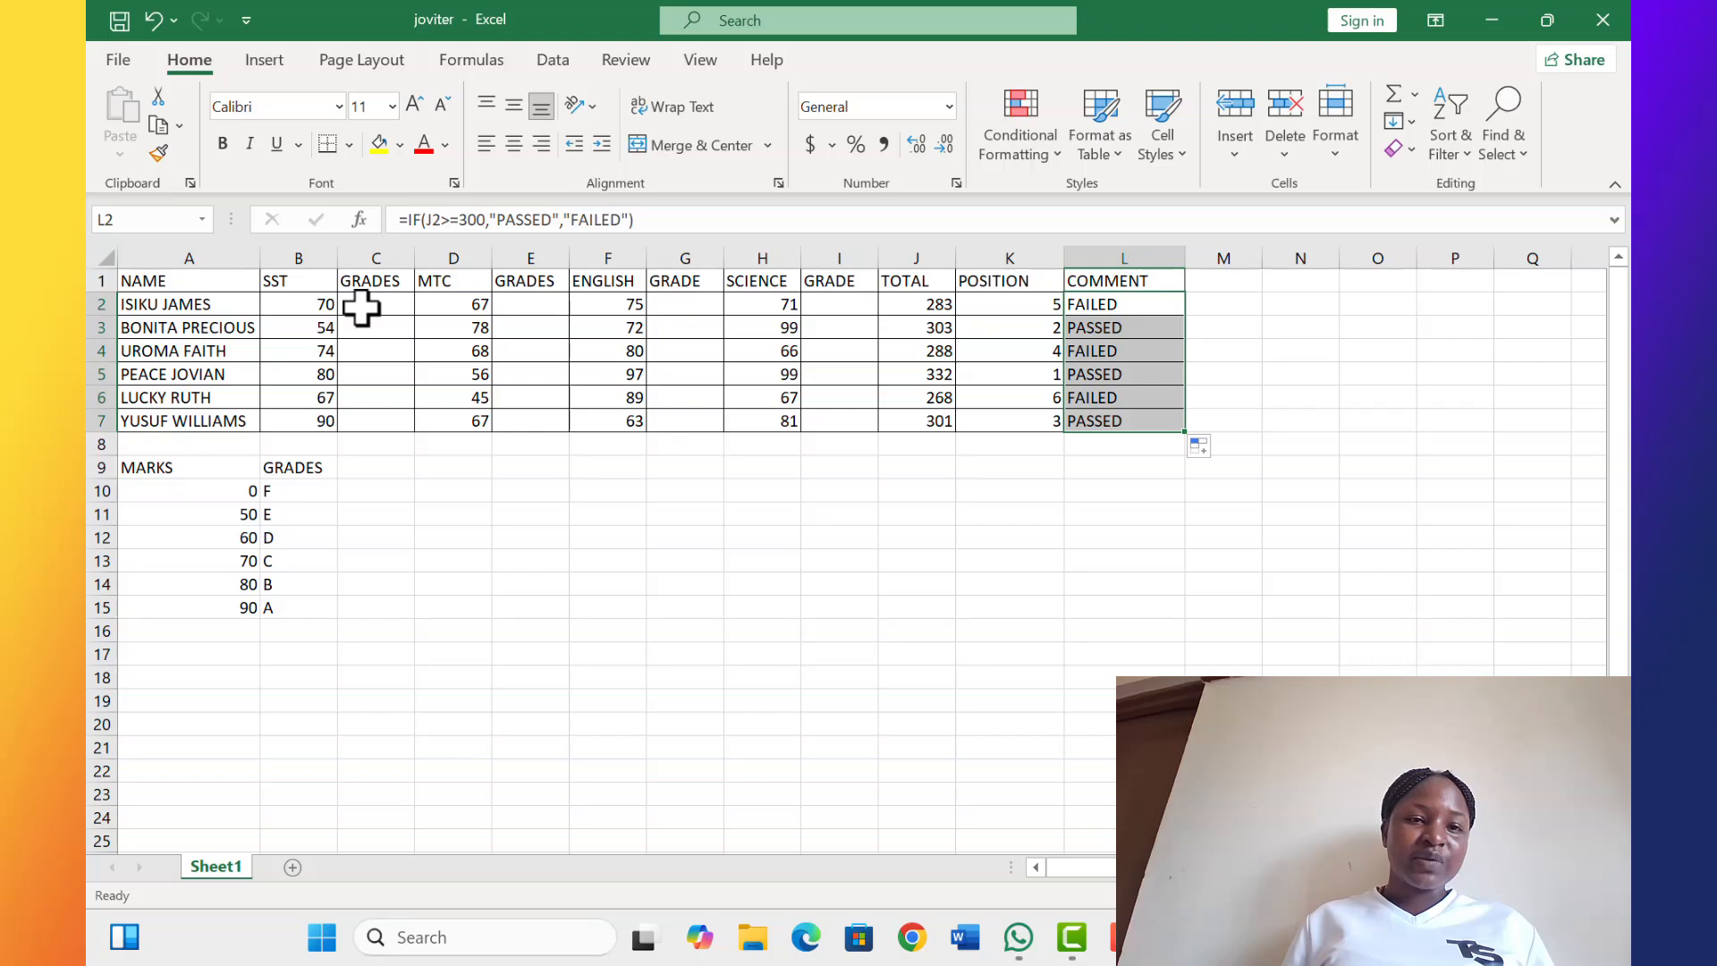
In C2 under GRADES, start a VLOOKUP formula with the SST mark B2 as the lookup value
click(362, 308)
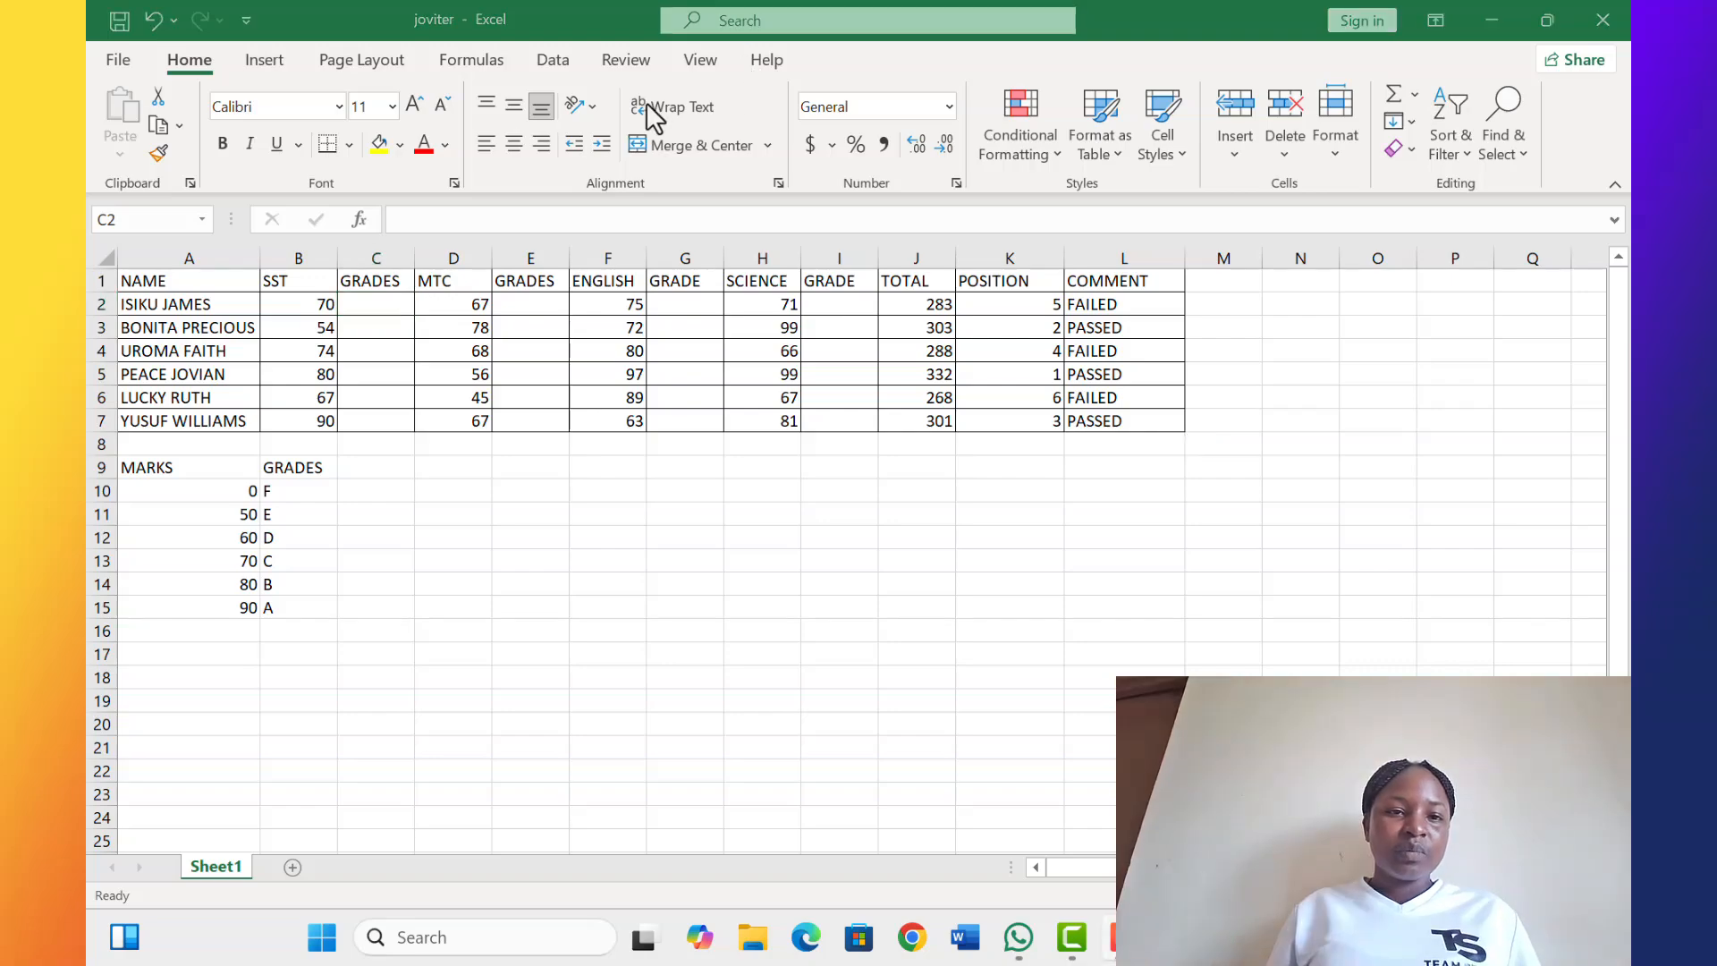
click(378, 304)
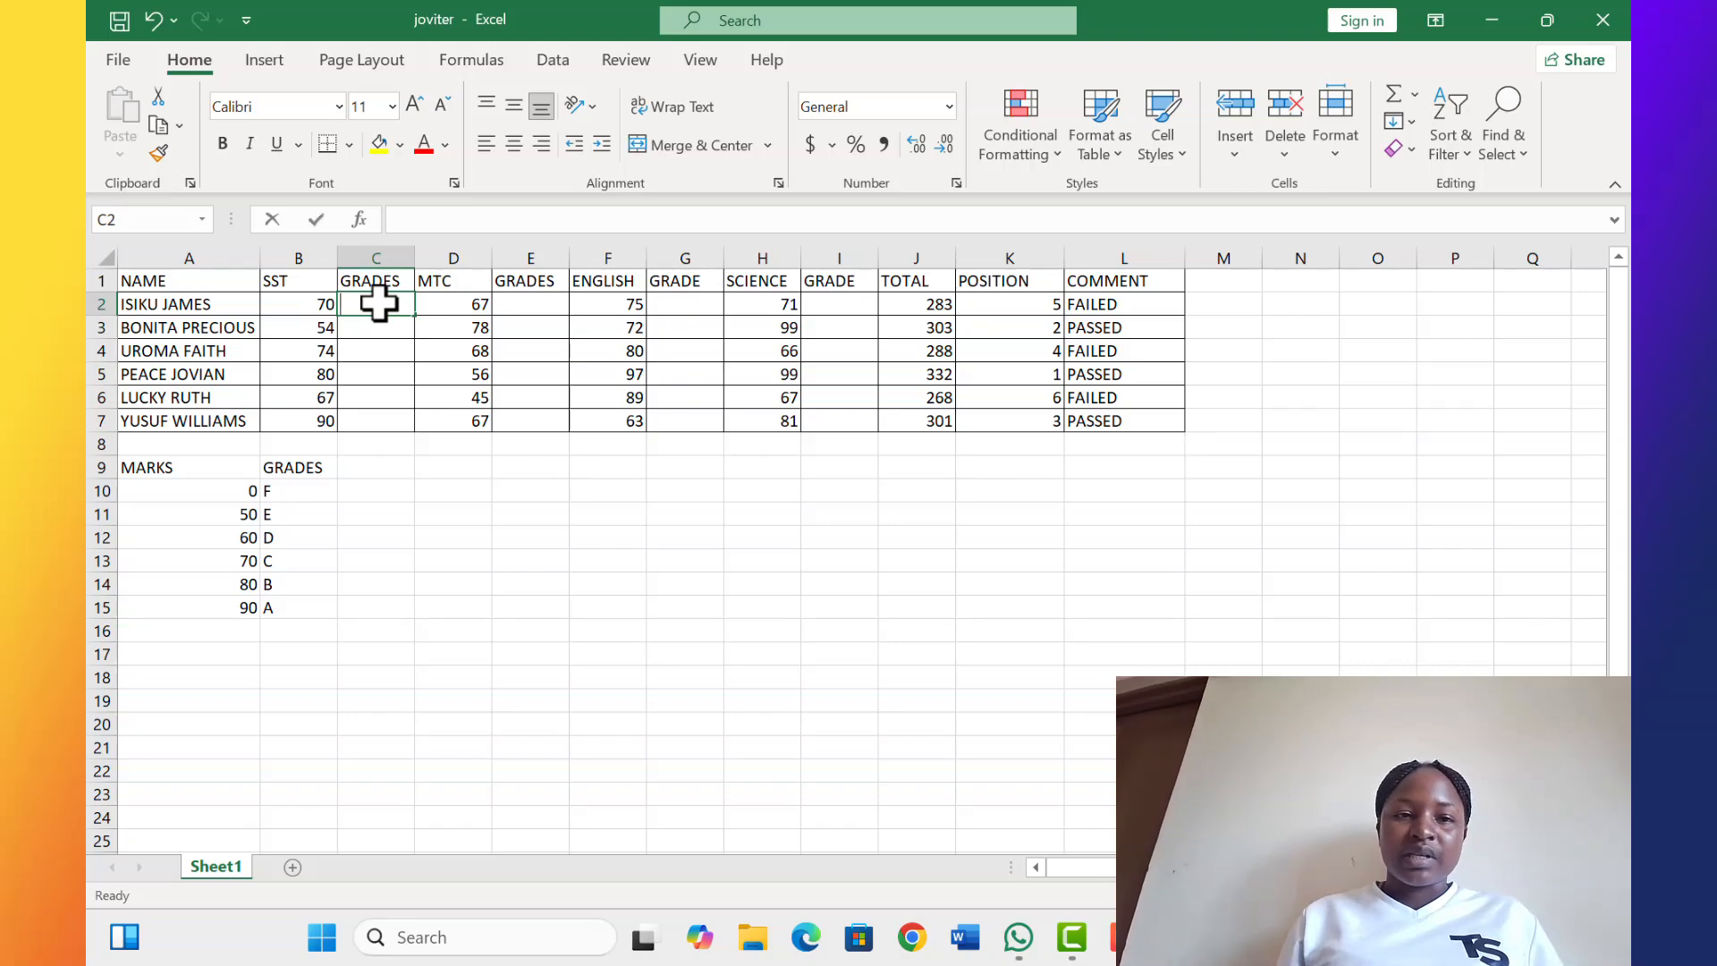
text(=)
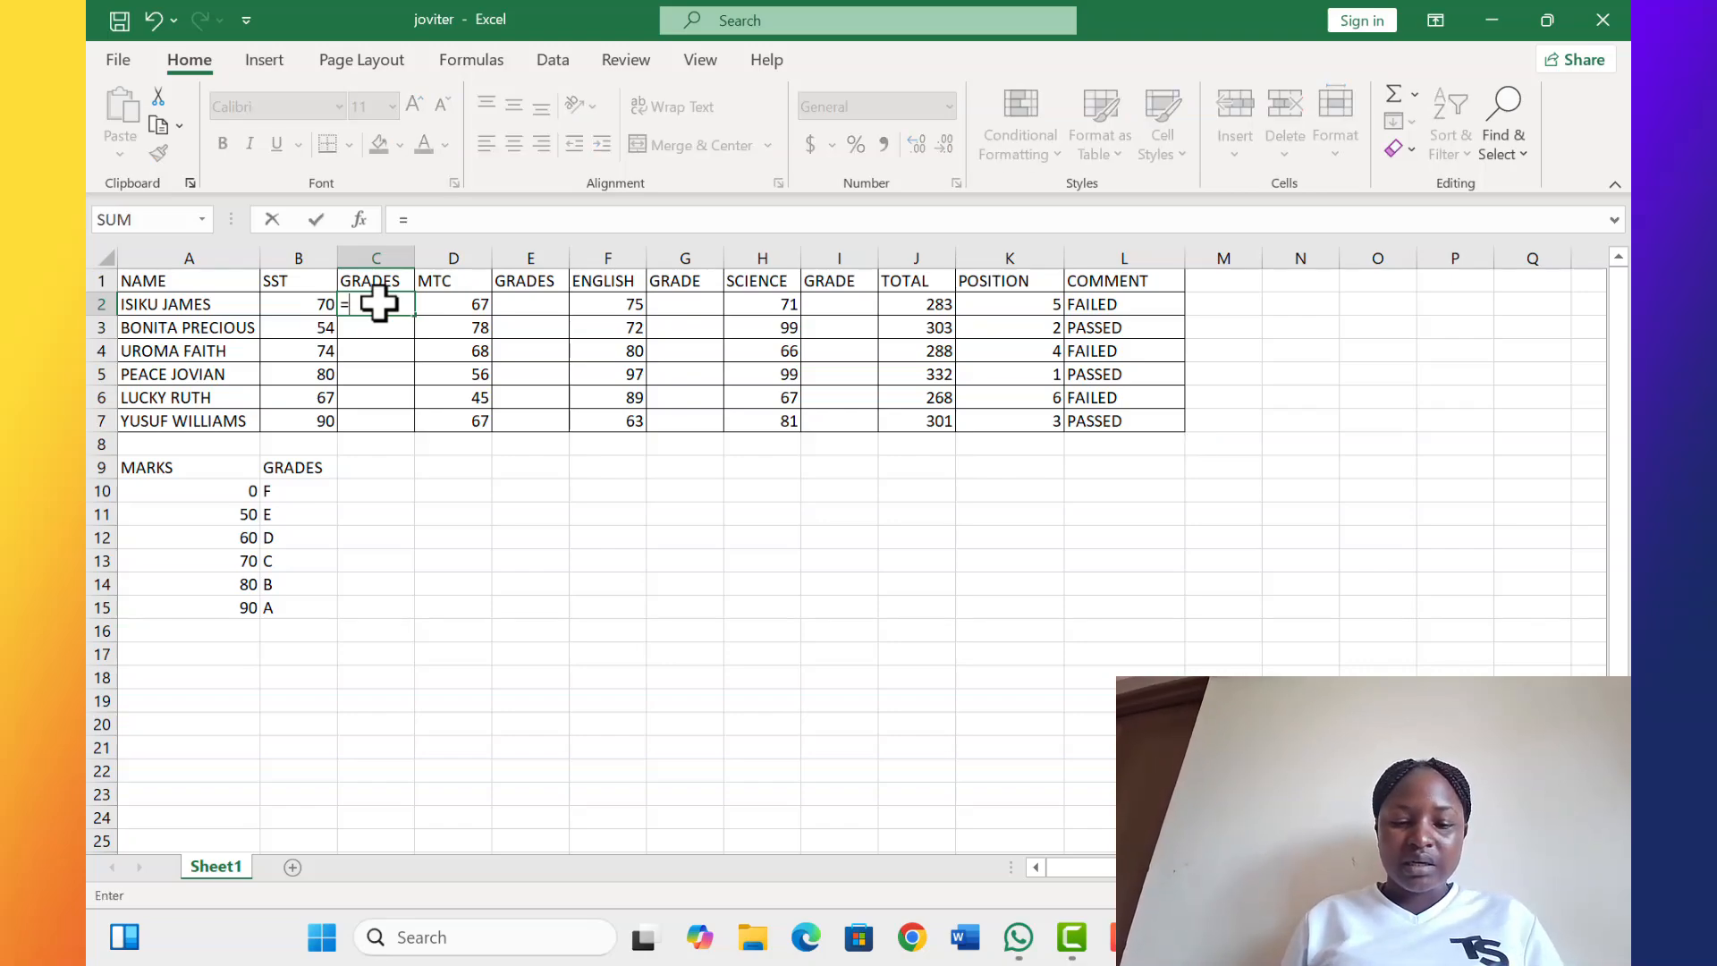
text(VLOOK)
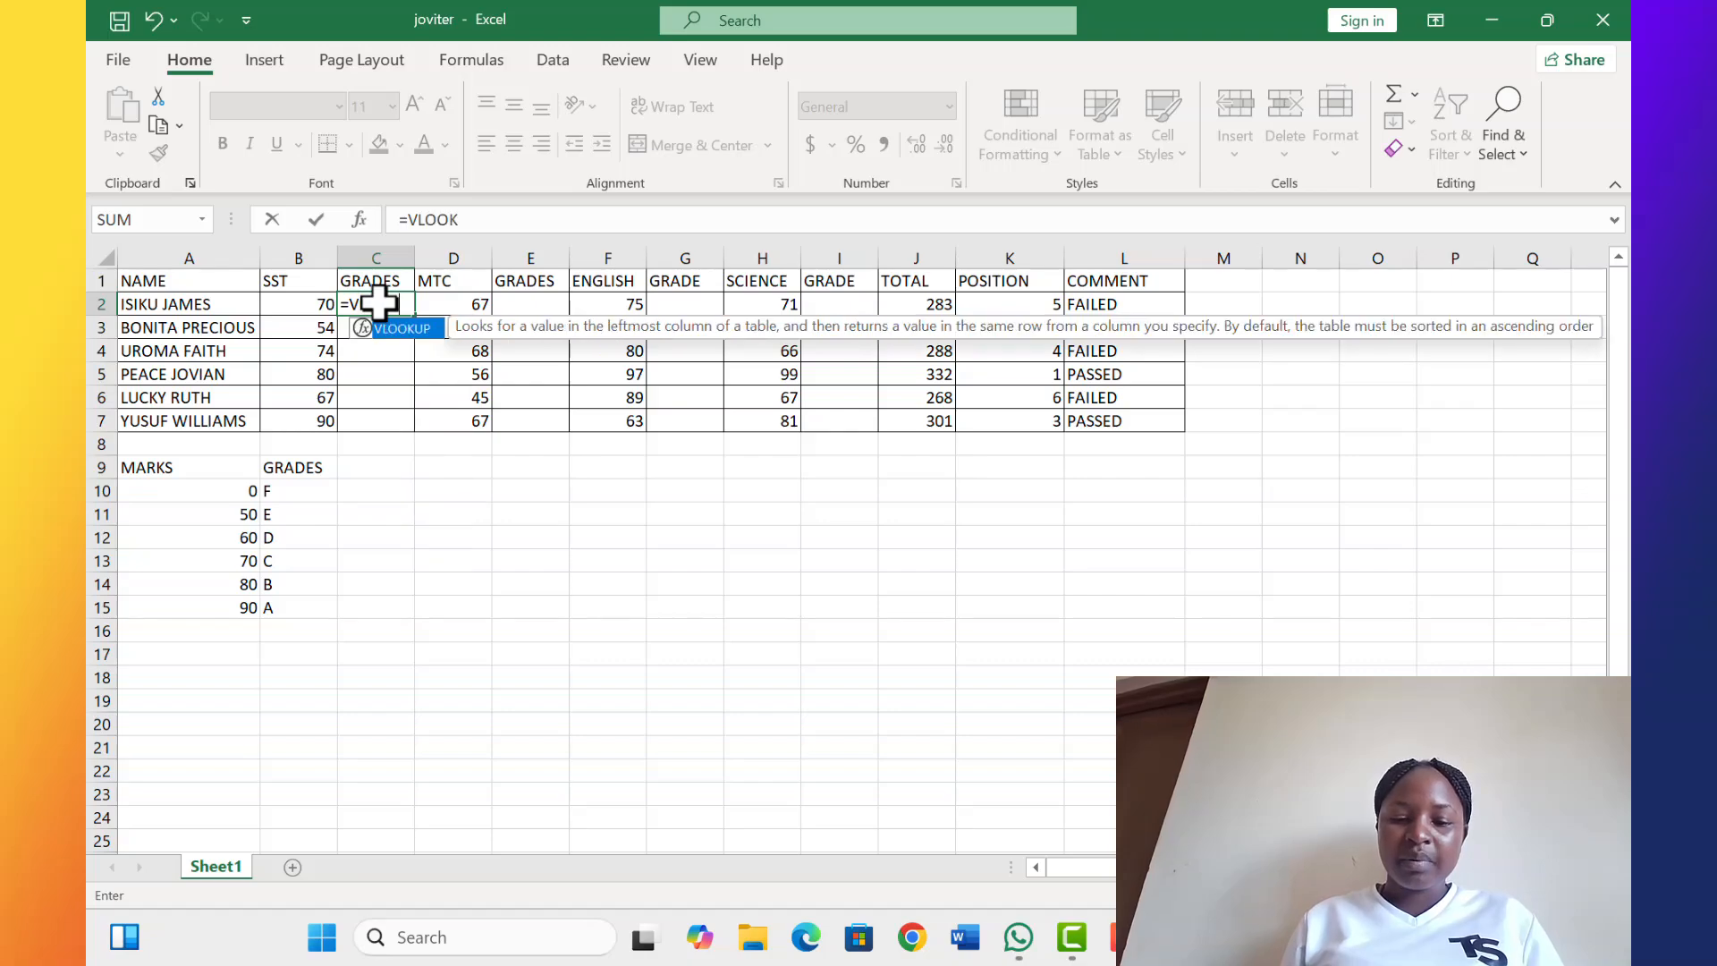
text(UP)
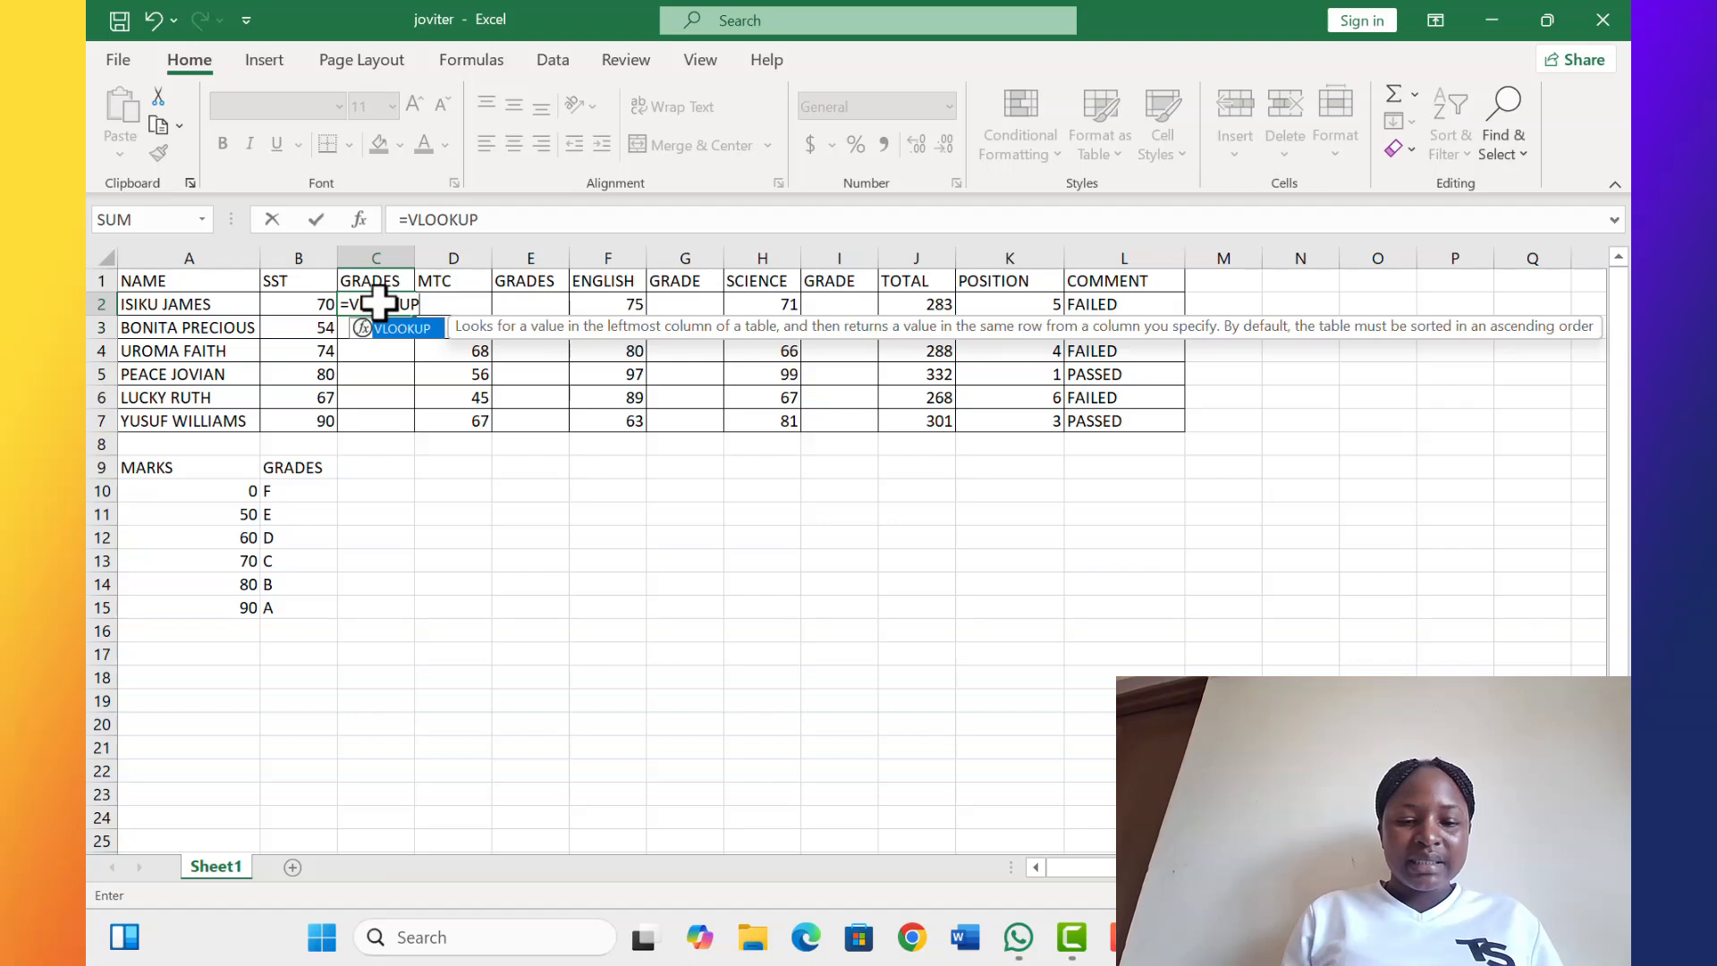
text(()
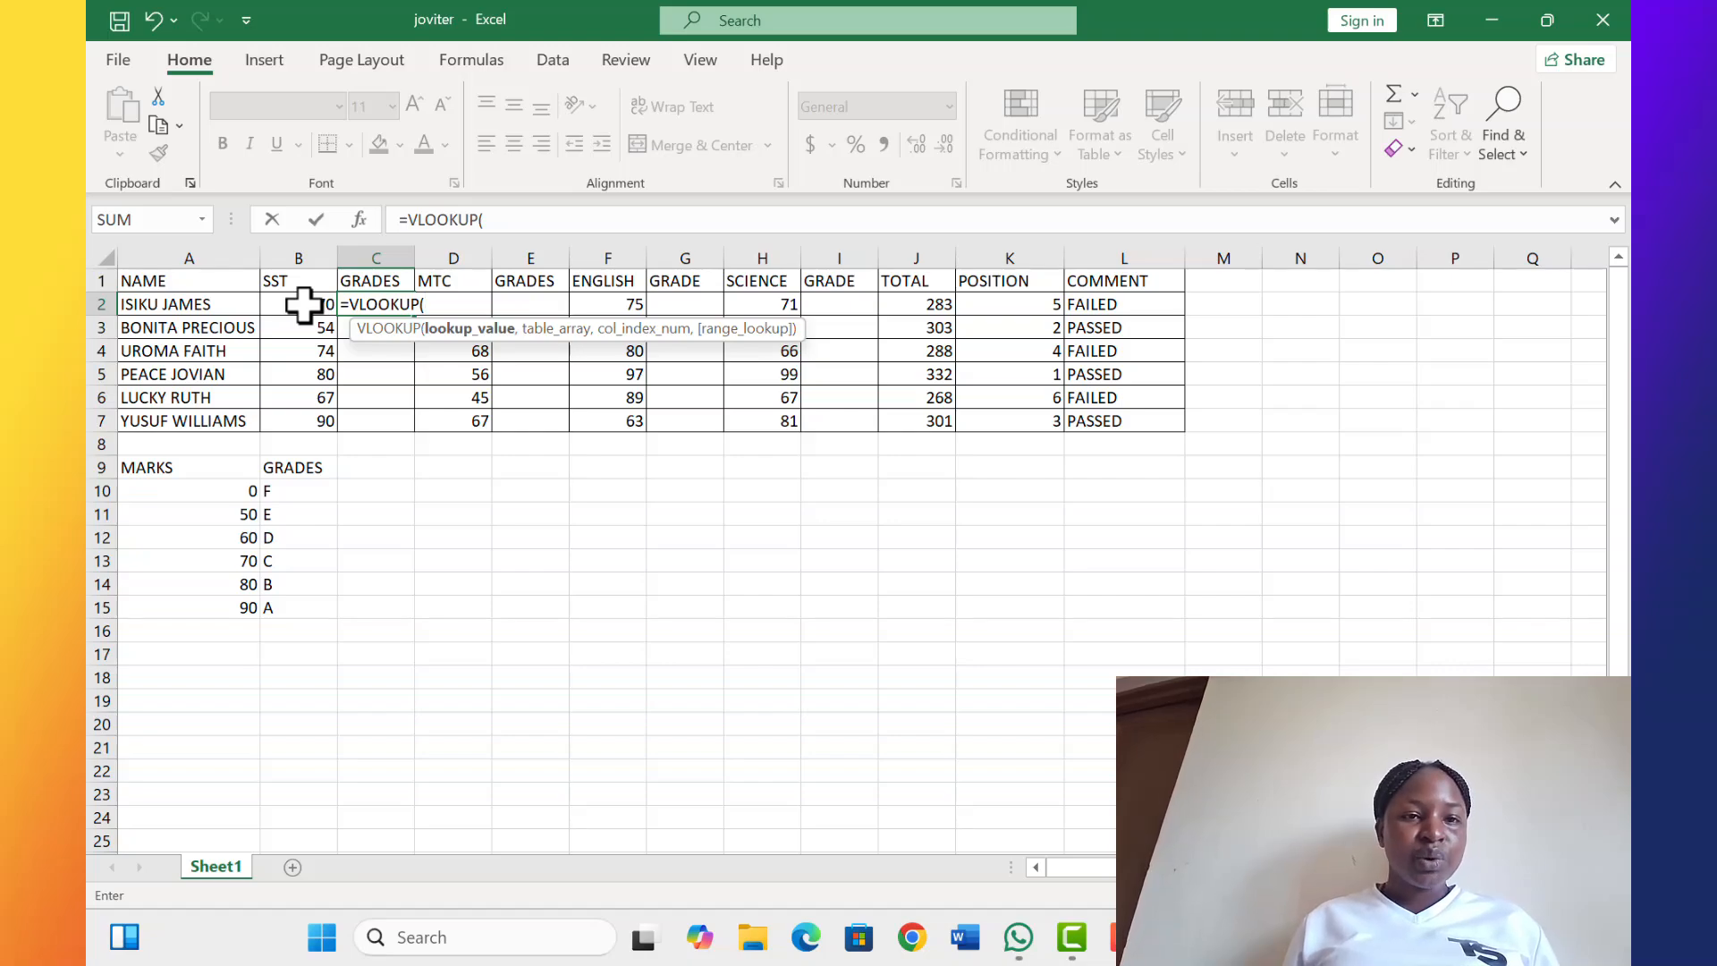
click(304, 305)
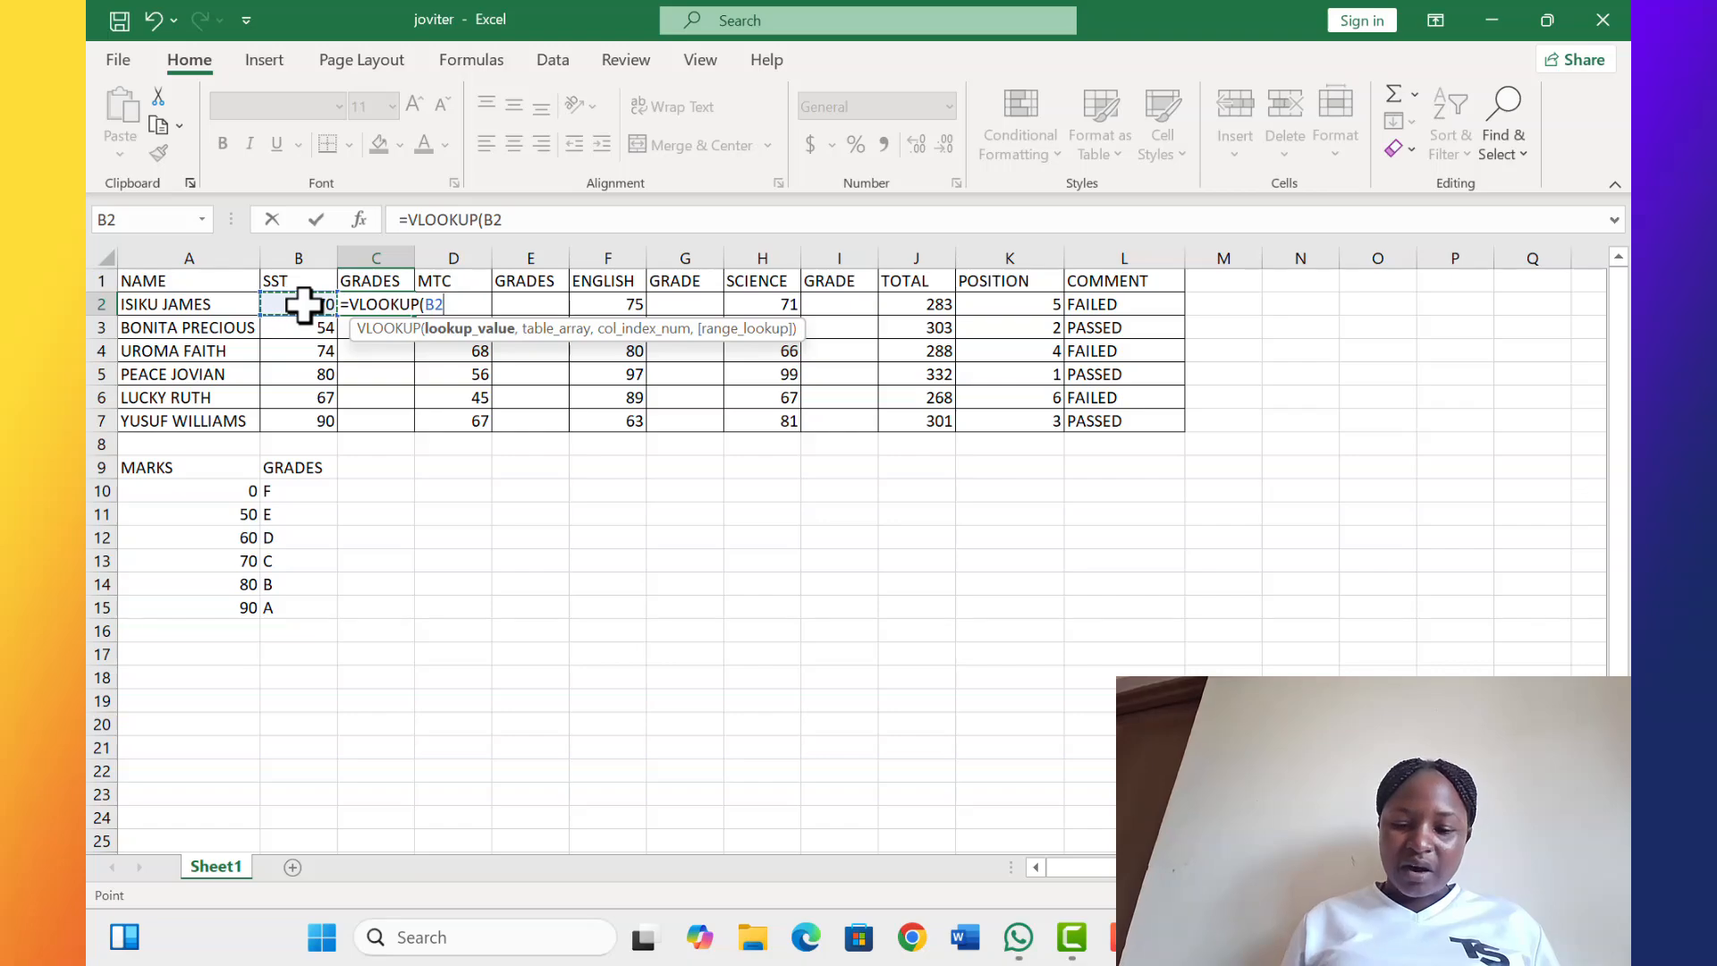
text(,)
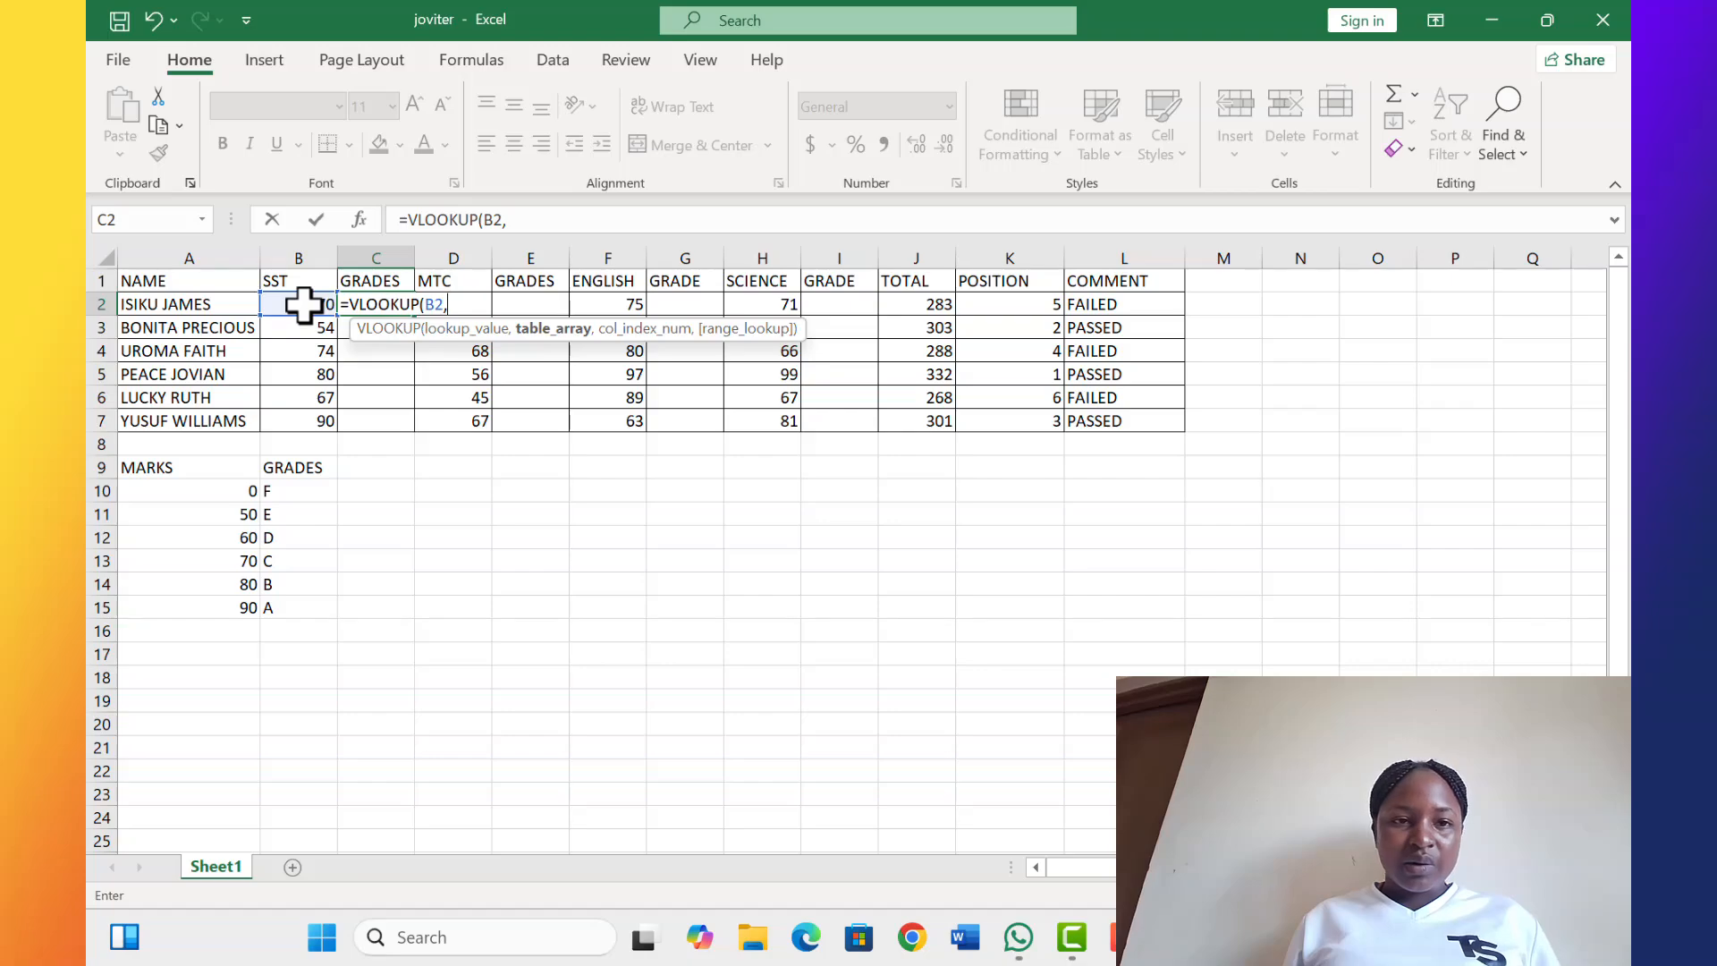
Add the grade table as the VLOOKUP's absolute table array, $A$9:$B$15
click(304, 305)
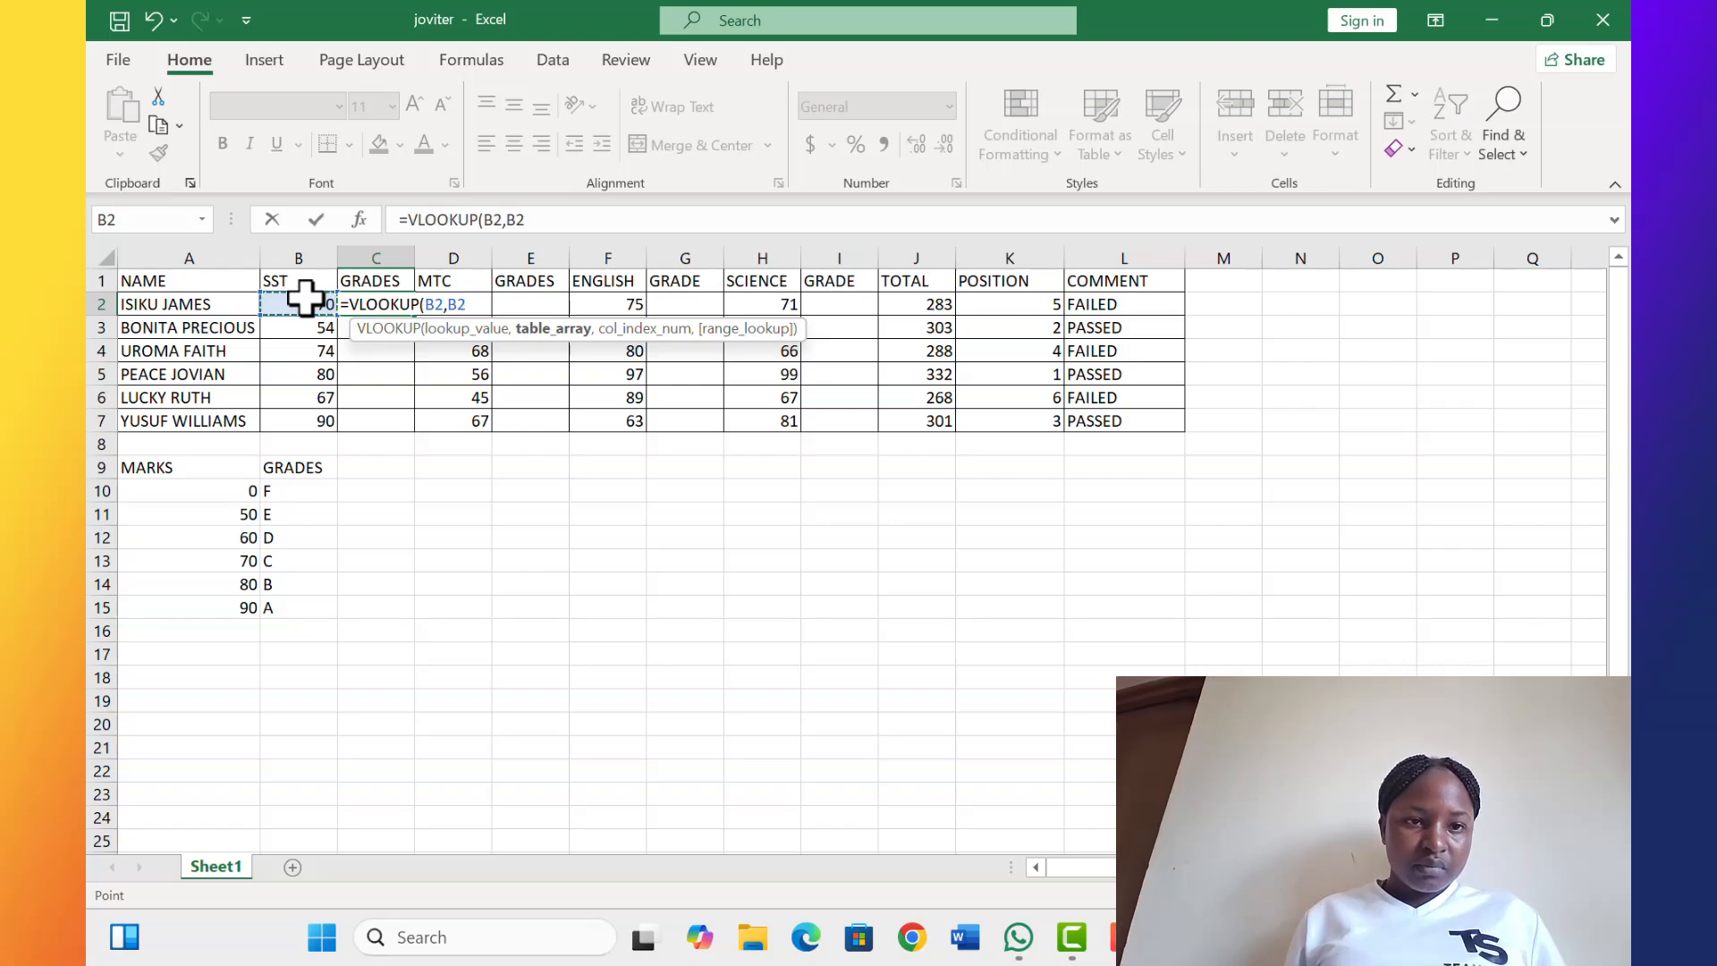
drag(304, 305, 308, 414)
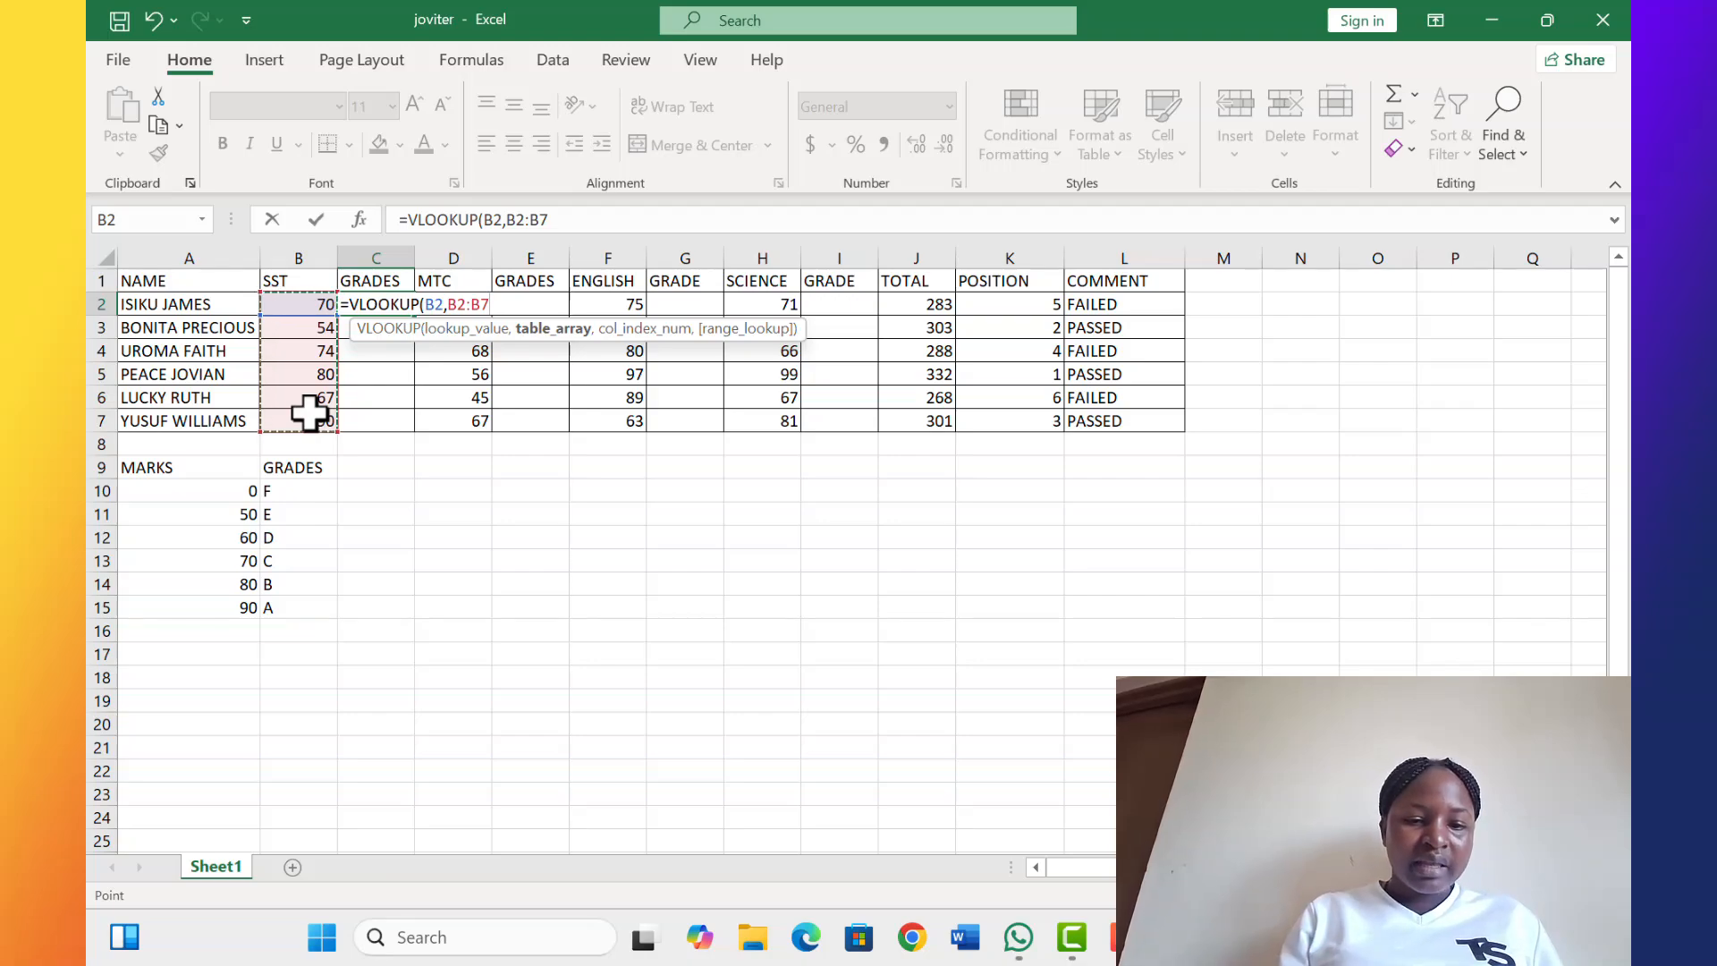
key(F4)
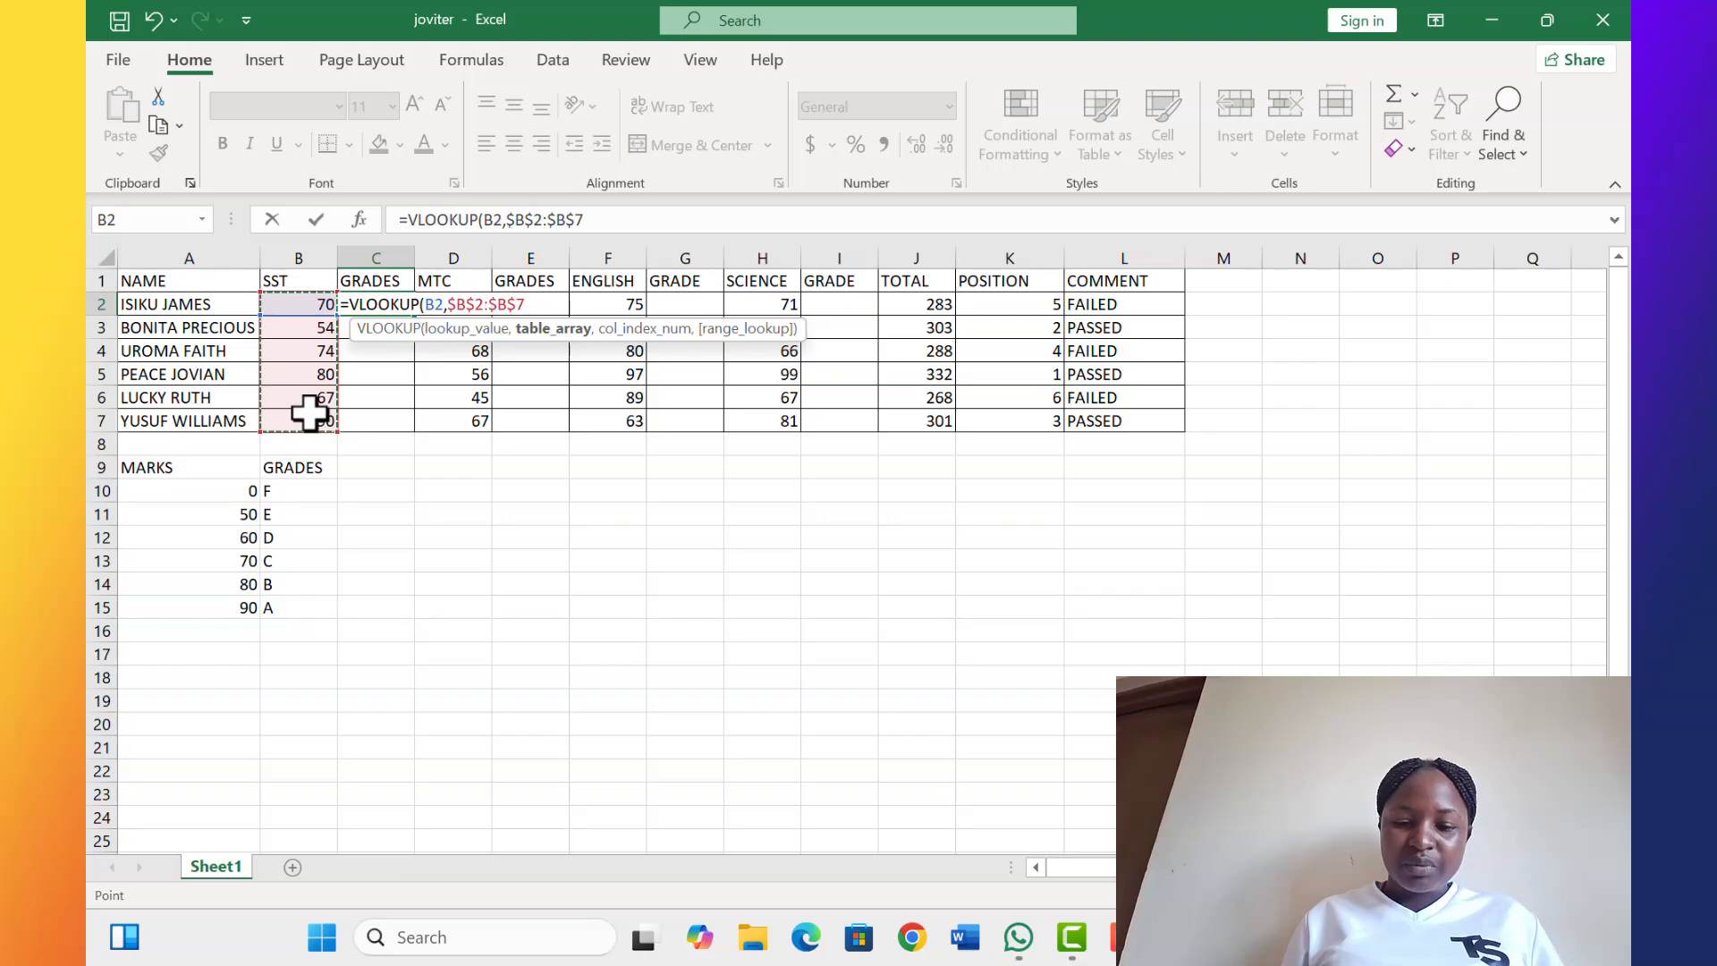
text(,)
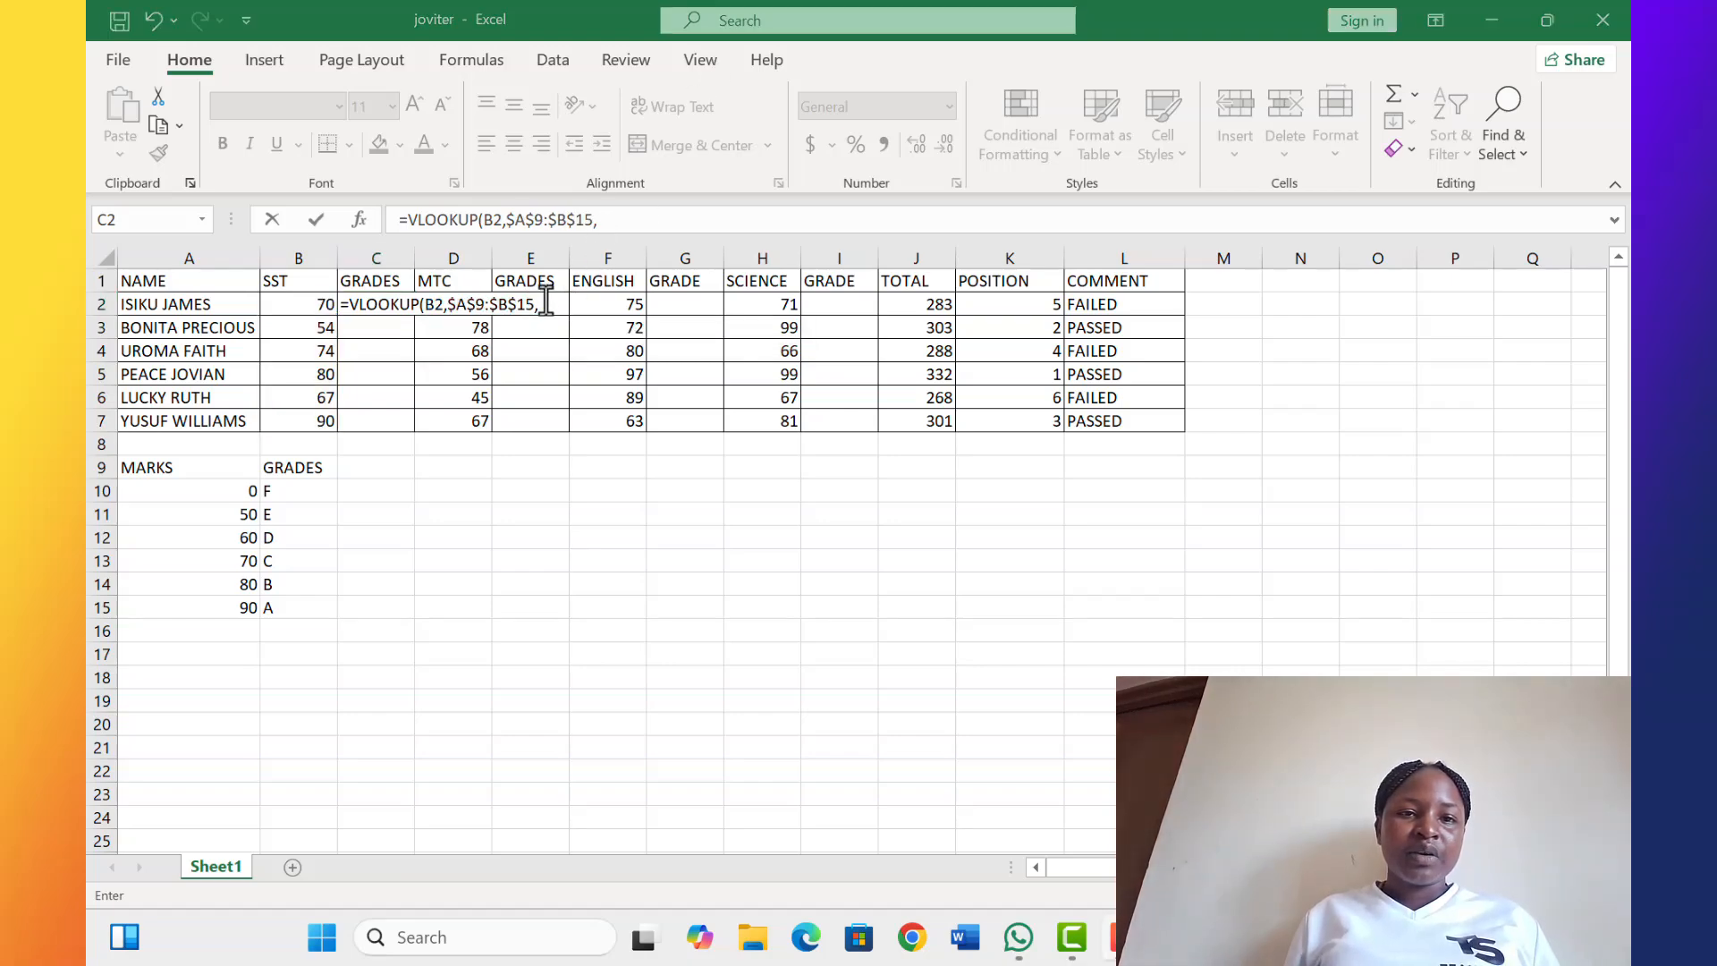
click(547, 301)
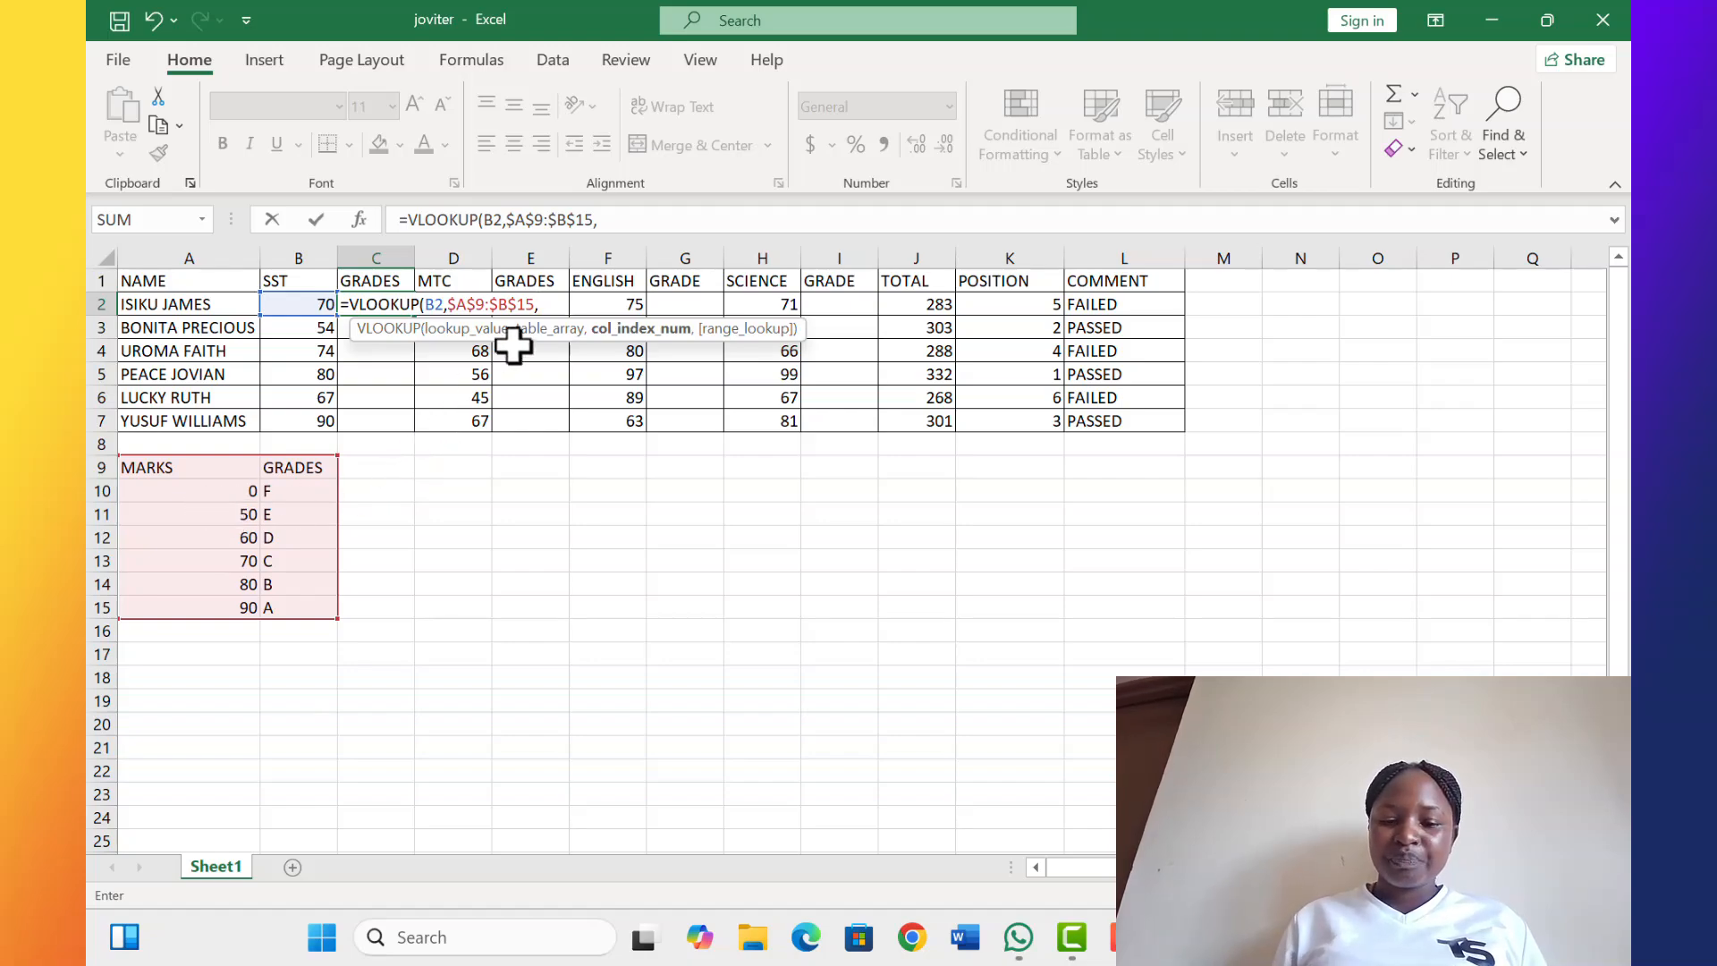
Complete the formula as =VLOOKUP(B2,$A$9:$B$15,2,TRUE) and enter it
text(2)
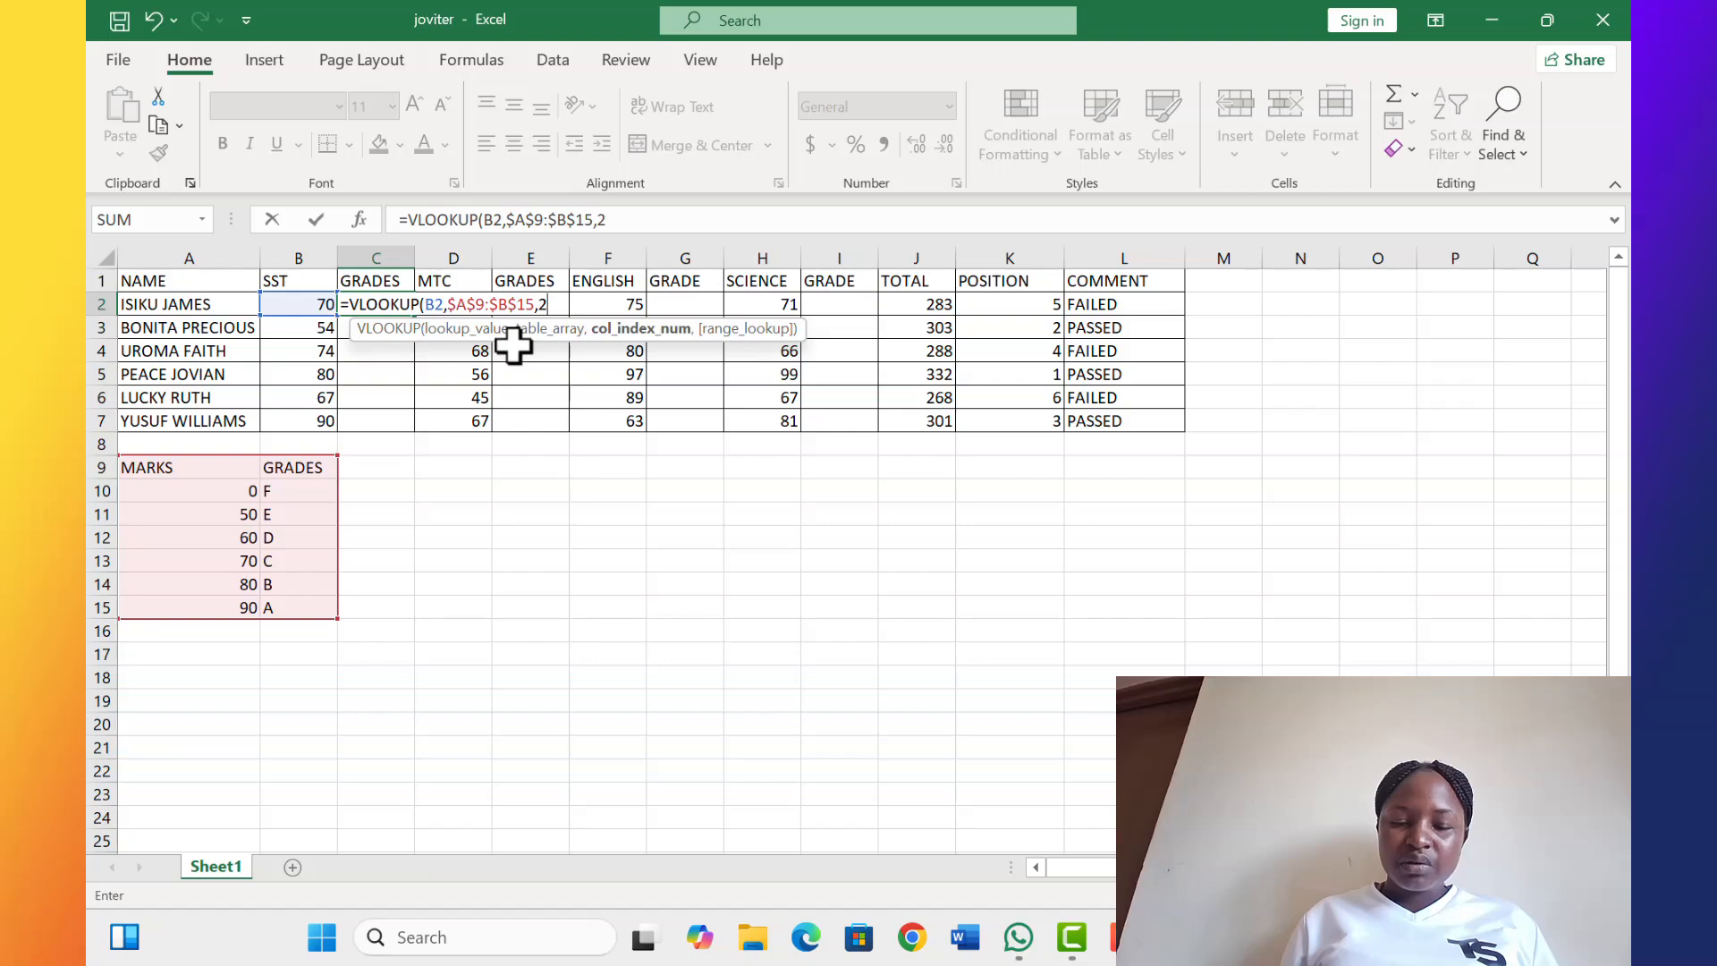
text(,)
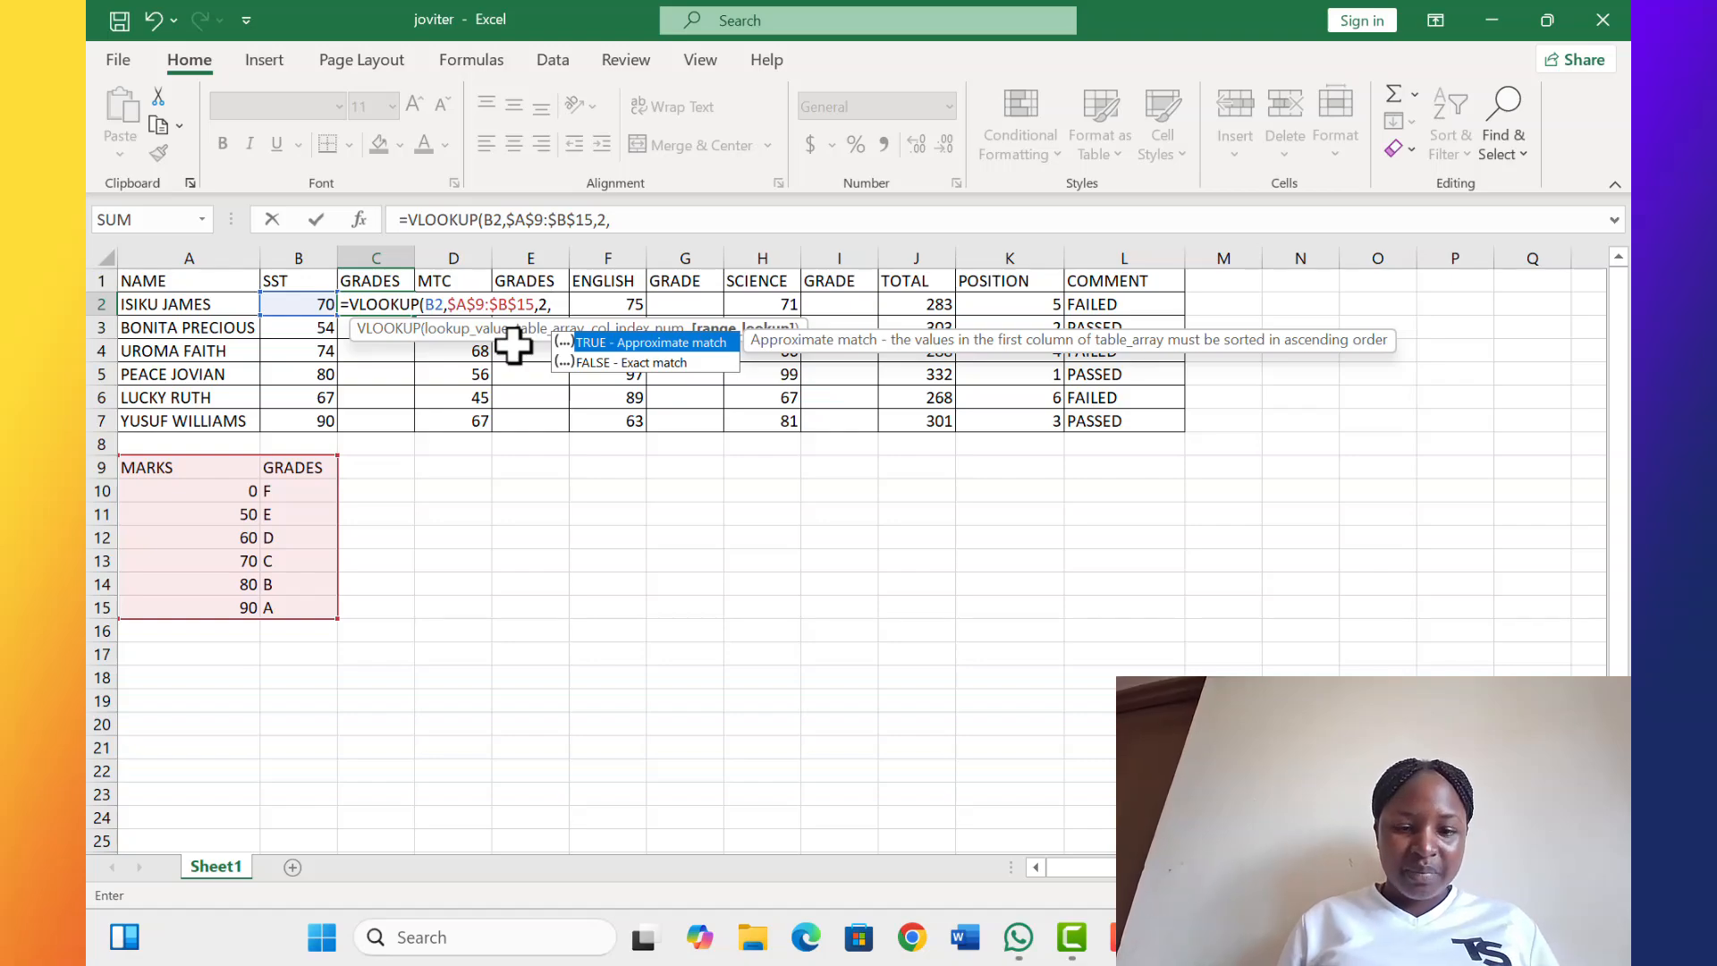
text(TRUE)
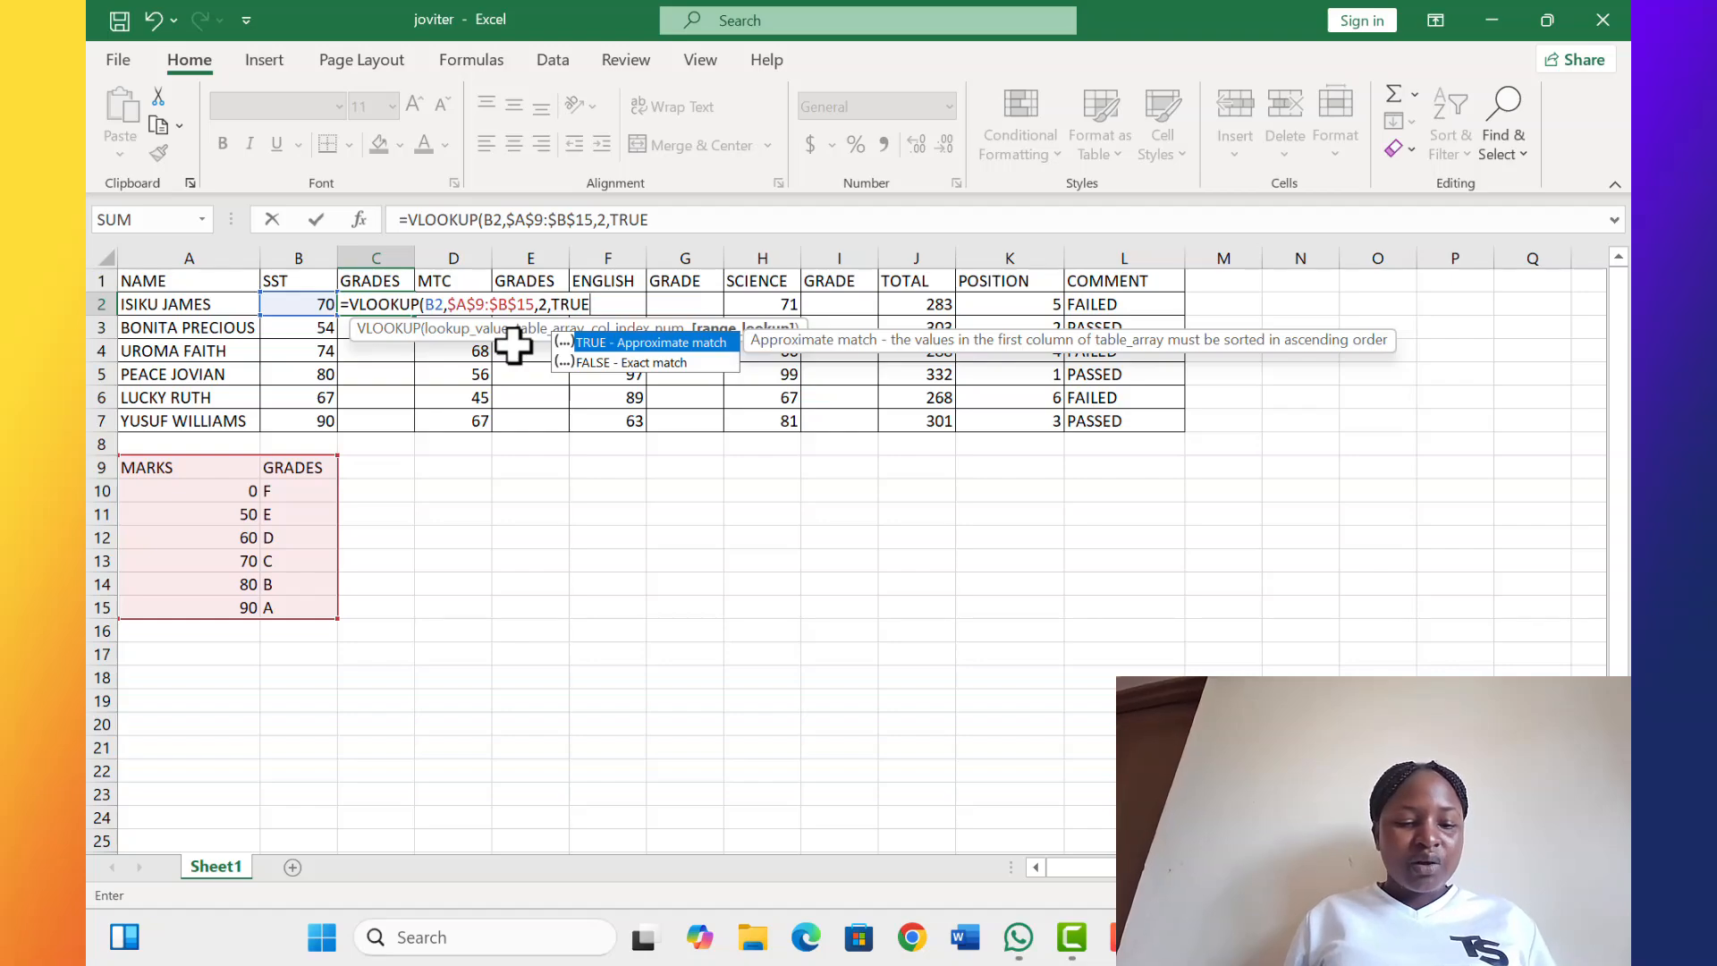
text())
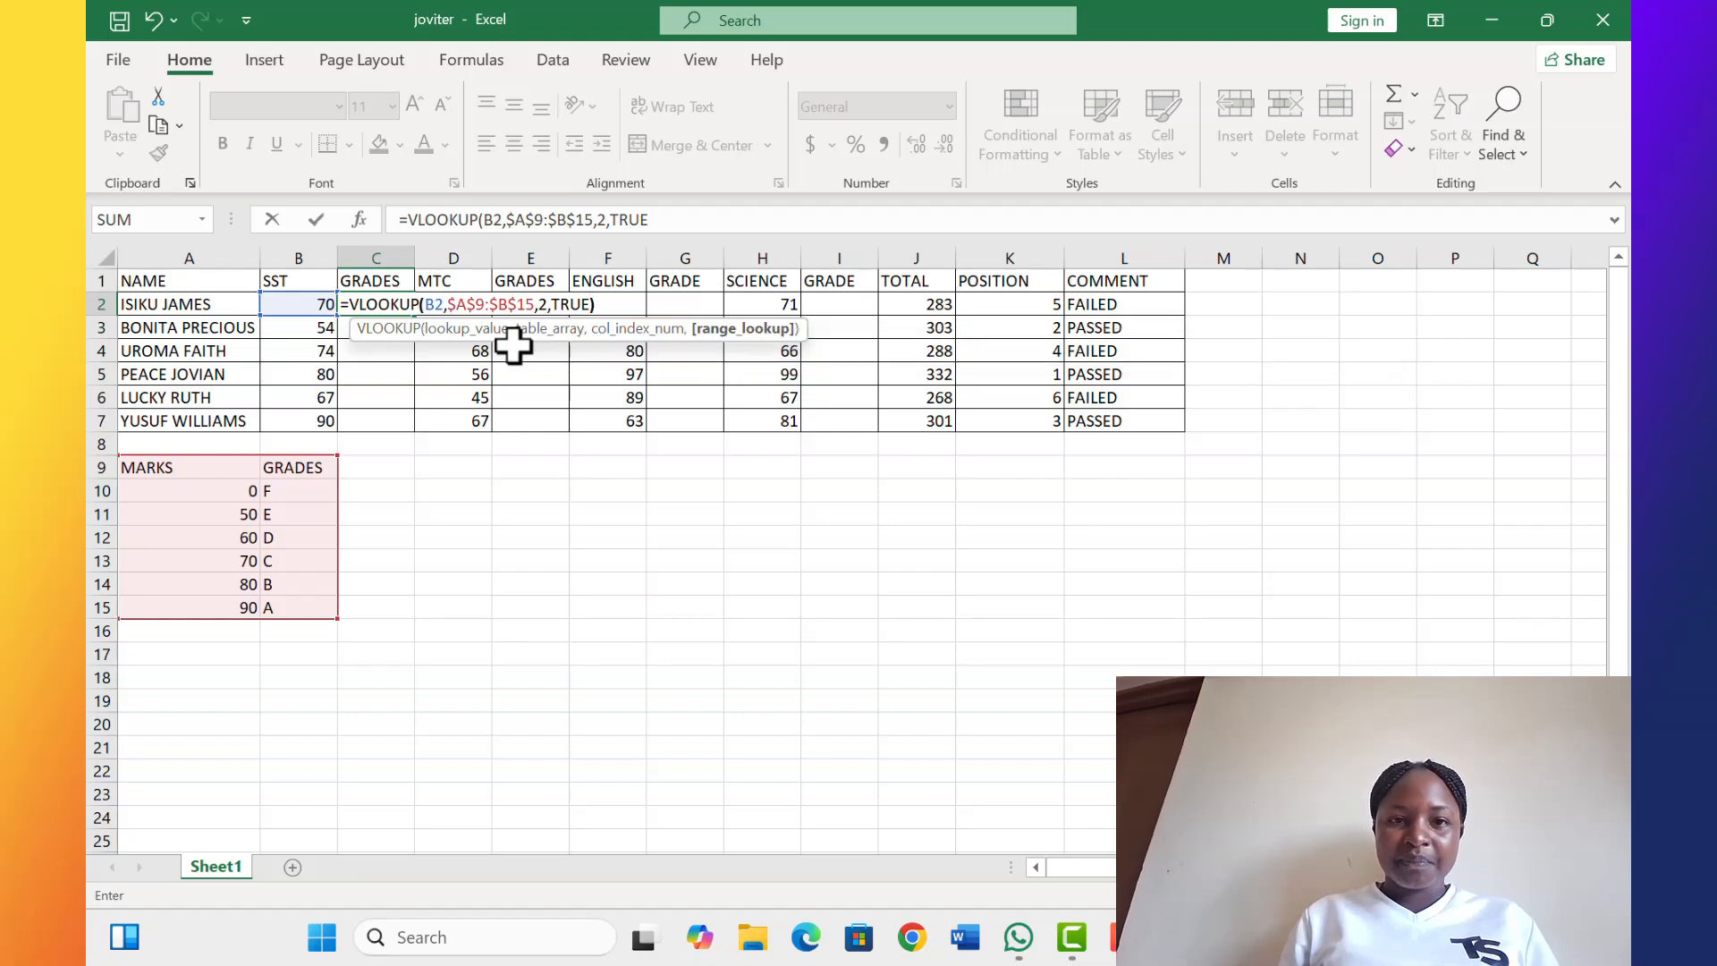
key(Return)
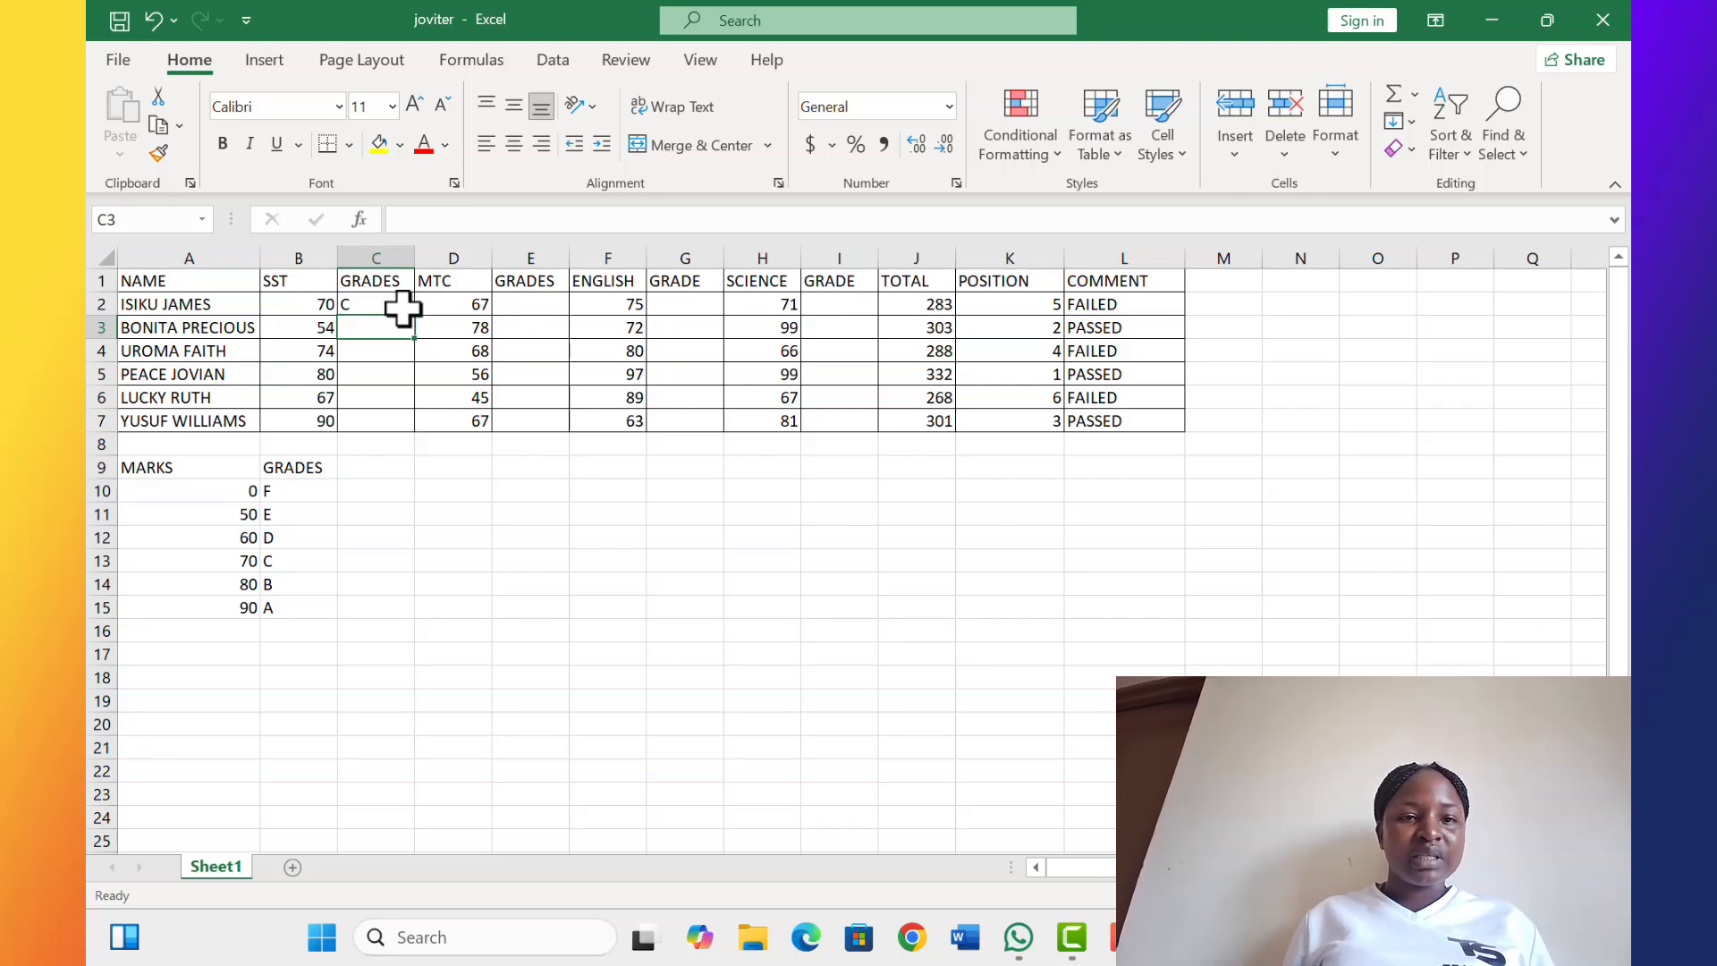
Fill the C2 grade formula down through C7 for all students
click(402, 308)
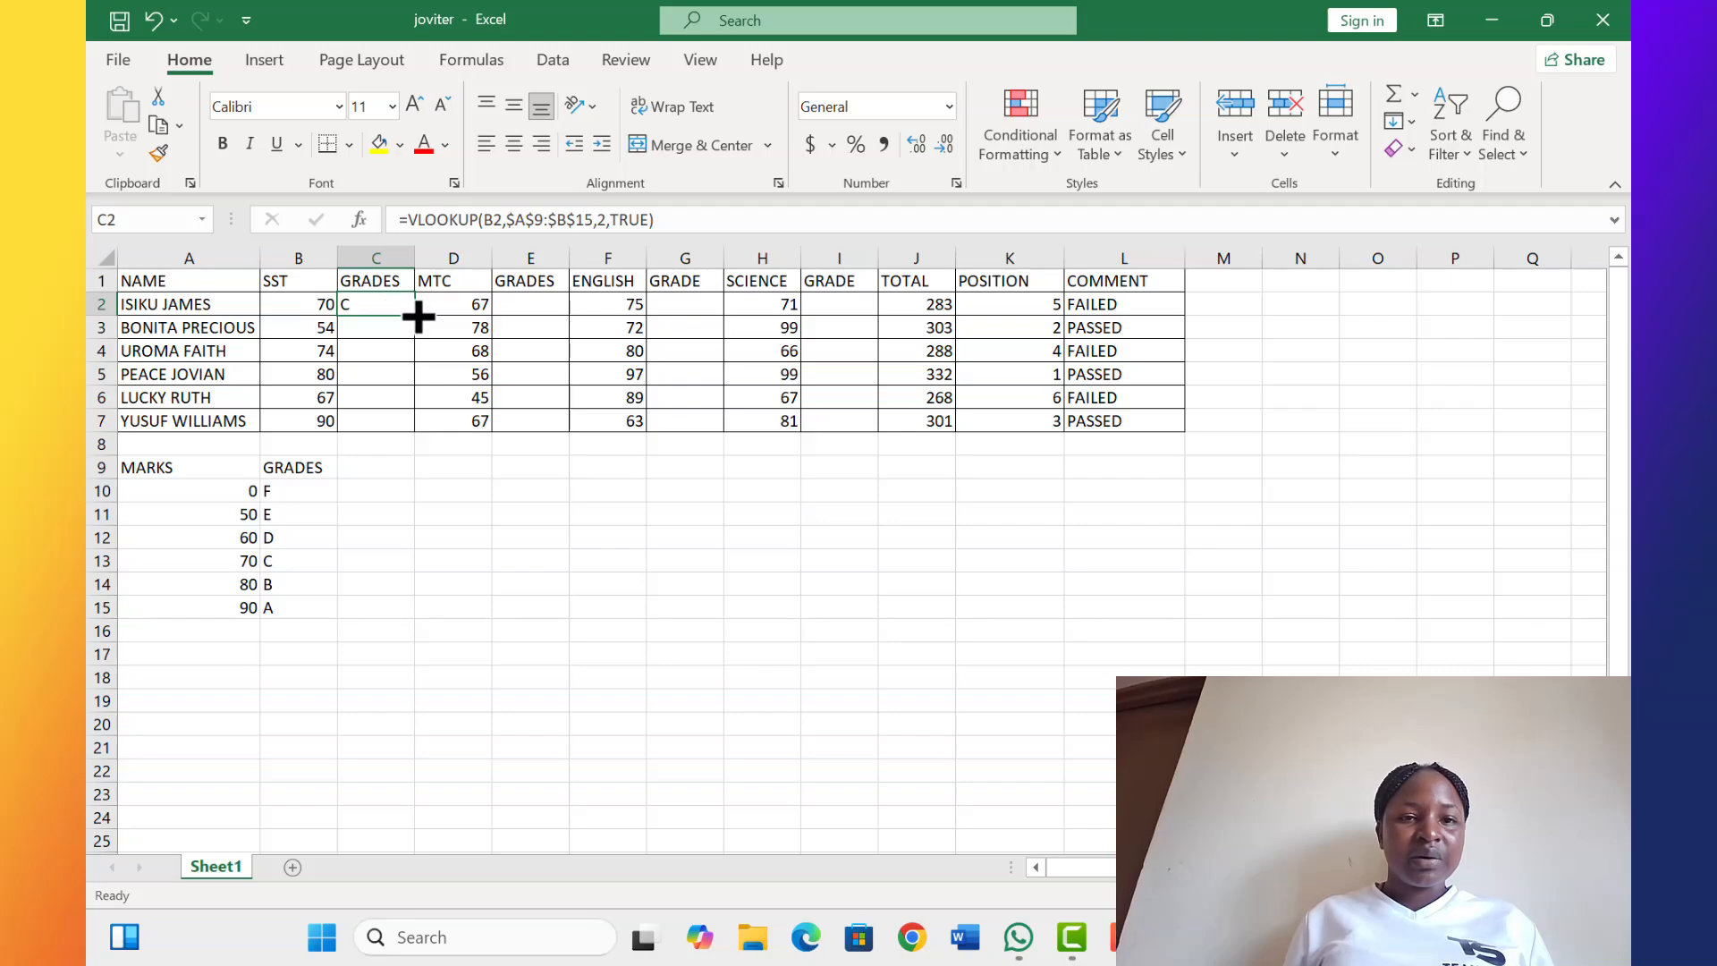
drag(417, 315, 412, 430)
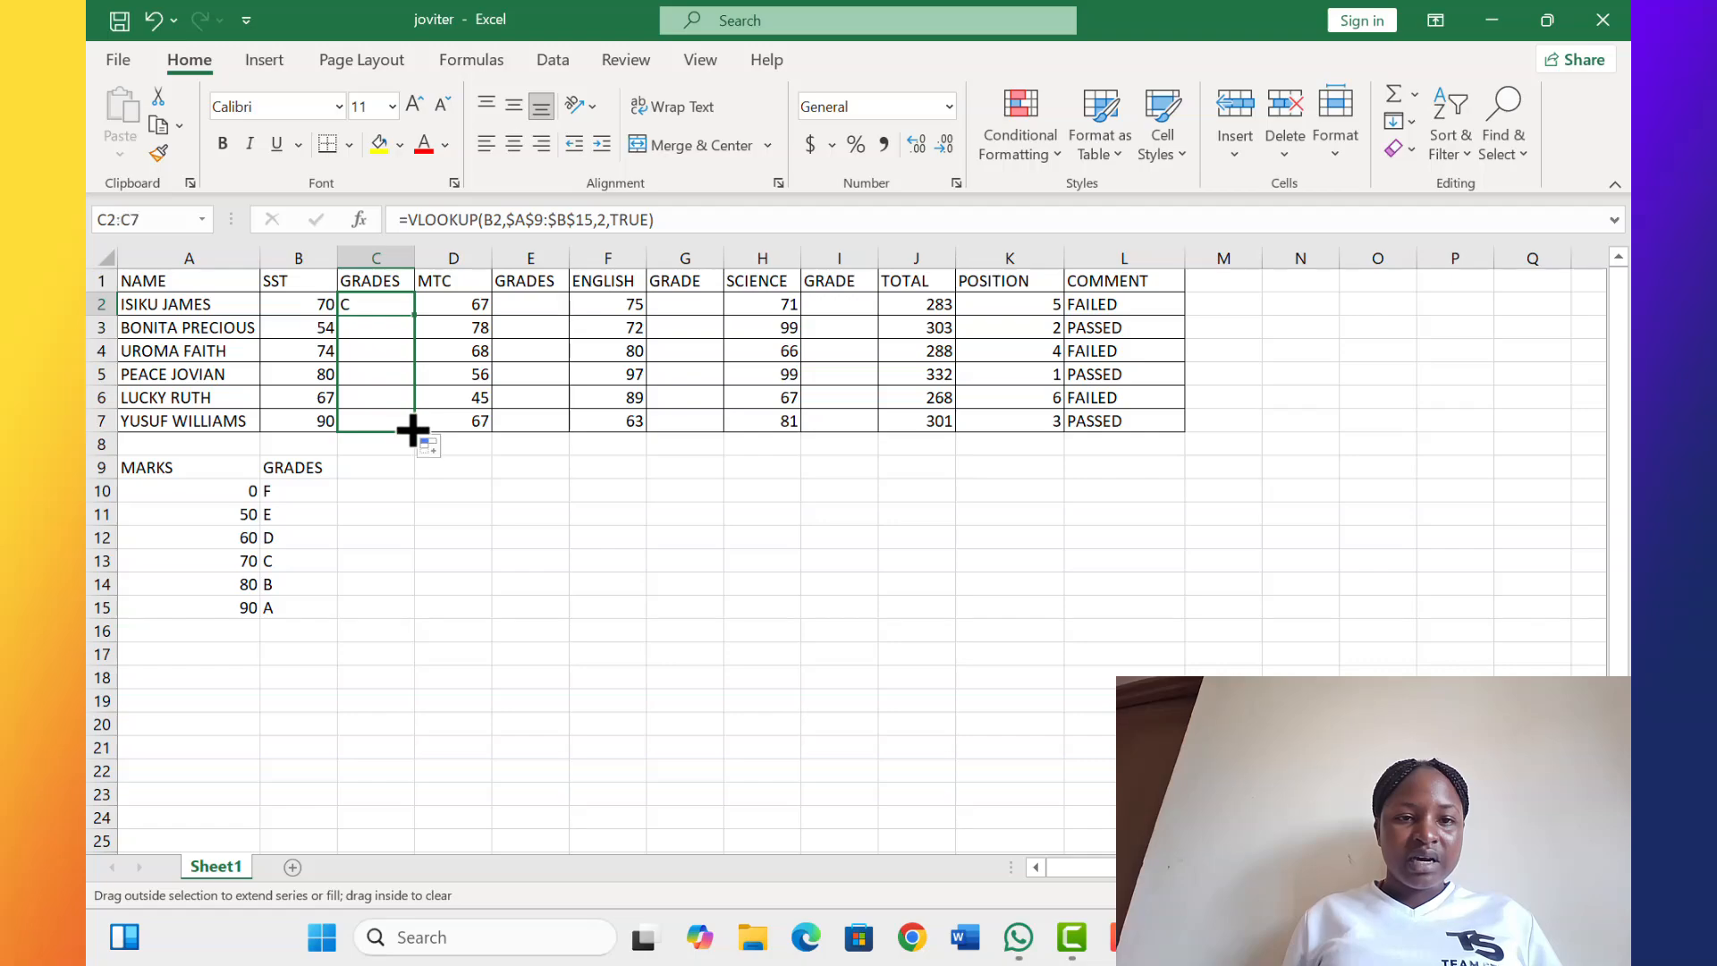